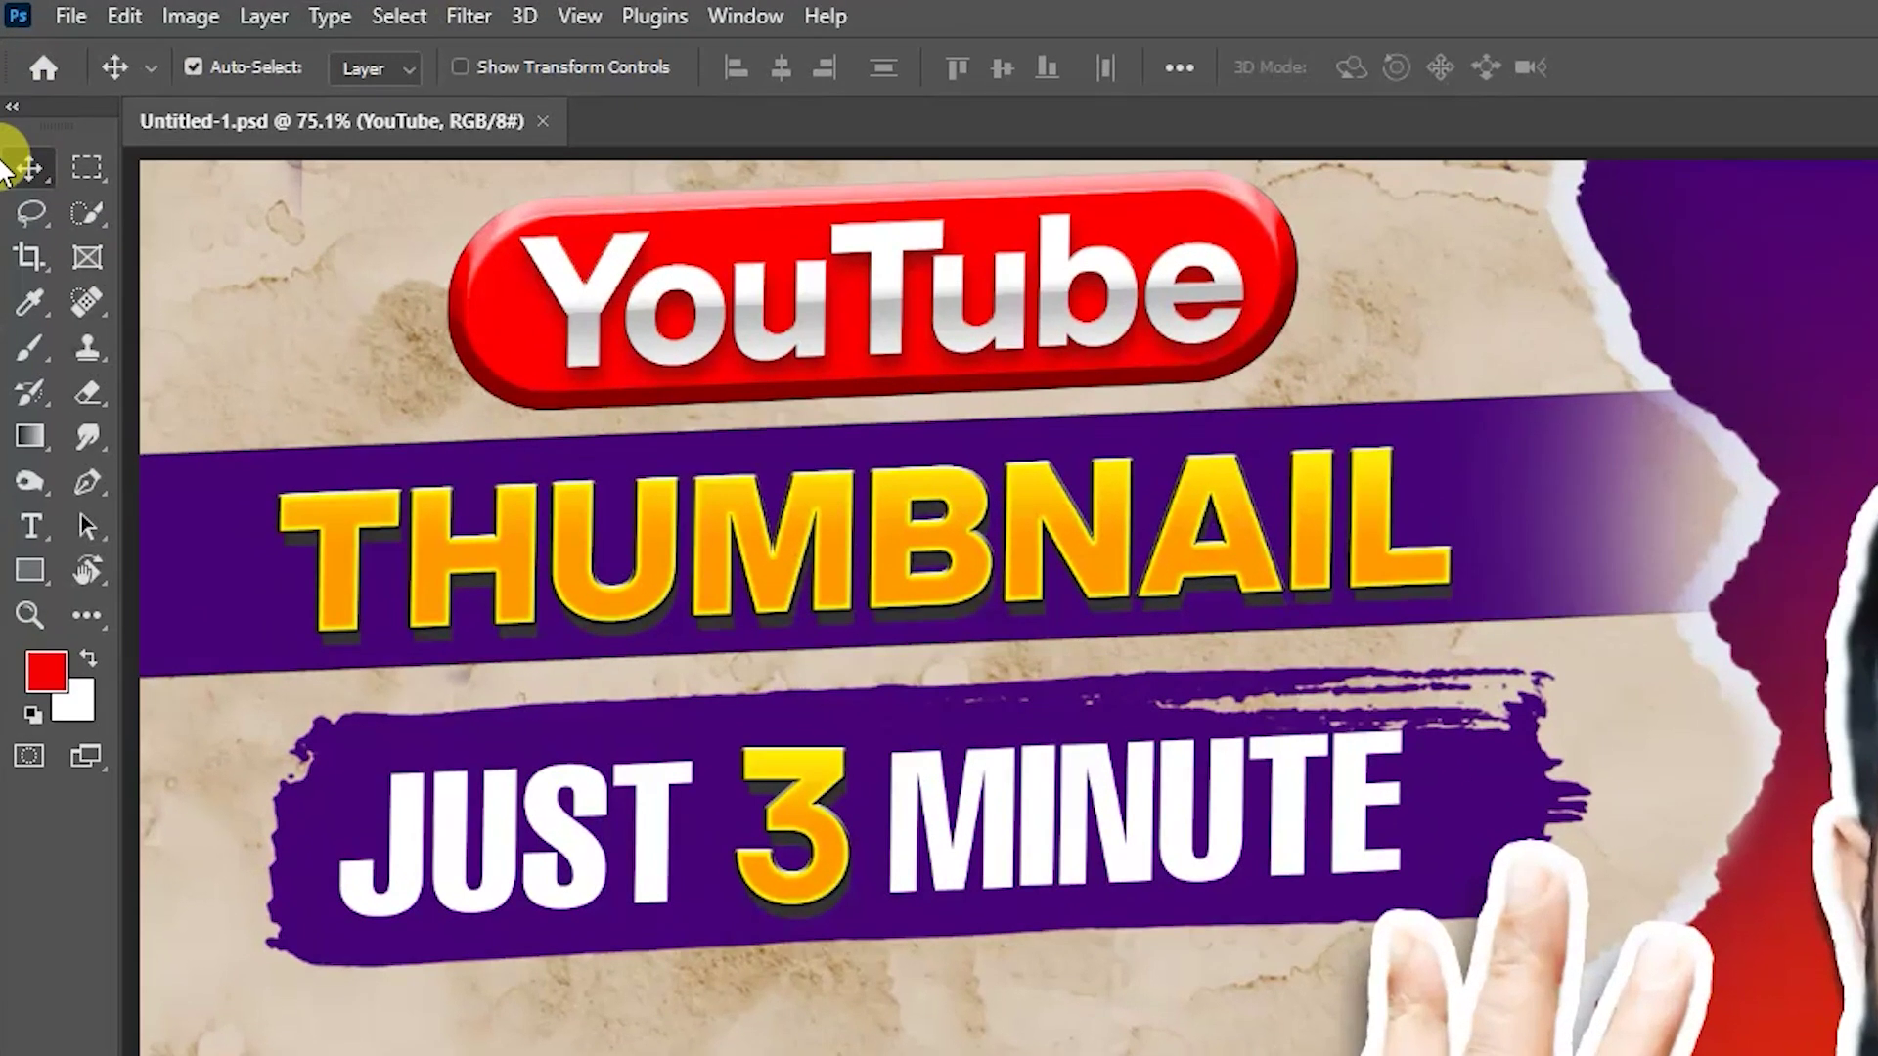
# - Create a 1920 x 1080 px document from the HDTV 1080p preset with 72 ppi resolution, RGB color and a white background
pyautogui.click(43, 10)
pyautogui.click(60, 30)
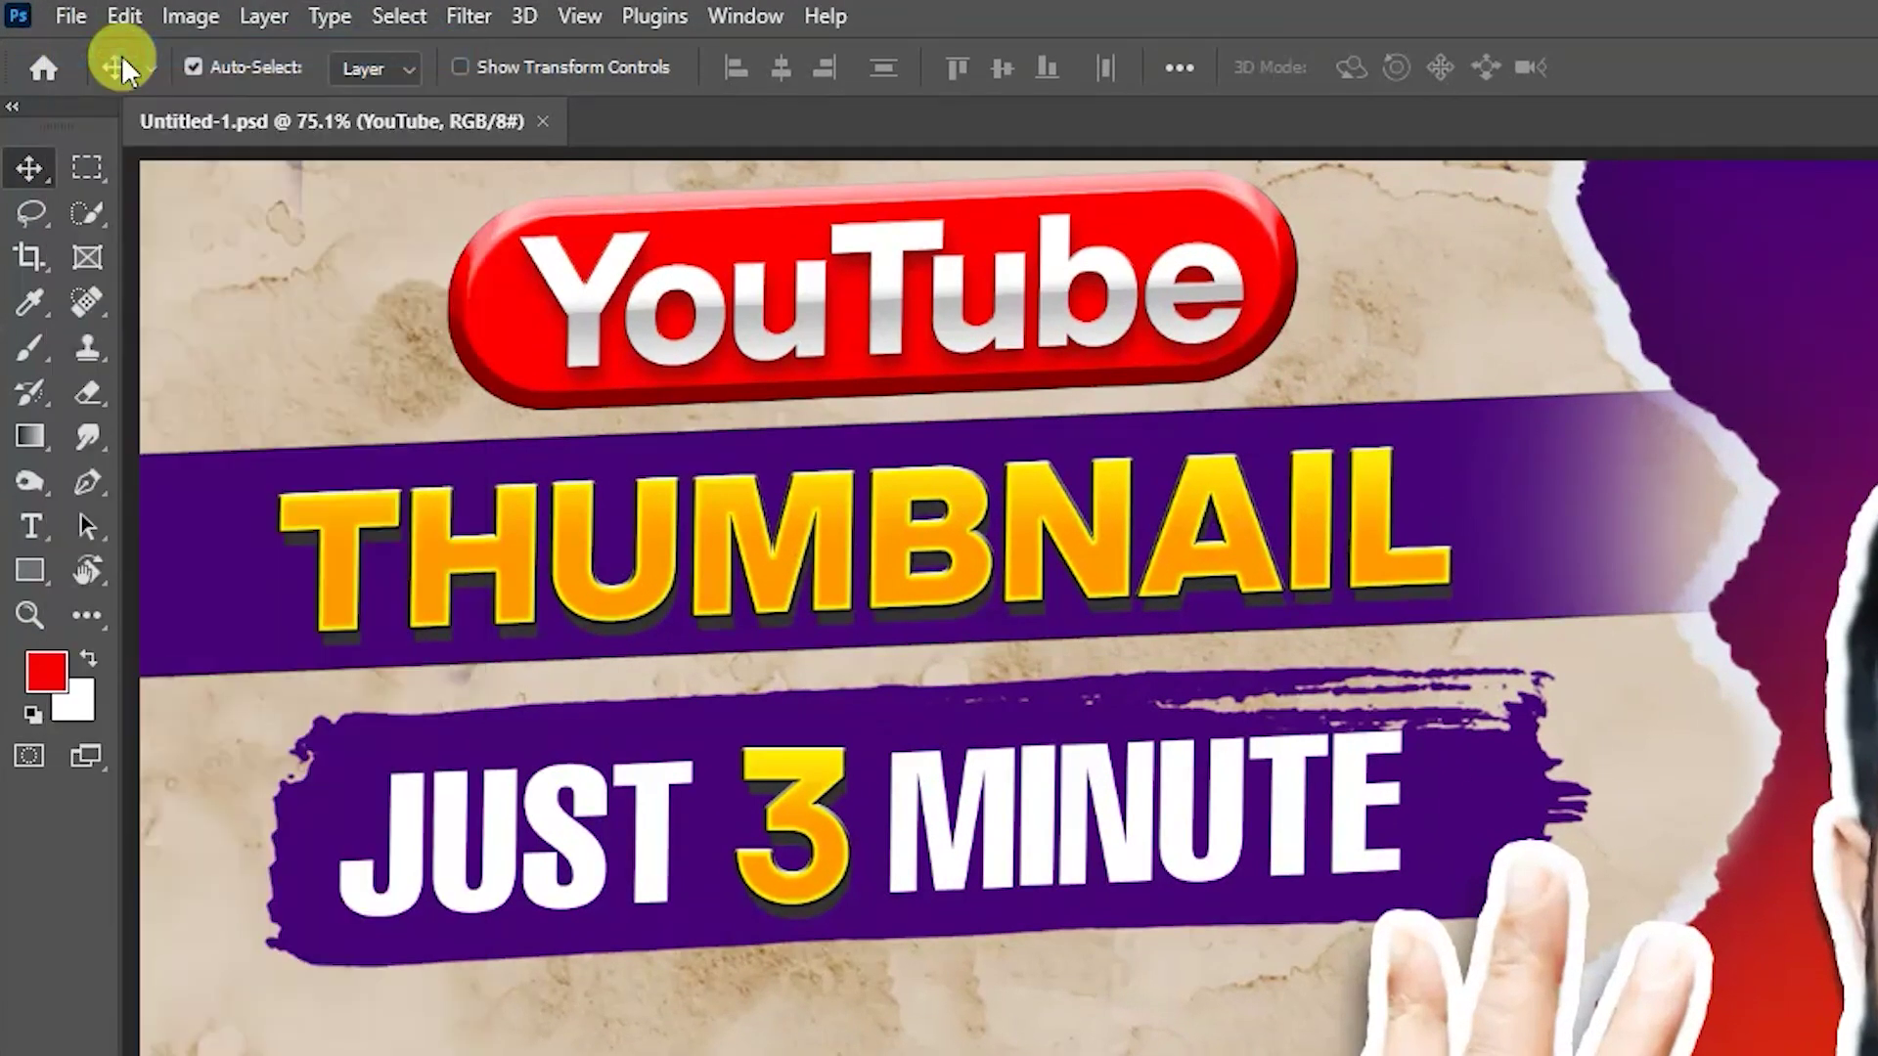
pyautogui.click(1150, 262)
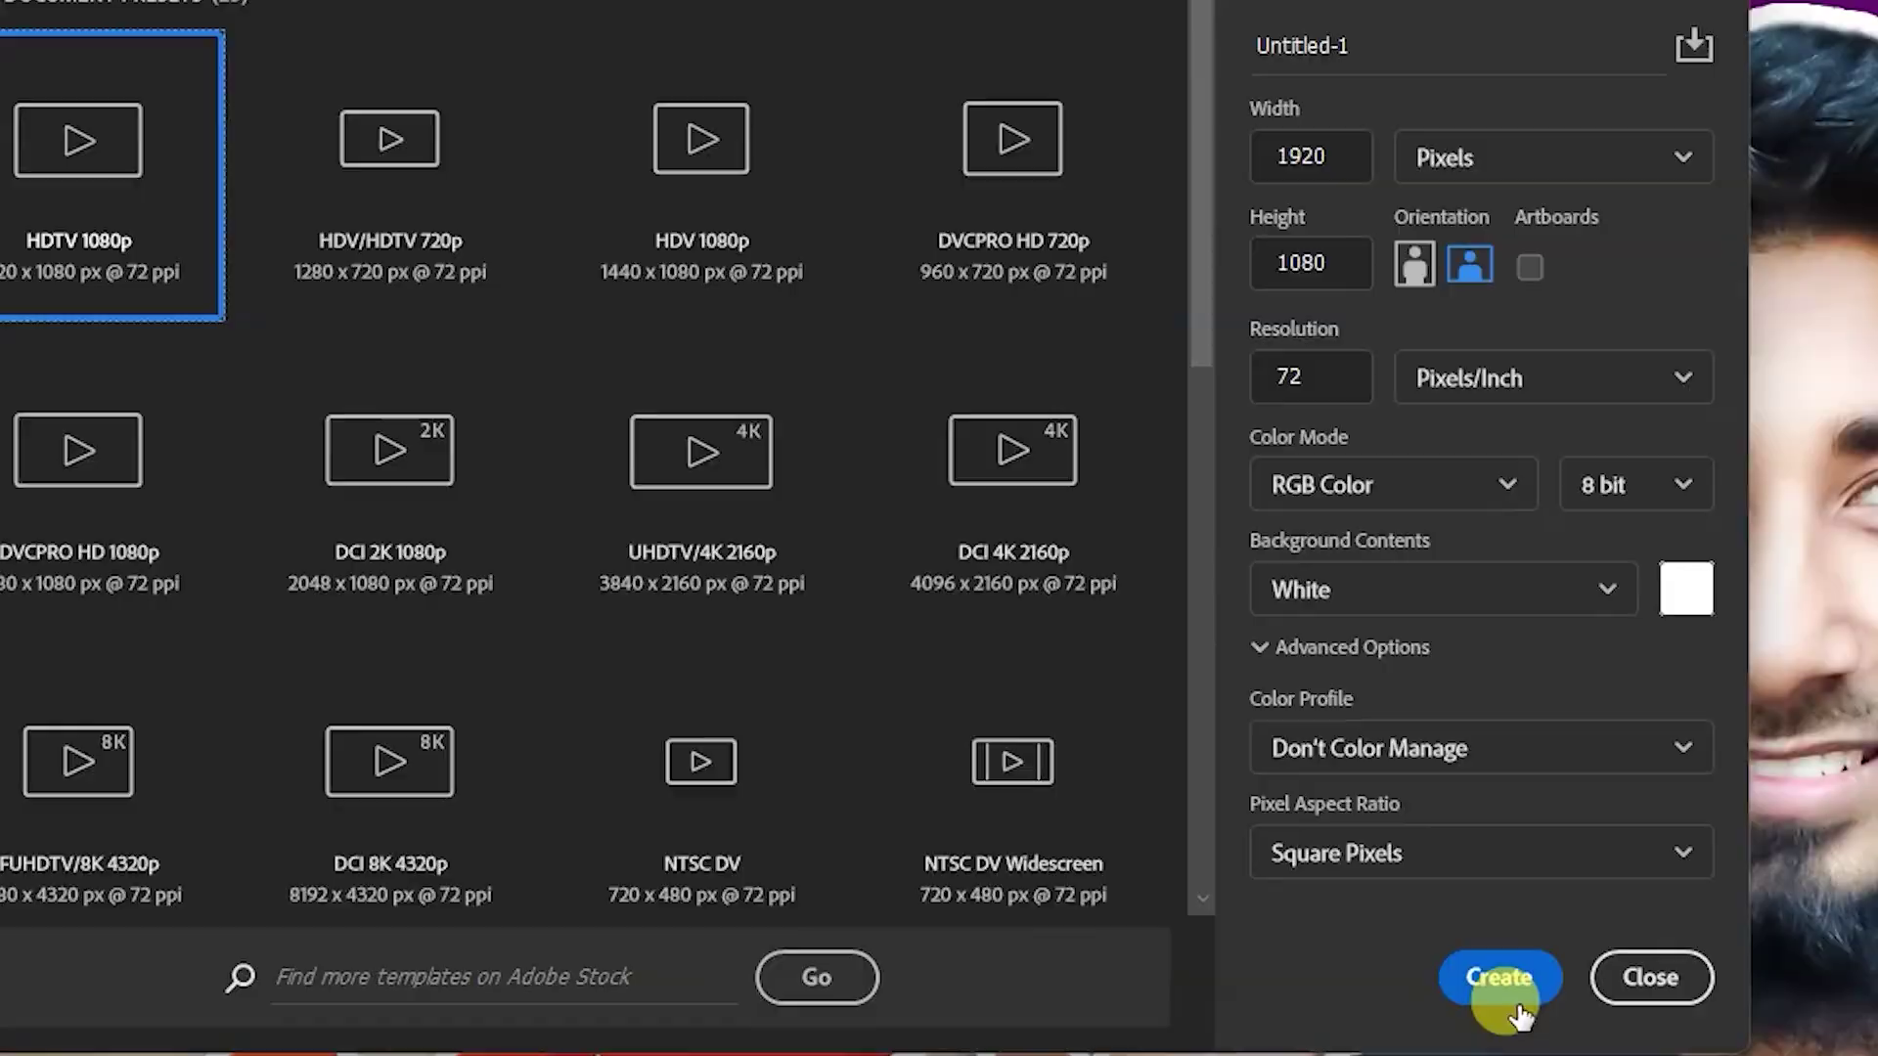
pyautogui.click(1516, 1007)
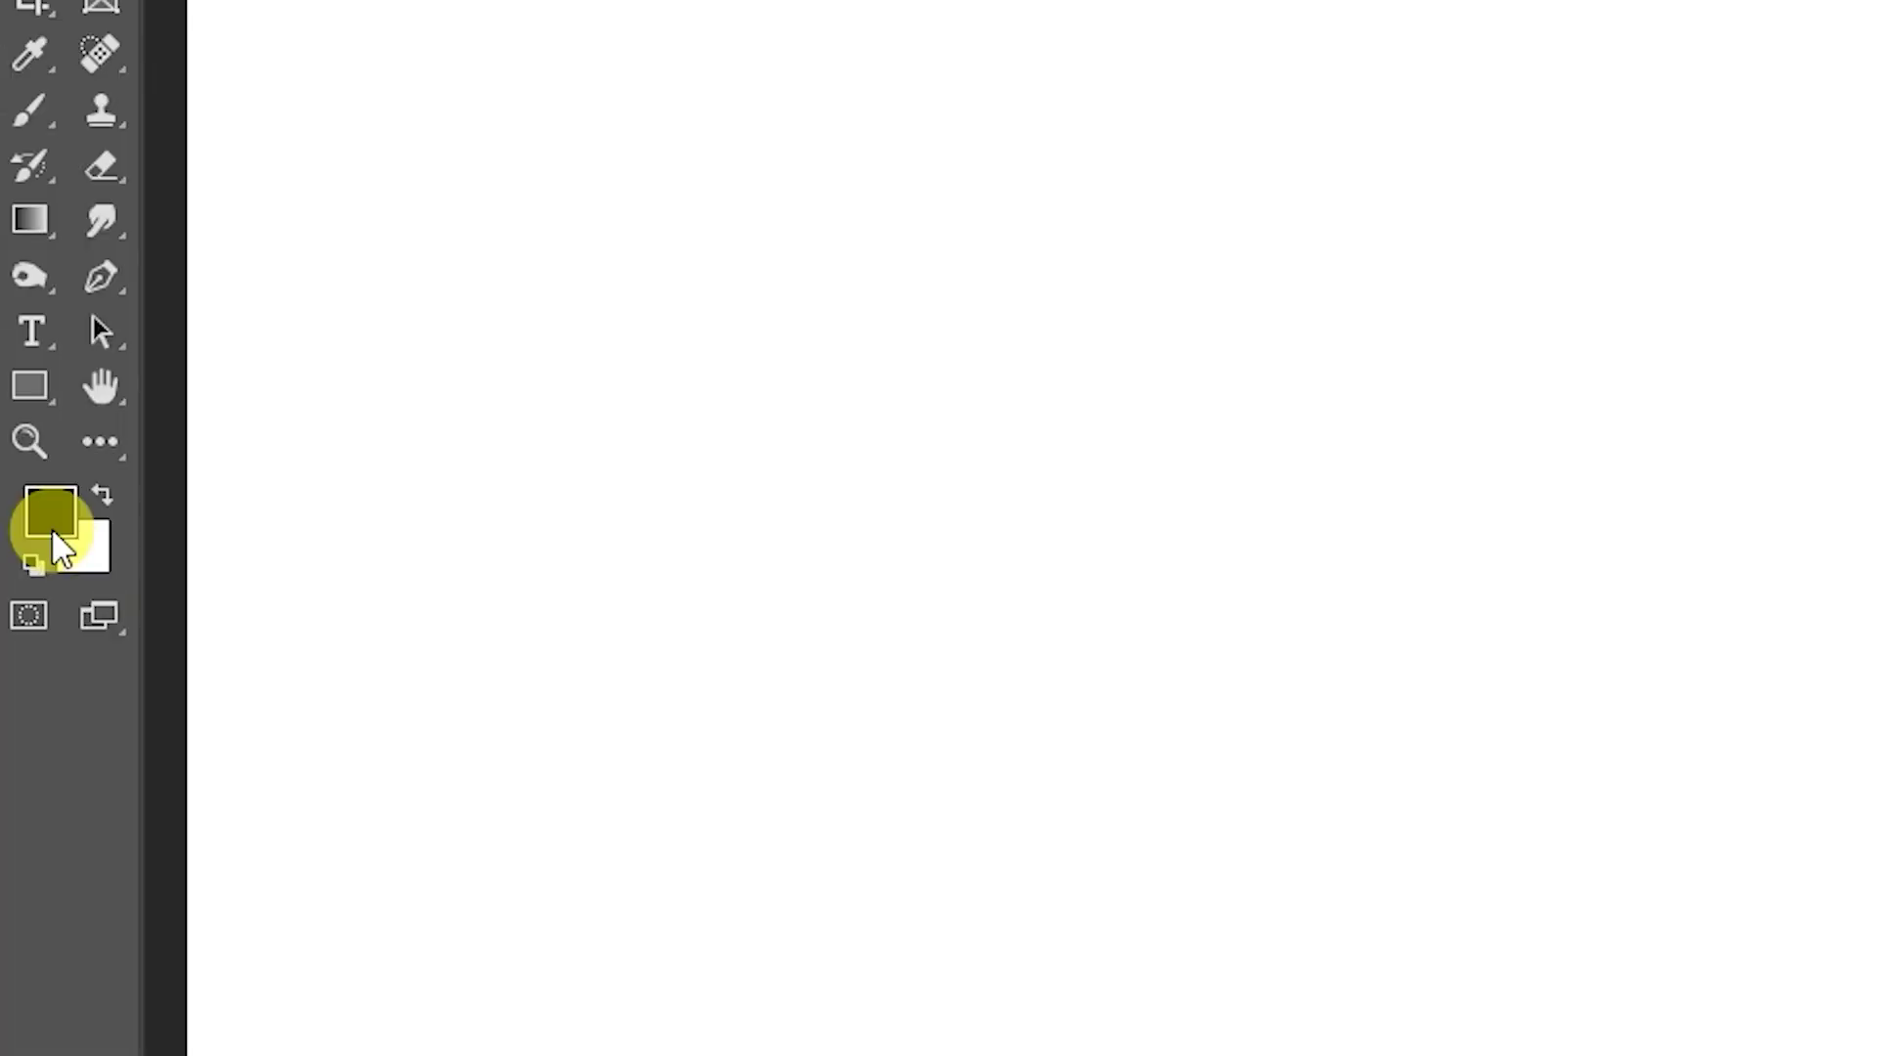
# - Set the foreground color to dark purple and fill the whole canvas with it
pyautogui.click(54, 518)
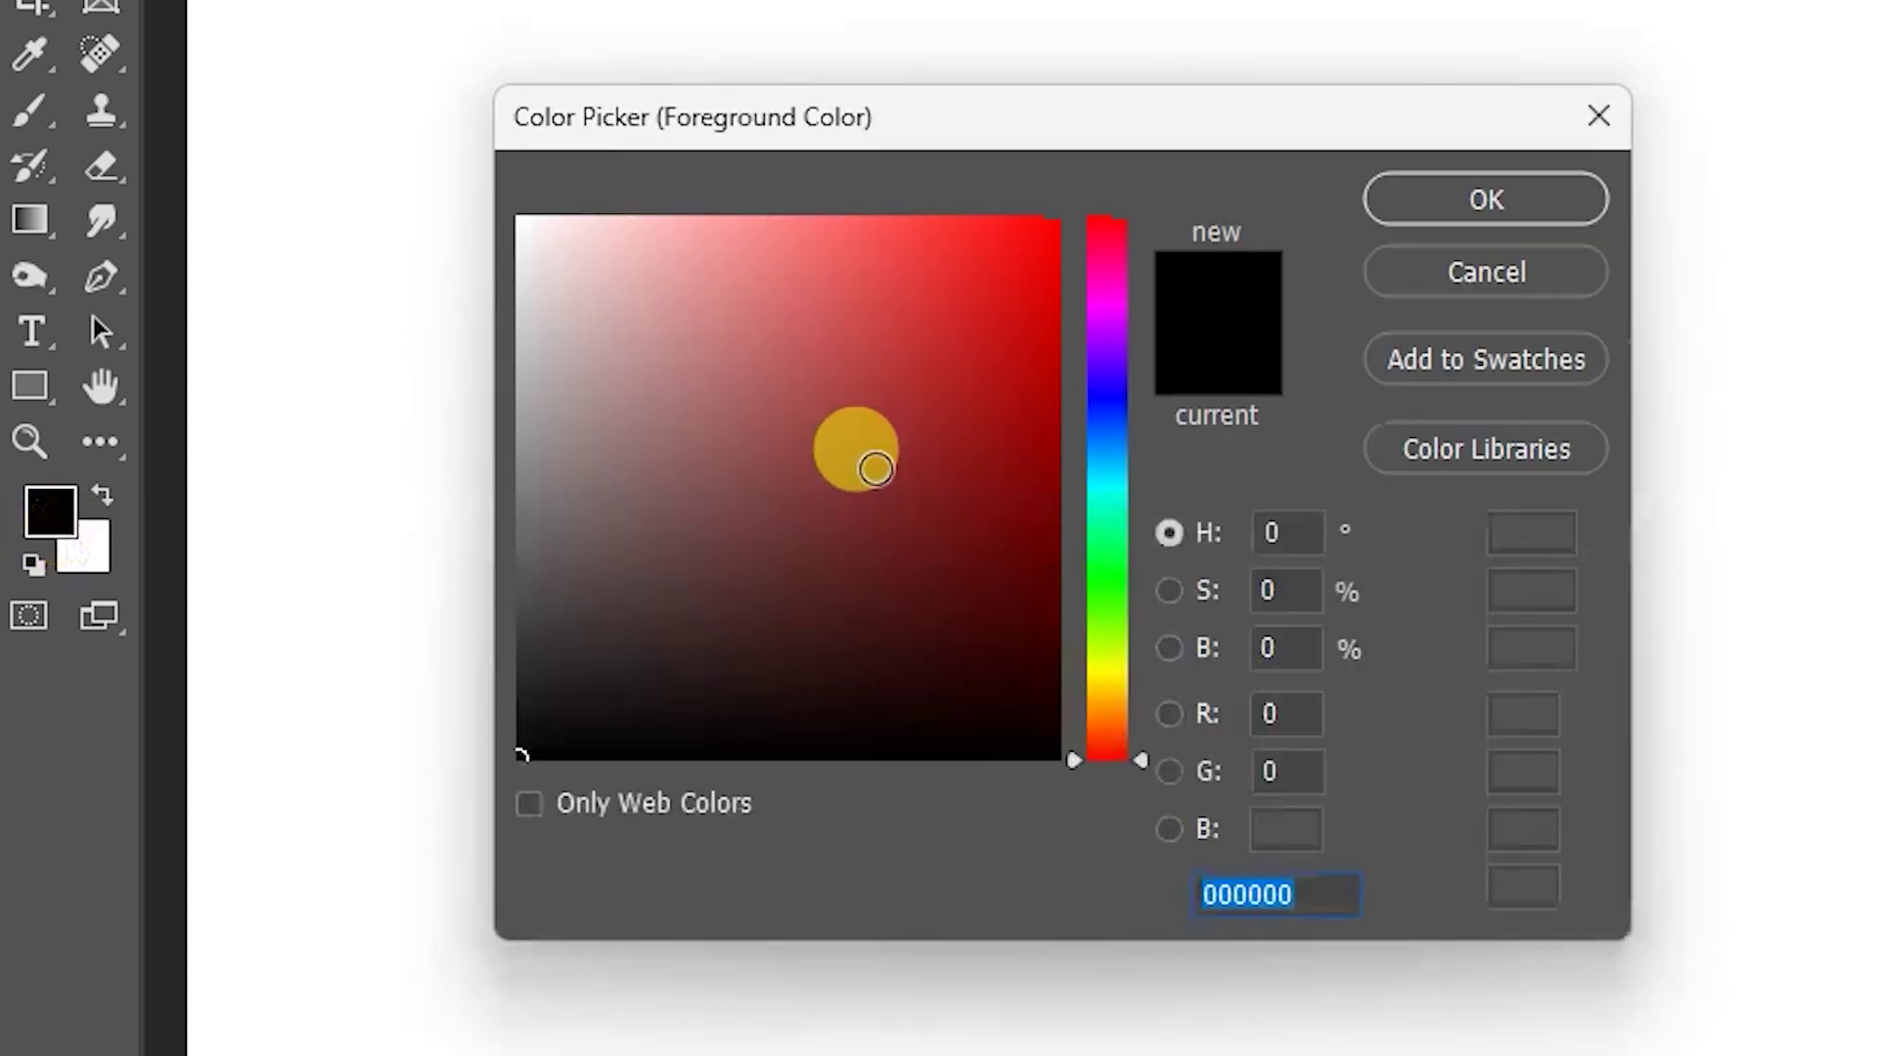
pyautogui.click(1056, 506)
pyautogui.click(1085, 340)
pyautogui.click(1511, 205)
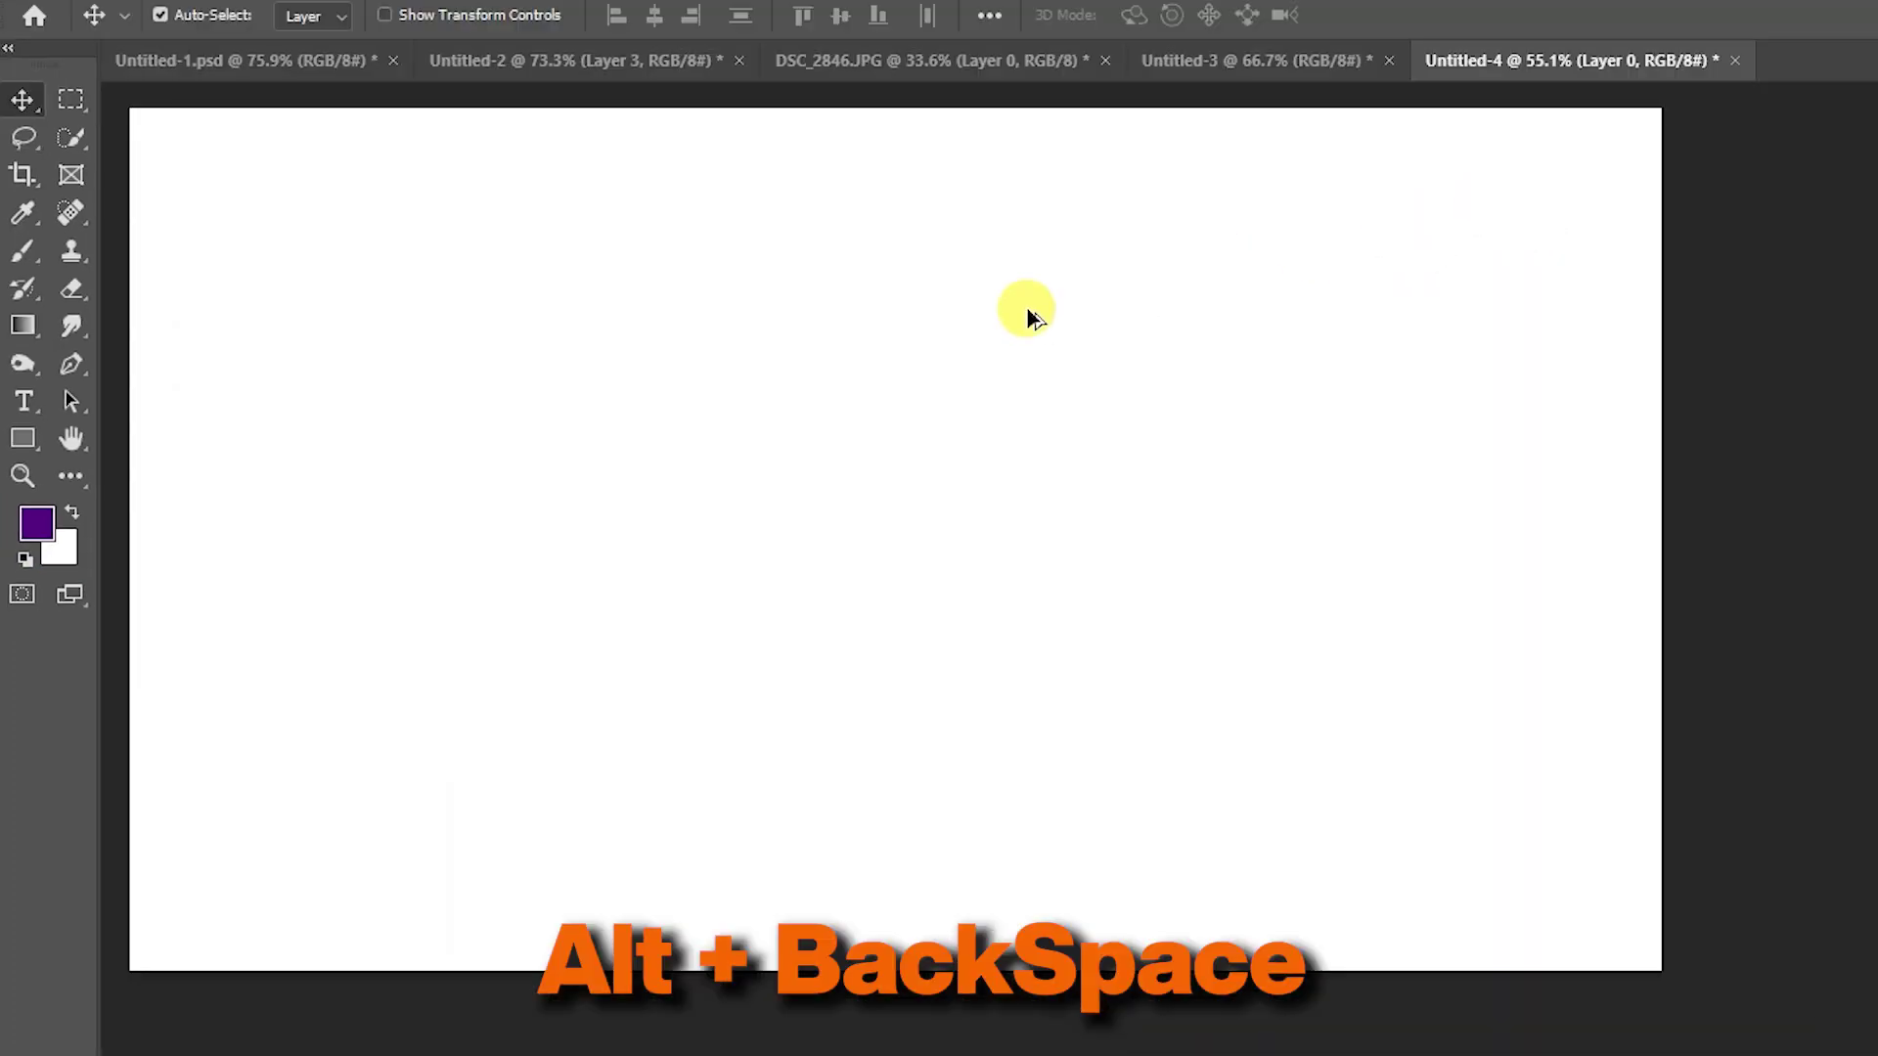
pyautogui.hotkey('alt', 'BackSpace')
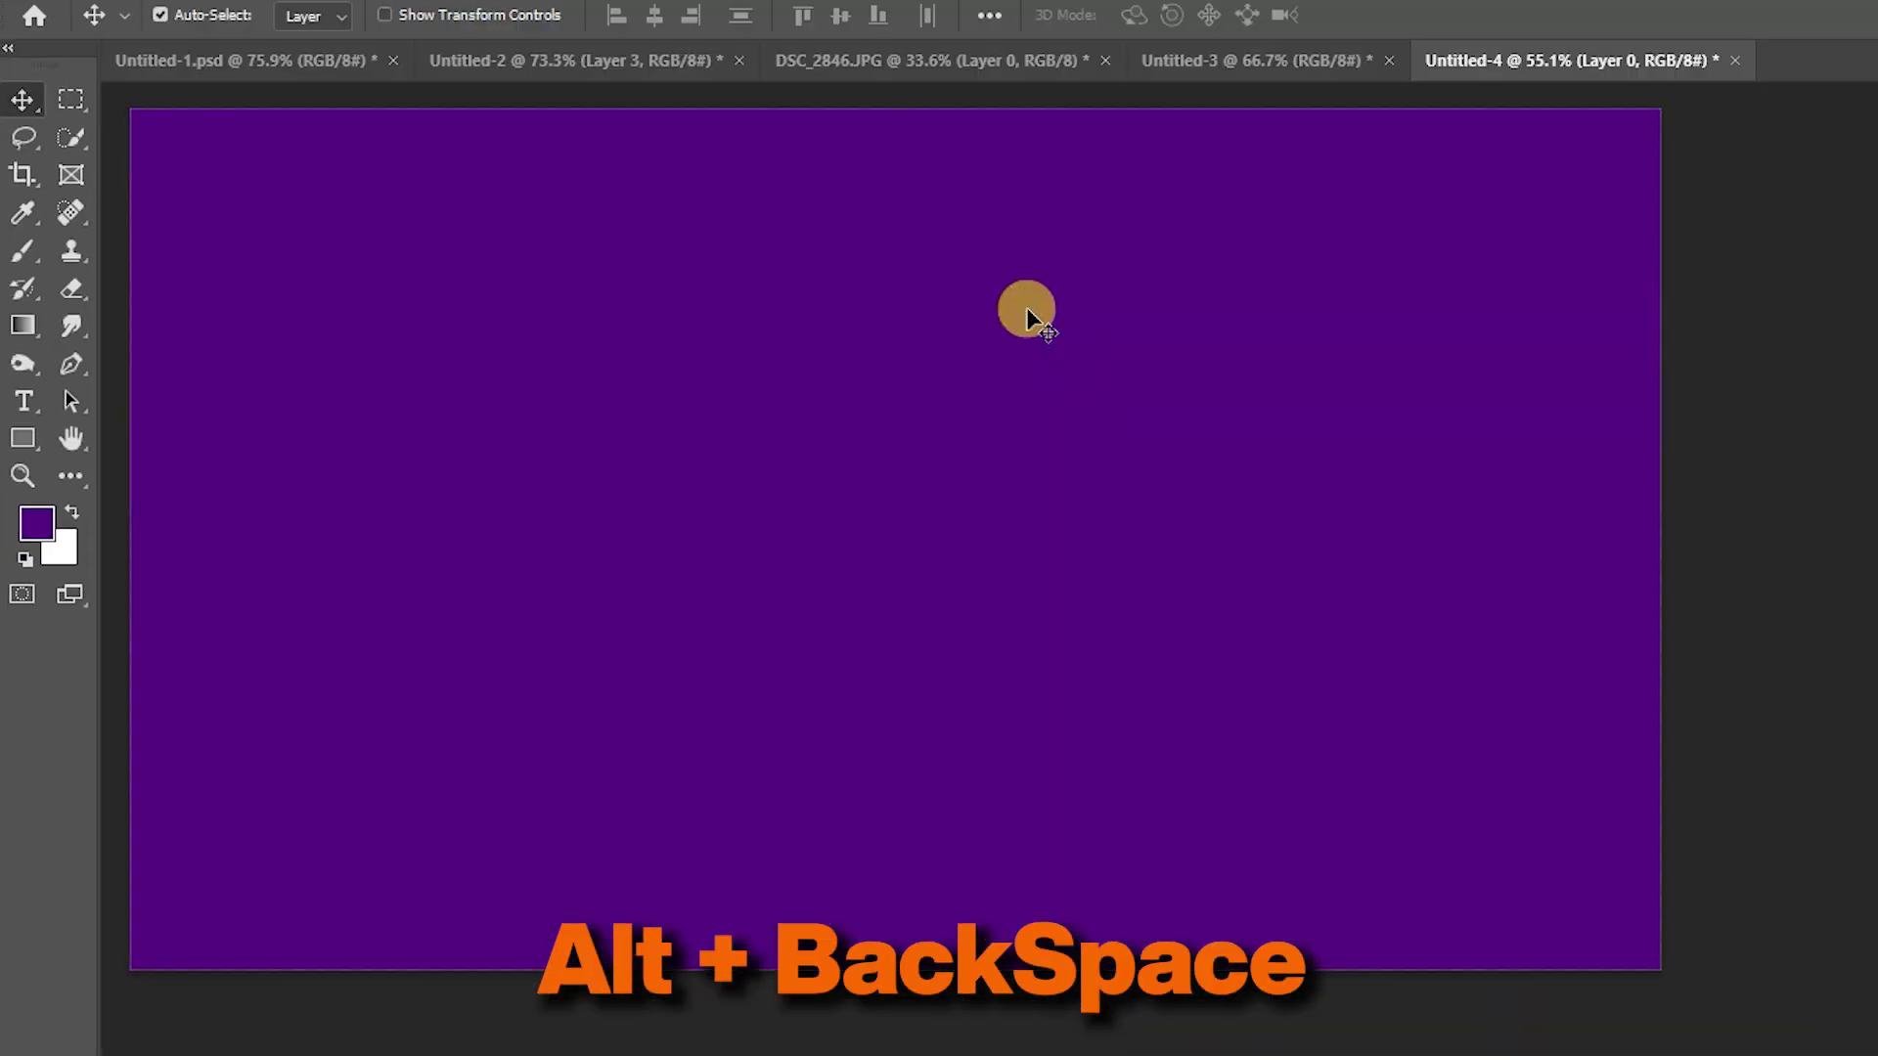
# - Check the torn paper PNG in the web browser, then switch back to Photoshop and place the bg paper image over the purple canvas
pyautogui.hotkey('alt', 'Tab')
pyautogui.moveTo(766, 187); pyautogui.dragTo(595, 198)
pyautogui.click(1599, 158)
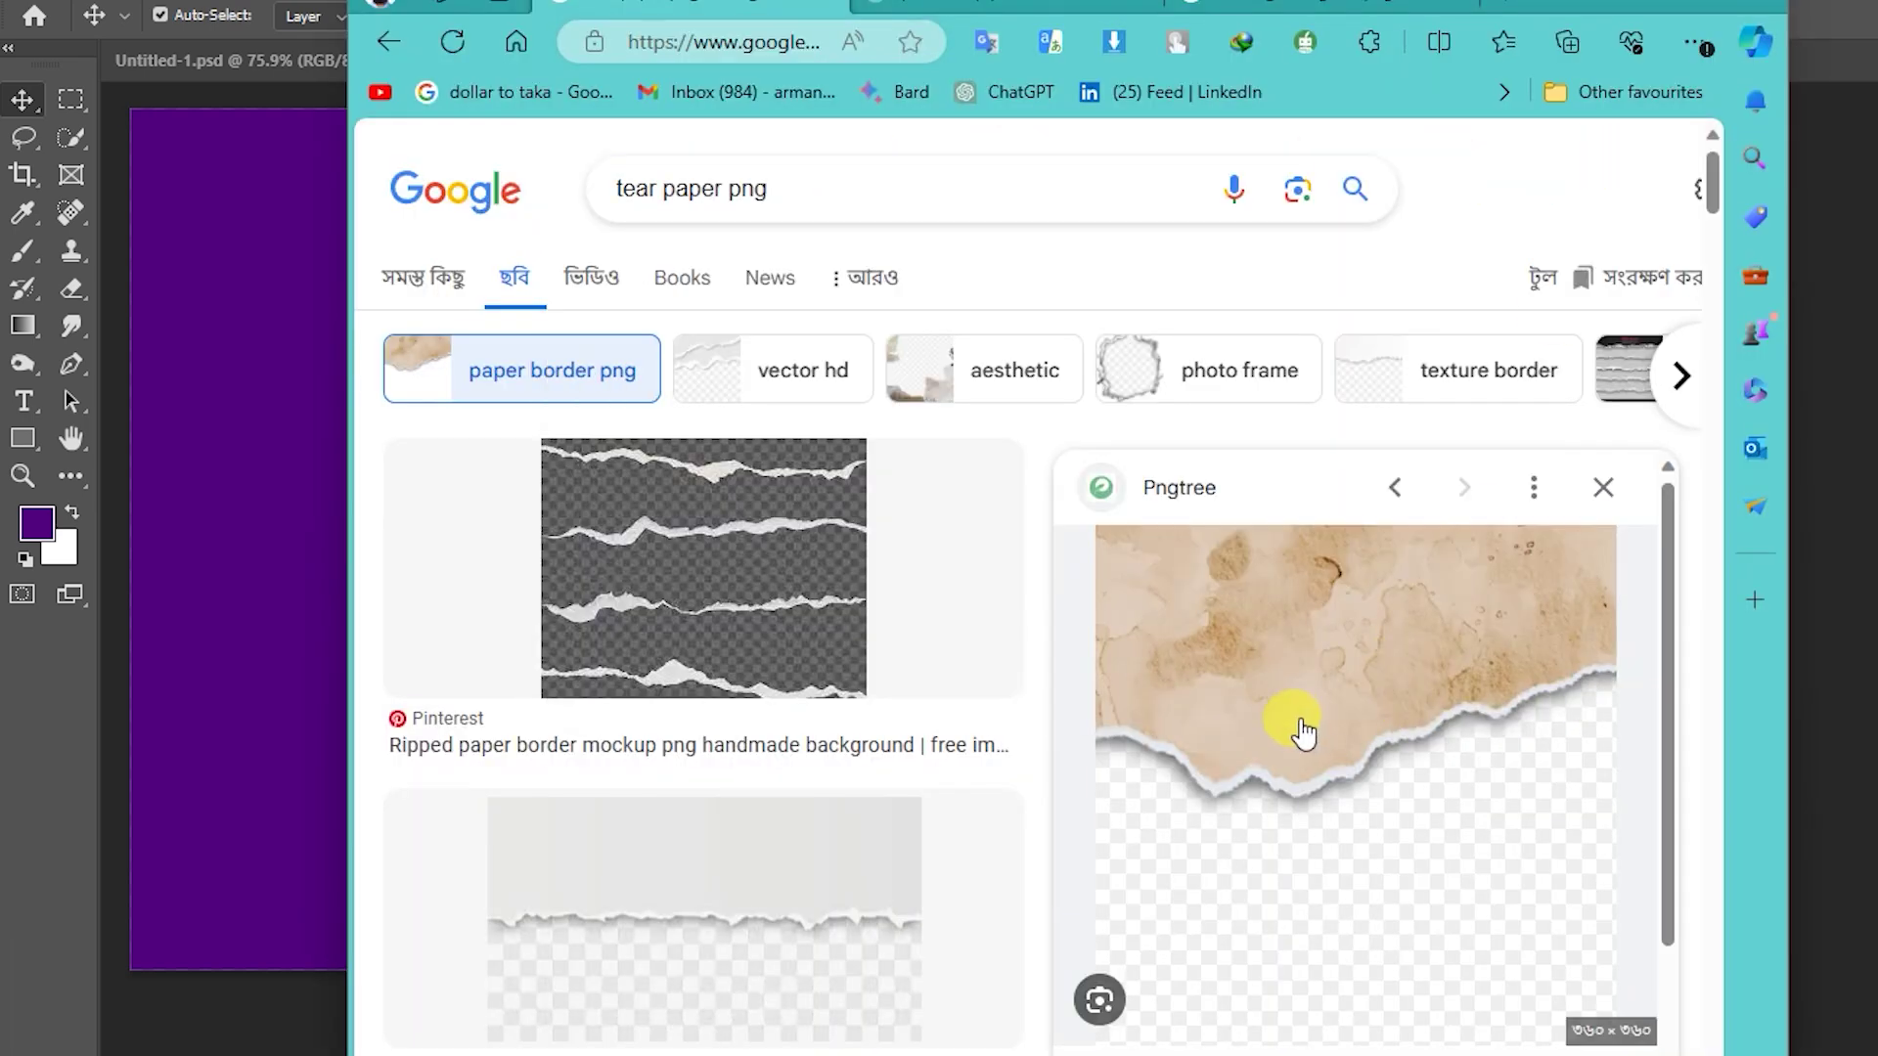
pyautogui.hotkey('alt', 'Tab')
pyautogui.moveTo(1353, 409); pyautogui.dragTo(218, 578)
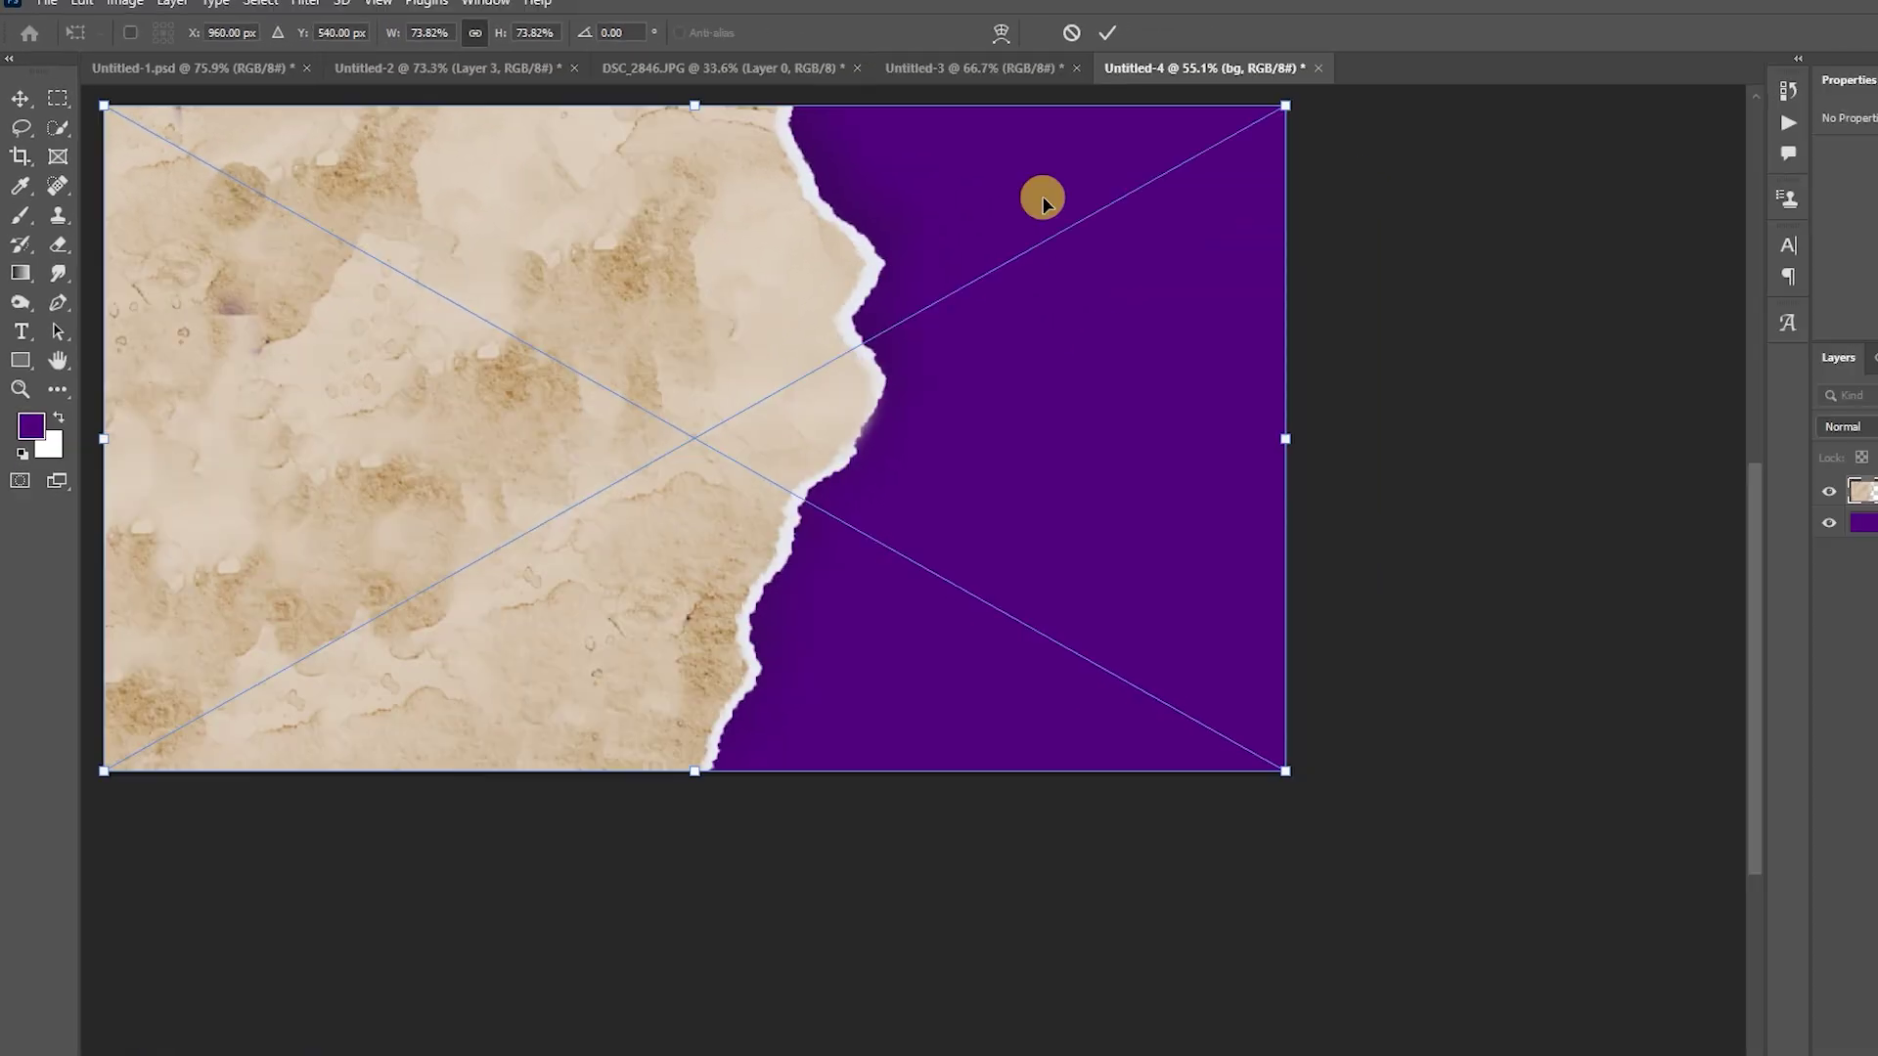
pyautogui.press('Return')
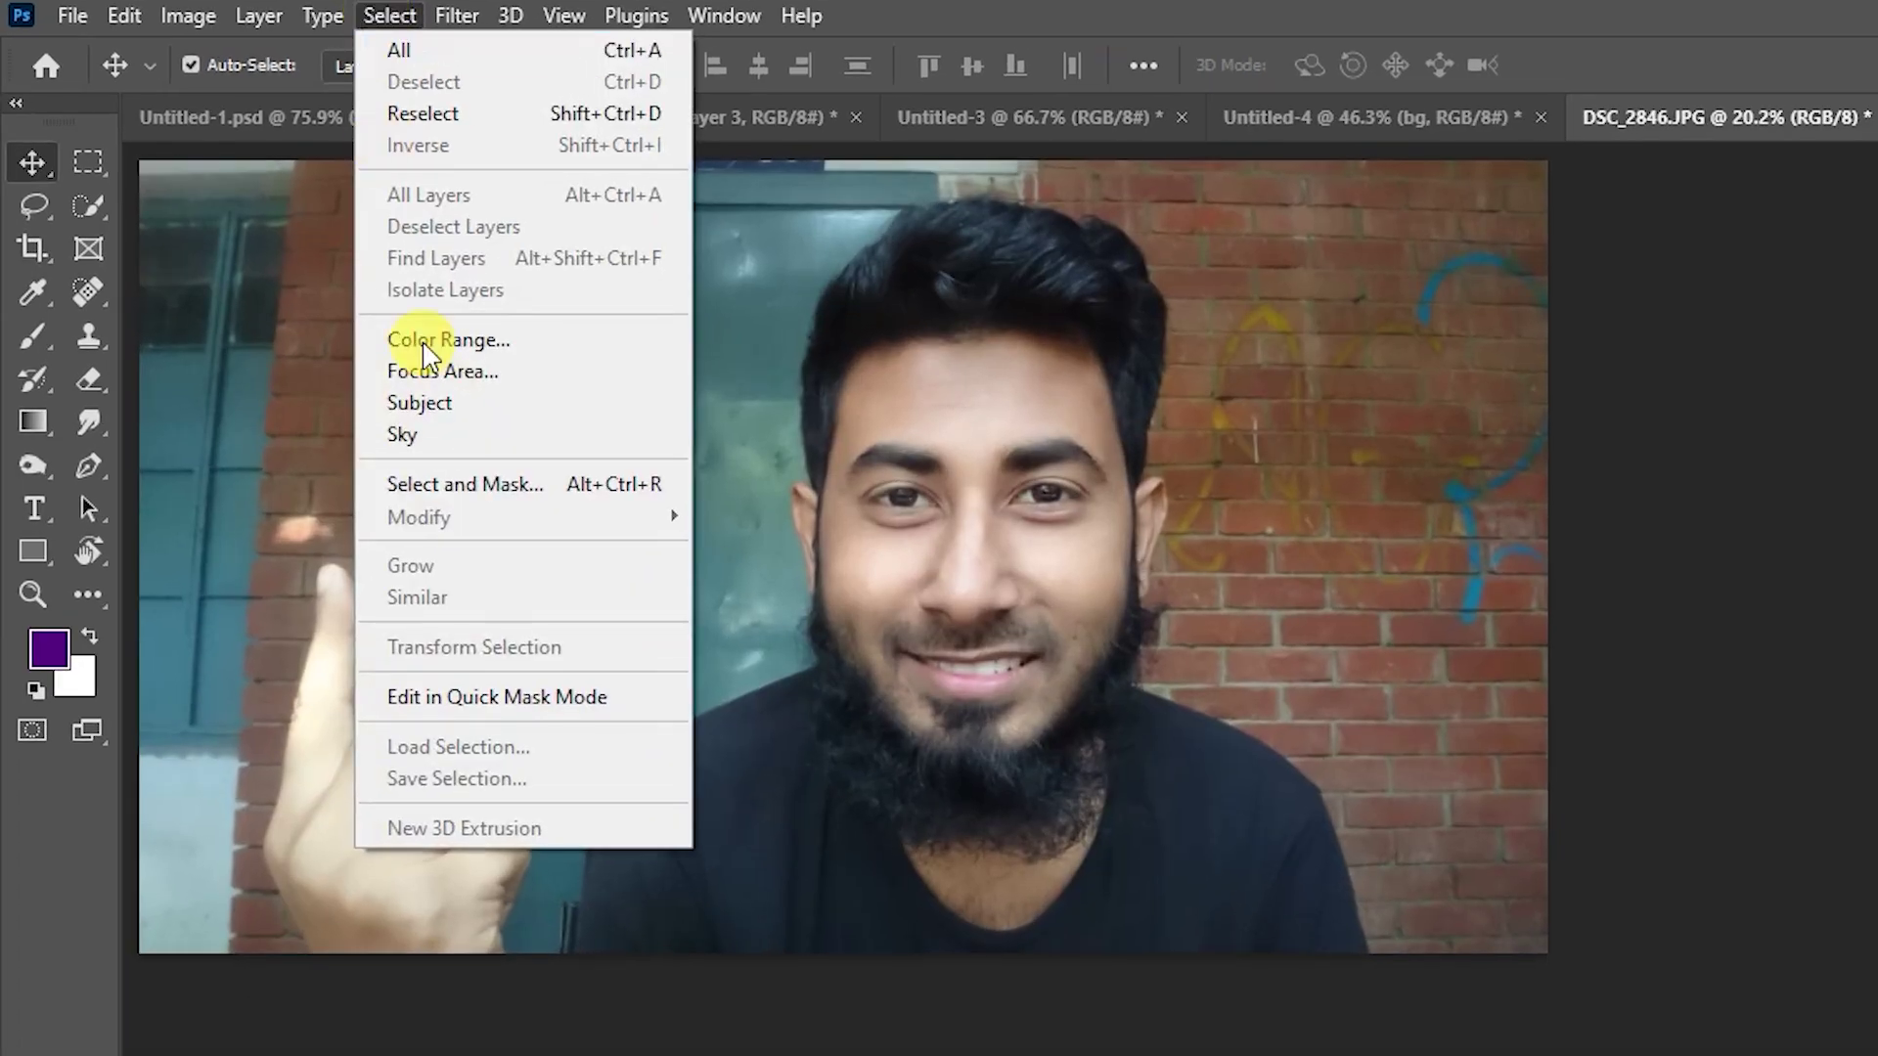
# - Cut the man out of his photo's background and place him in the thumbnail document beside the torn paper, scaled to 40.18%
pyautogui.click(398, 373)
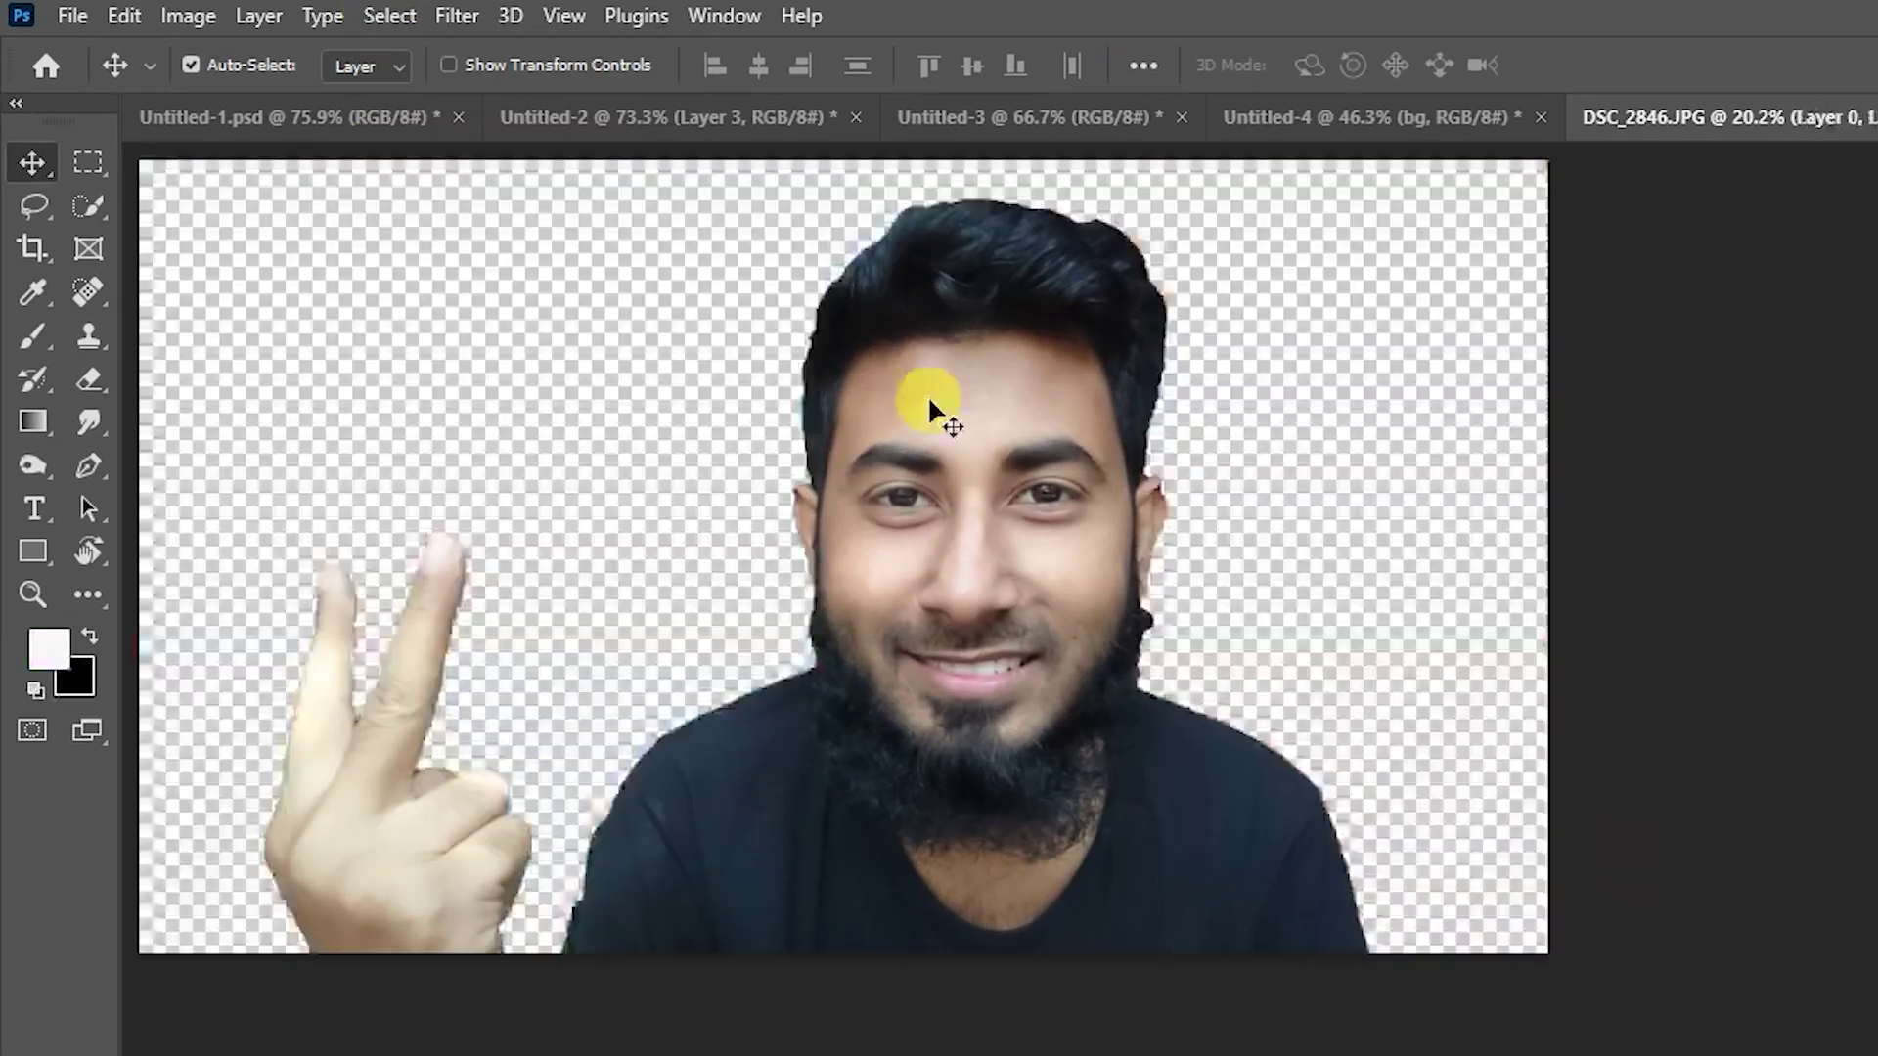
pyautogui.moveTo(1074, 708)
pyautogui.mouseDown()
pyautogui.moveTo(1350, 118)
pyautogui.moveTo(1233, 714)
pyautogui.mouseUp()
pyautogui.hotkey('ctrl', 't')
pyautogui.scroll(-4, 1232, 713)
pyautogui.moveTo(1873, 1000); pyautogui.dragTo(1057, 539)
pyautogui.moveTo(883, 495); pyautogui.dragTo(1313, 777)
pyautogui.hotkey('ctrl', '0')
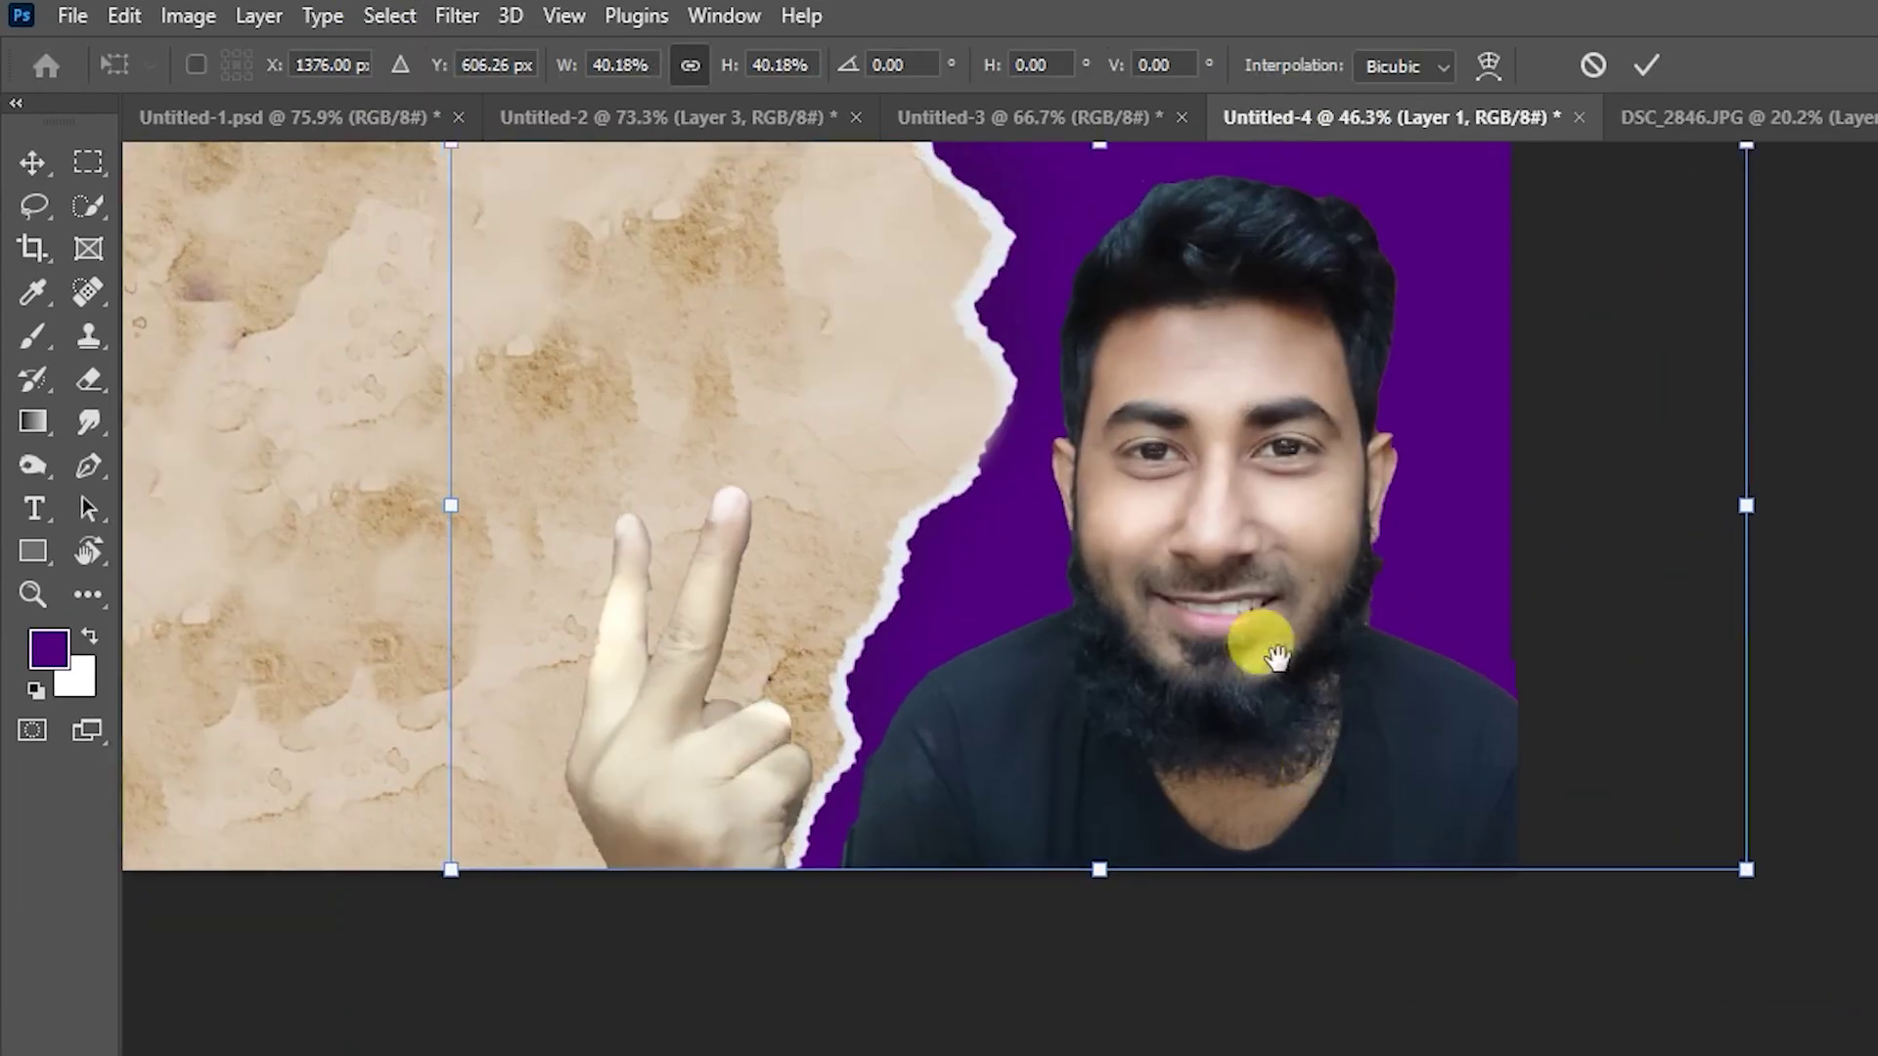
pyautogui.press('Return')
# - Retouch the man's layer with Camera Raw using exposure +0.15, contrast +36, lower highlights, raised shadows and more texture
pyautogui.hotkey('ctrl', 'shift', 'a')
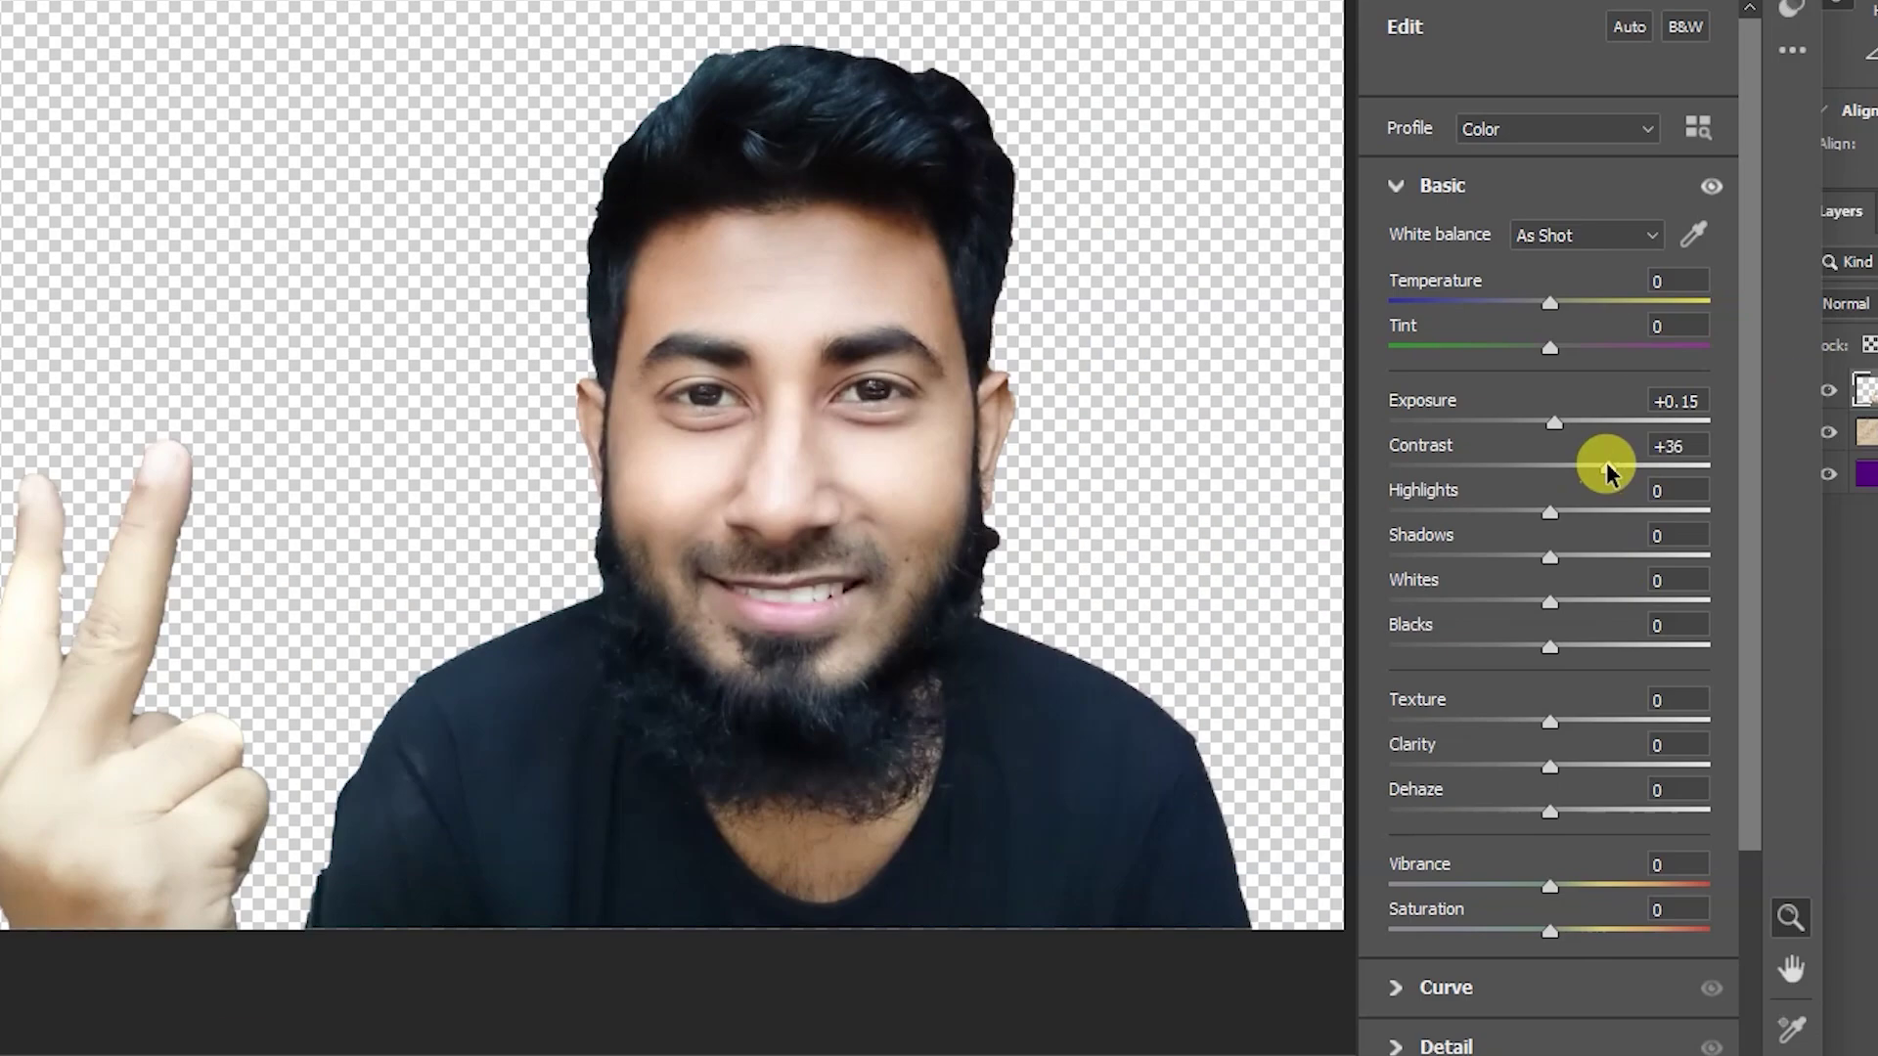
pyautogui.moveTo(1549, 512); pyautogui.dragTo(1491, 513)
pyautogui.moveTo(1549, 558); pyautogui.dragTo(1592, 557)
pyautogui.moveTo(1549, 603); pyautogui.dragTo(1565, 648)
pyautogui.moveTo(1550, 722); pyautogui.dragTo(1600, 722)
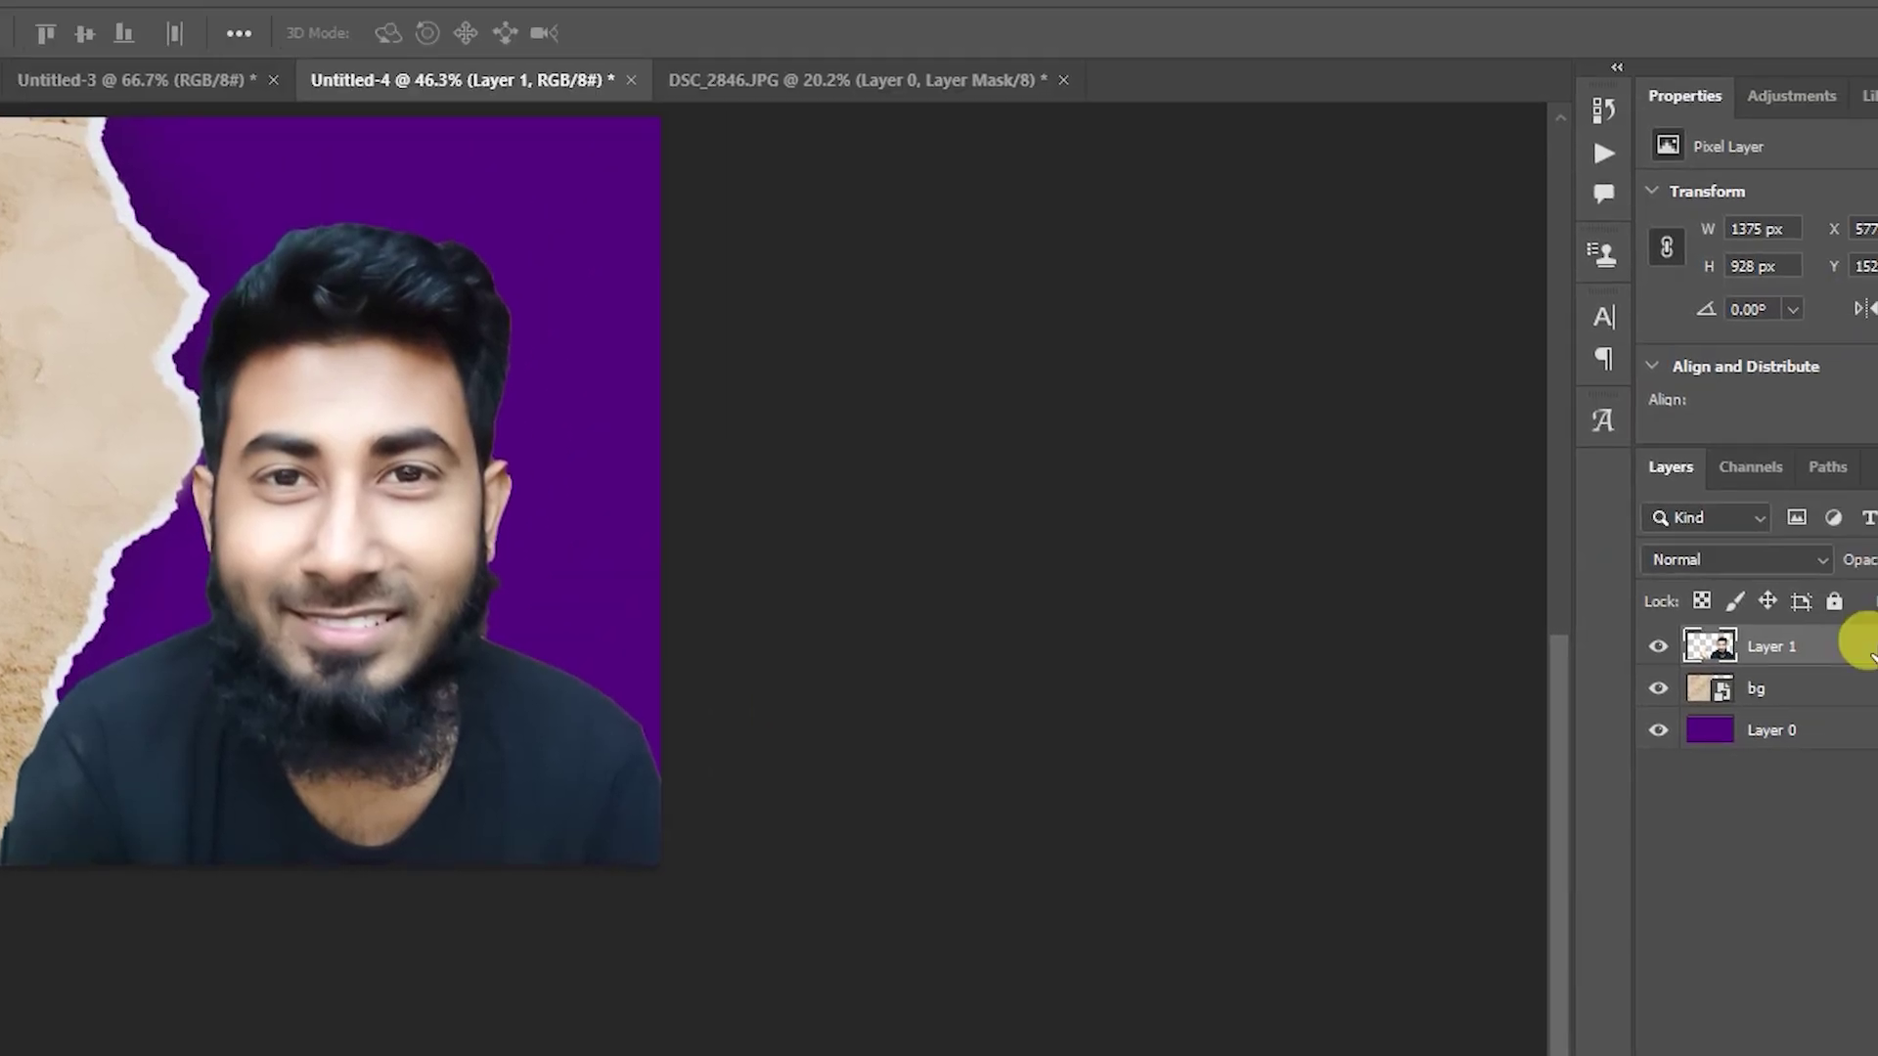
# - Give the man's layer a white stroke and a drop shadow with 70% opacity, 51° angle, 24 px distance and 6 px size
pyautogui.doubleClick(1864, 653)
pyautogui.click(684, 682)
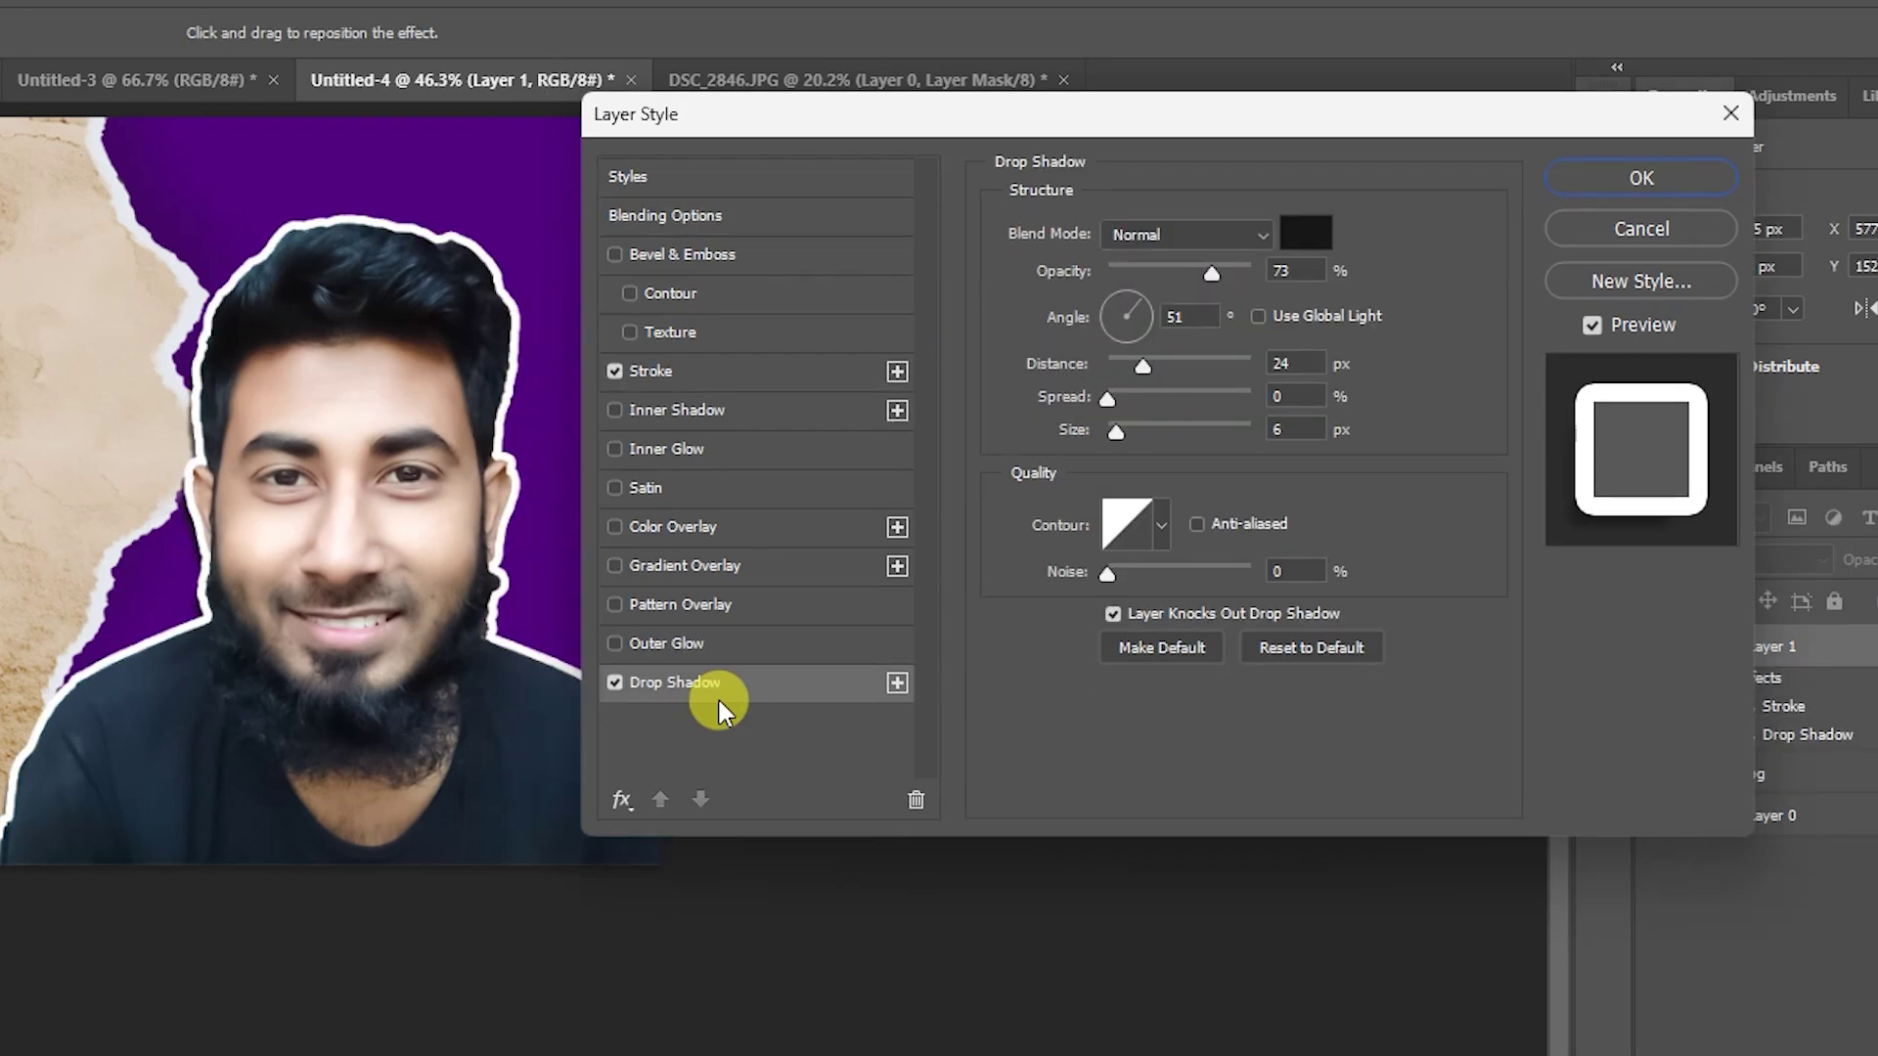
pyautogui.doubleClick(1274, 271)
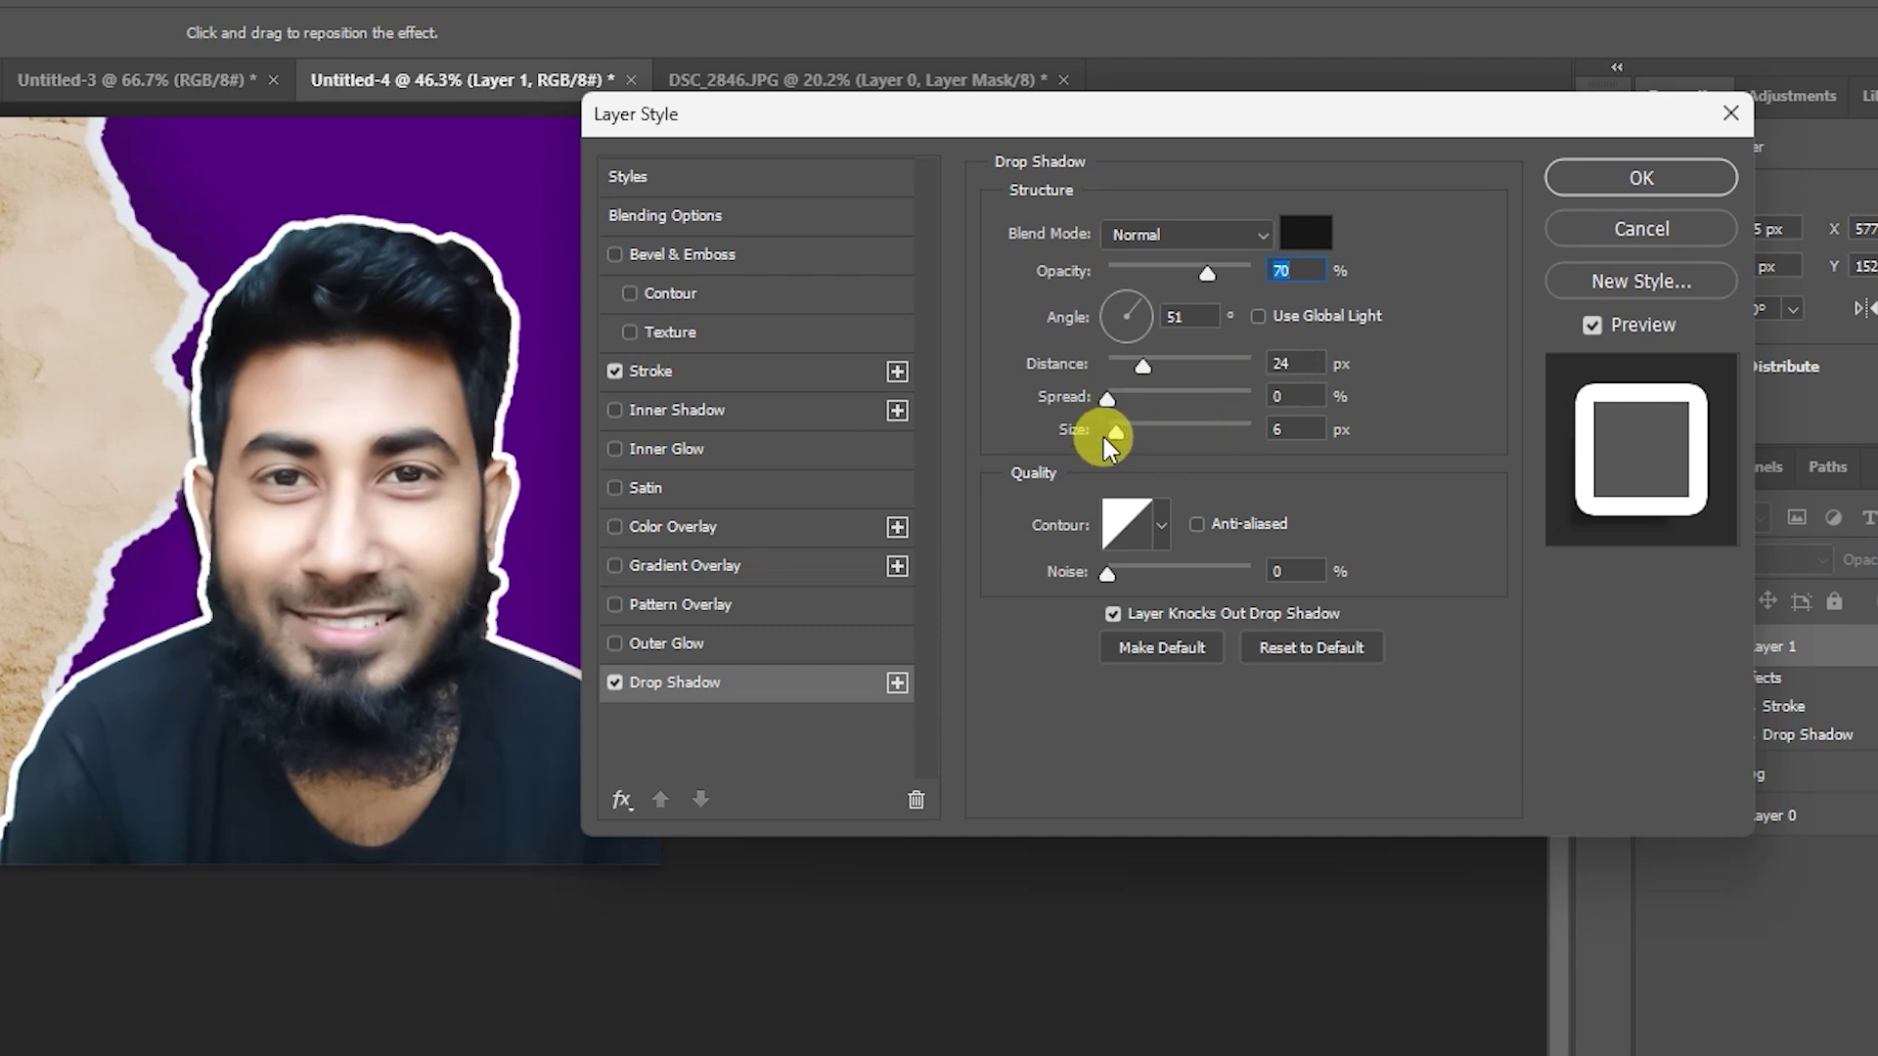
pyautogui.click(1623, 176)
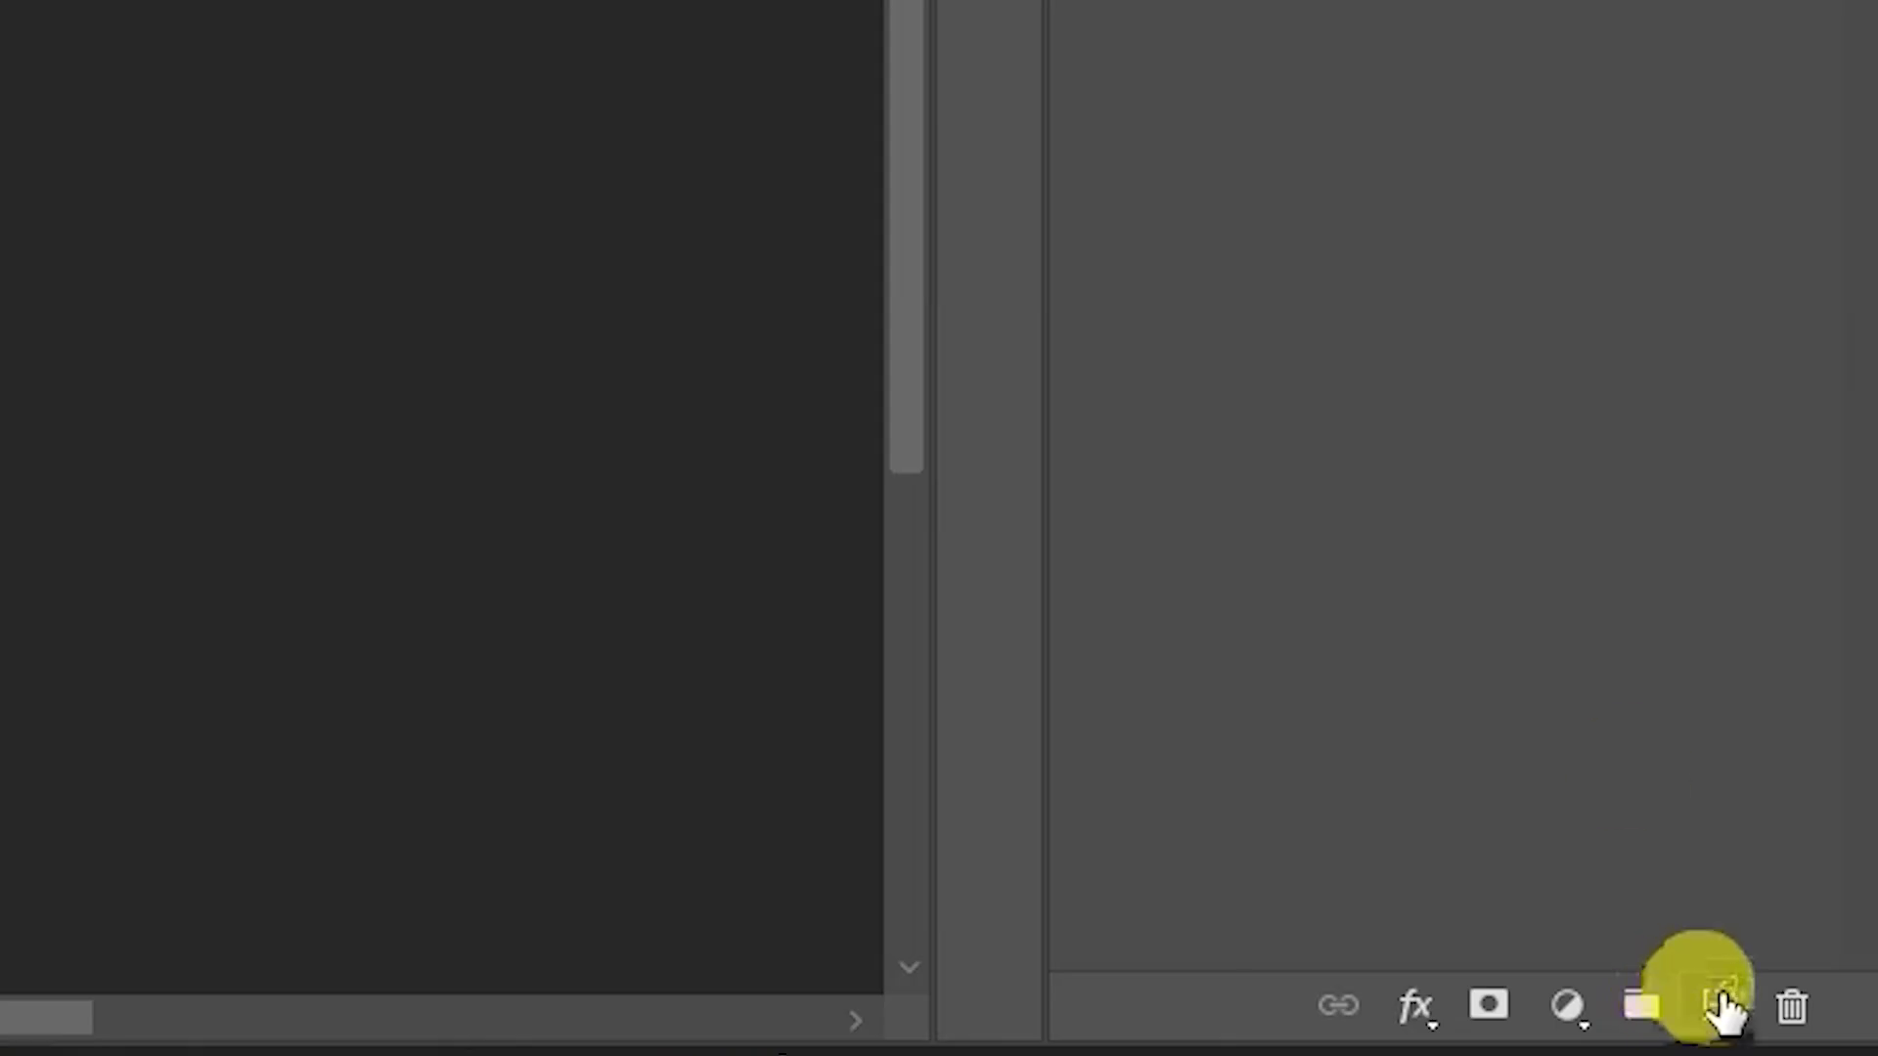
# - Add a new layer with a soft bright red glow behind the man, over the purple background
pyautogui.click(1720, 1010)
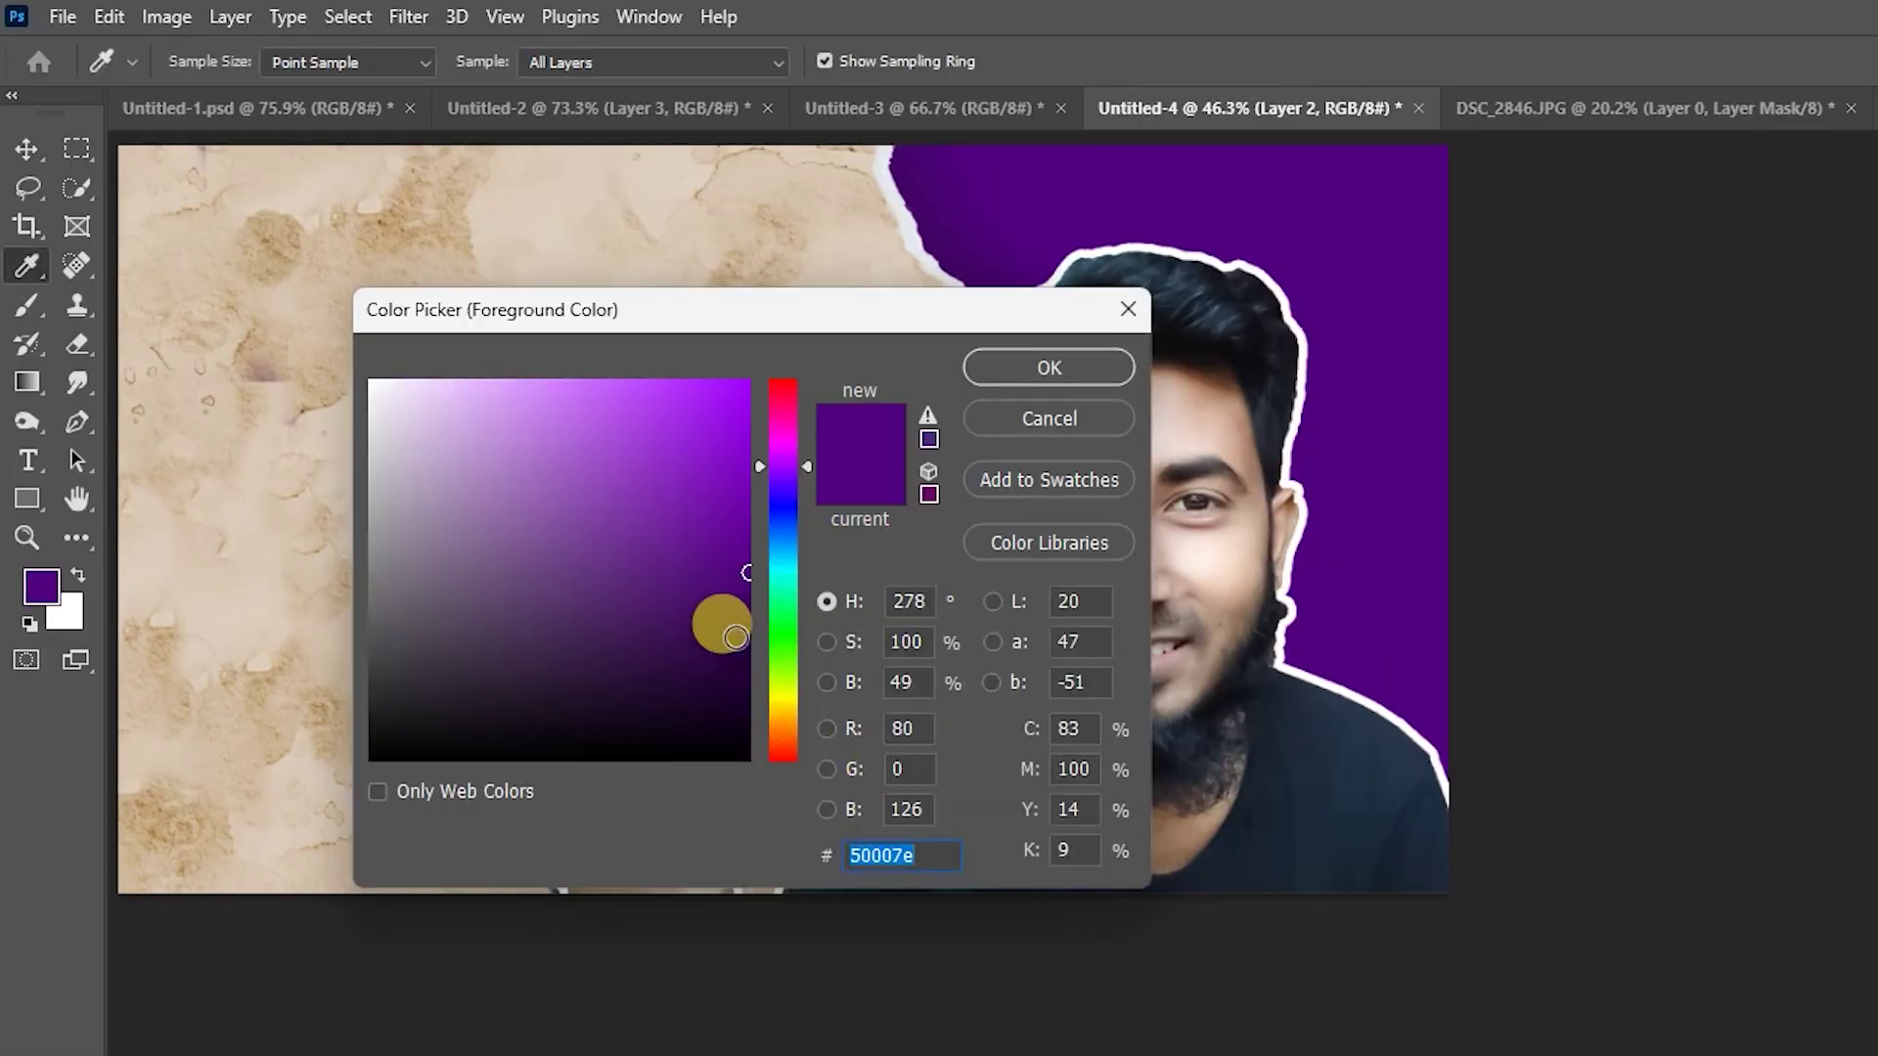
pyautogui.click(745, 394)
pyautogui.click(783, 759)
pyautogui.click(1045, 368)
pyautogui.keyDown('alt'); pyautogui.moveTo(1099, 631); pyautogui.dragTo(1335, 667); pyautogui.keyUp('alt')
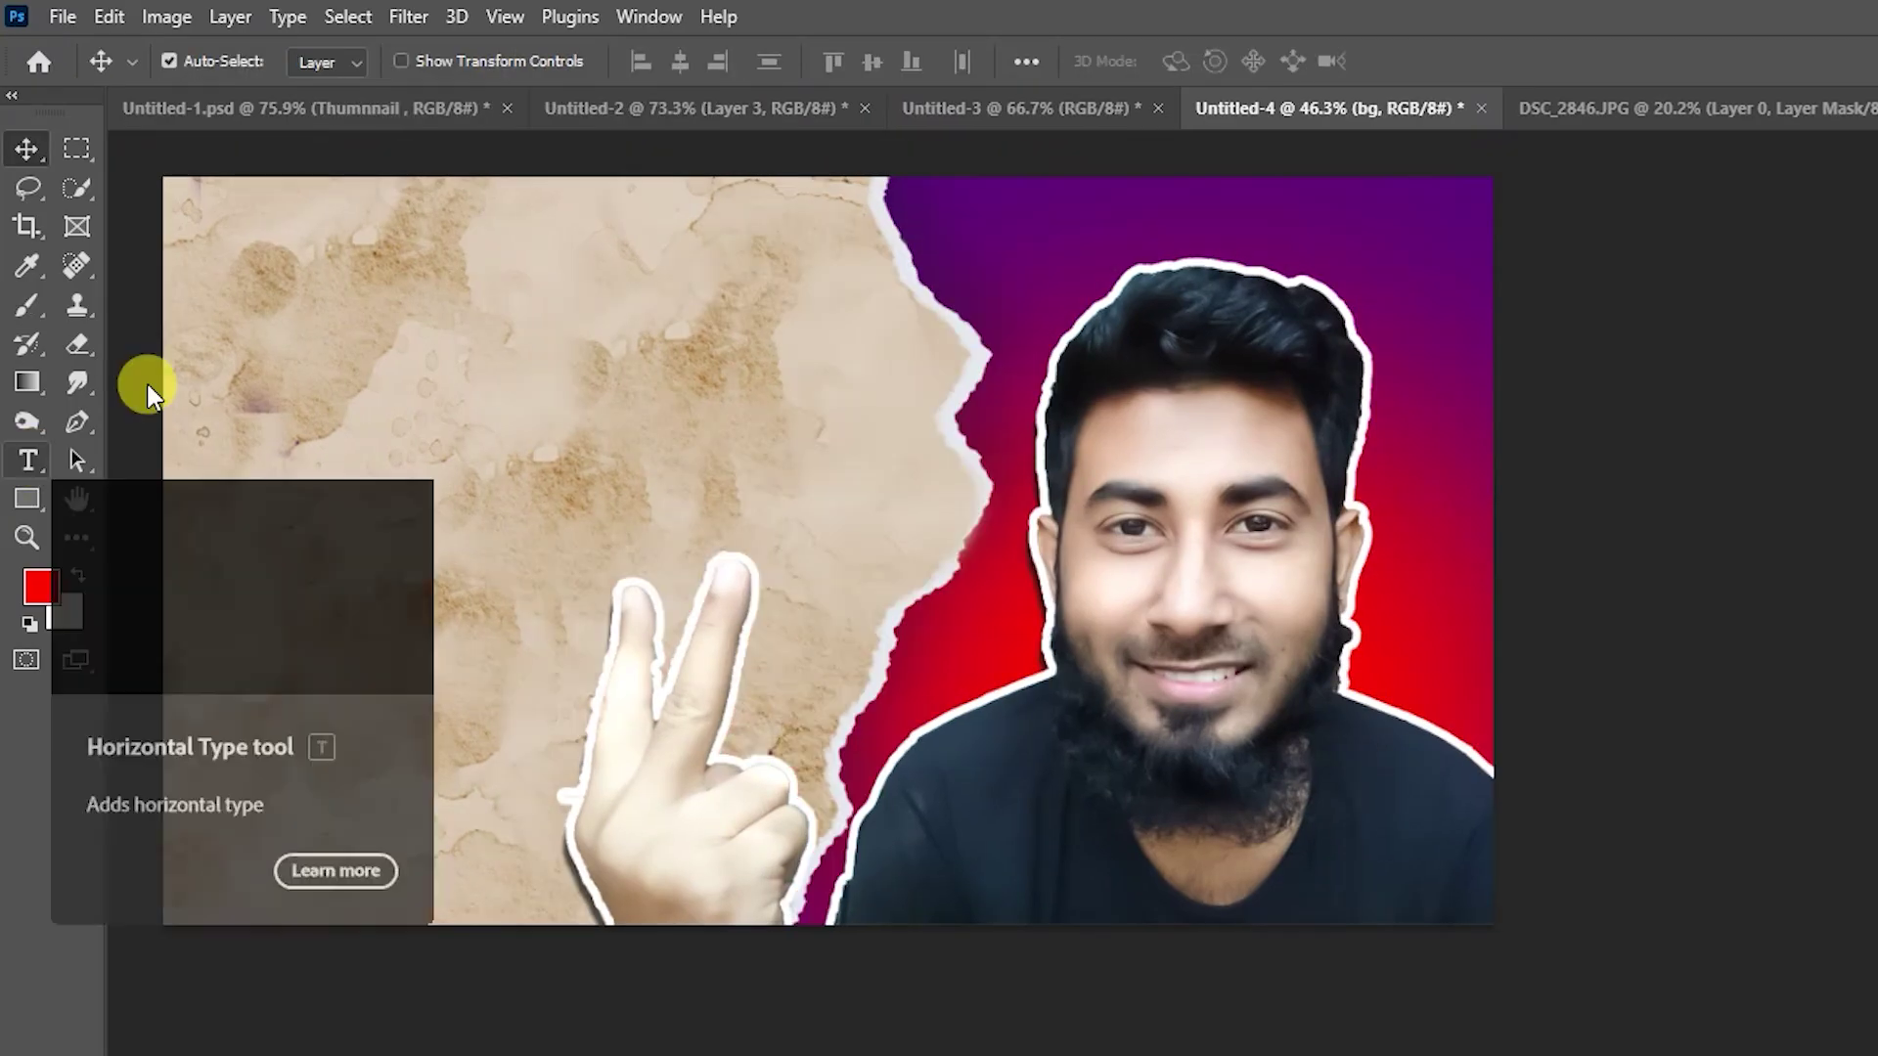
# - Add the horizontal text "YouTube" near the upper edge of the torn paper
pyautogui.rightClick(27, 460)
pyautogui.click(176, 456)
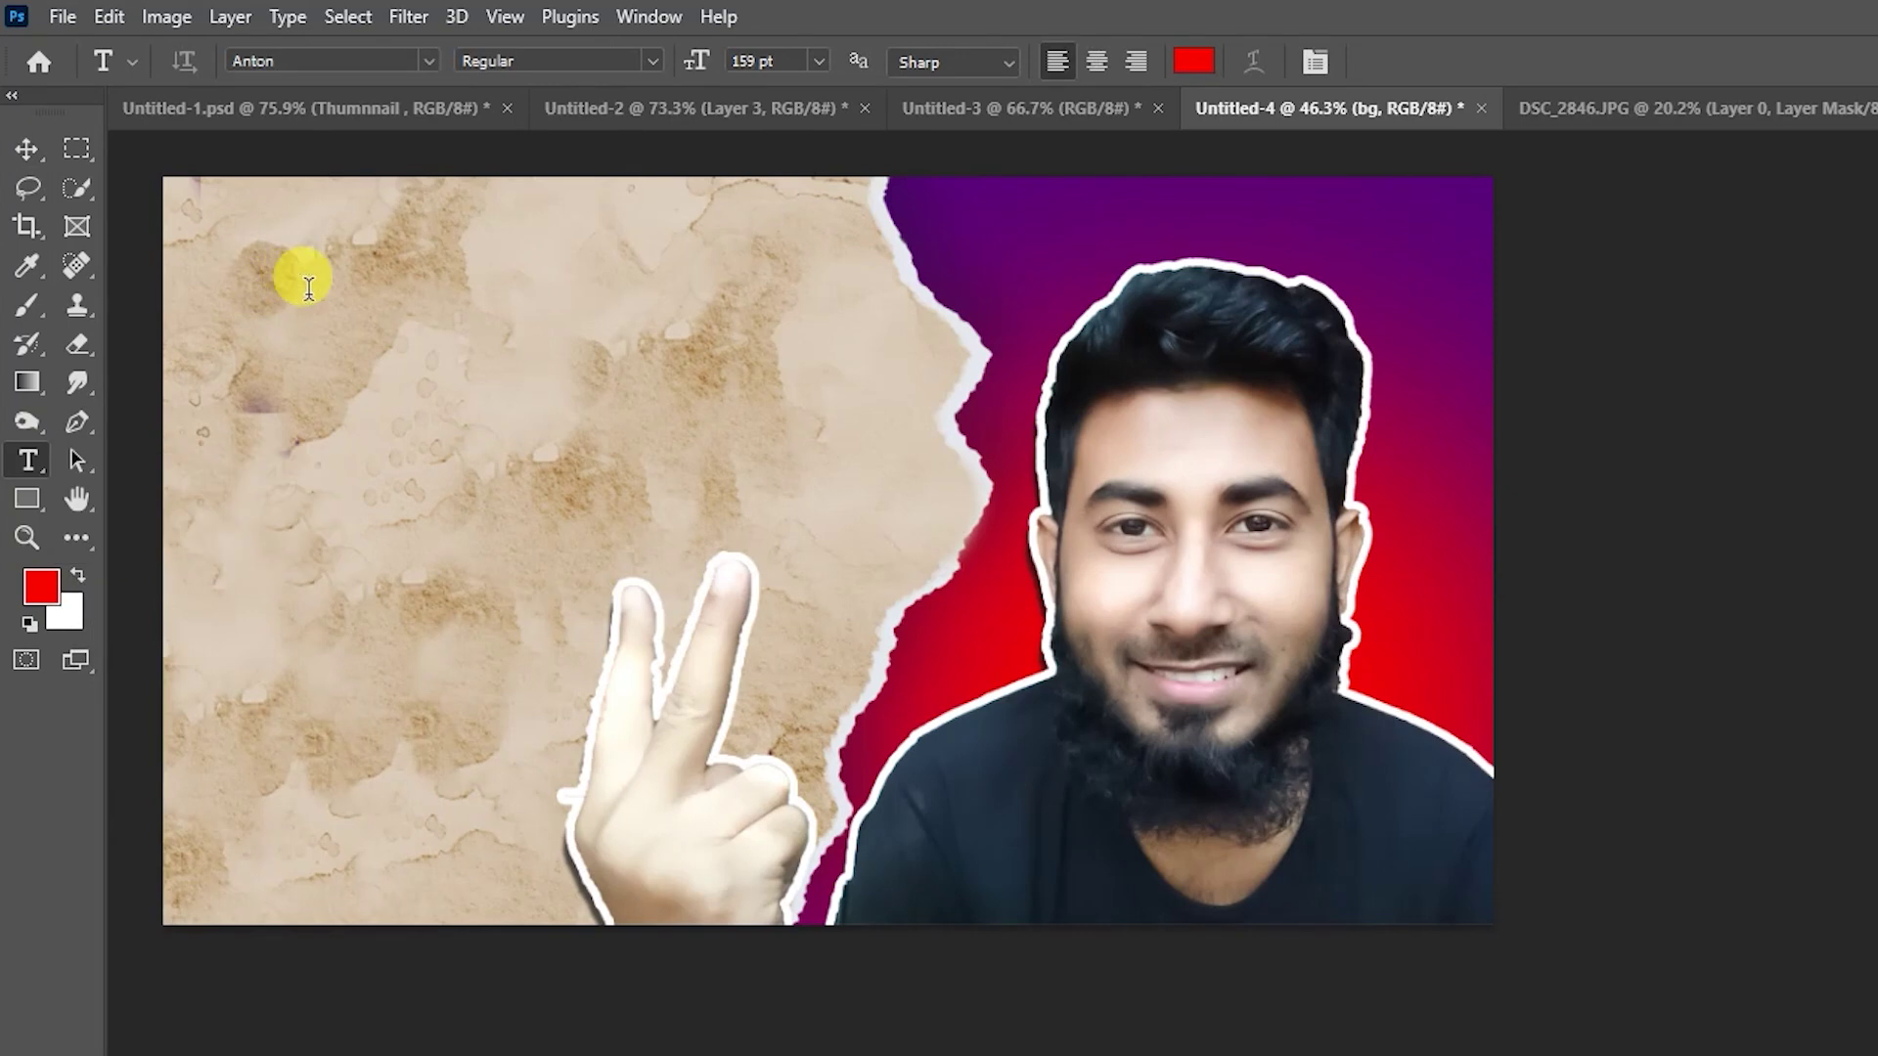
pyautogui.click(308, 288)
pyautogui.write('YouTube')
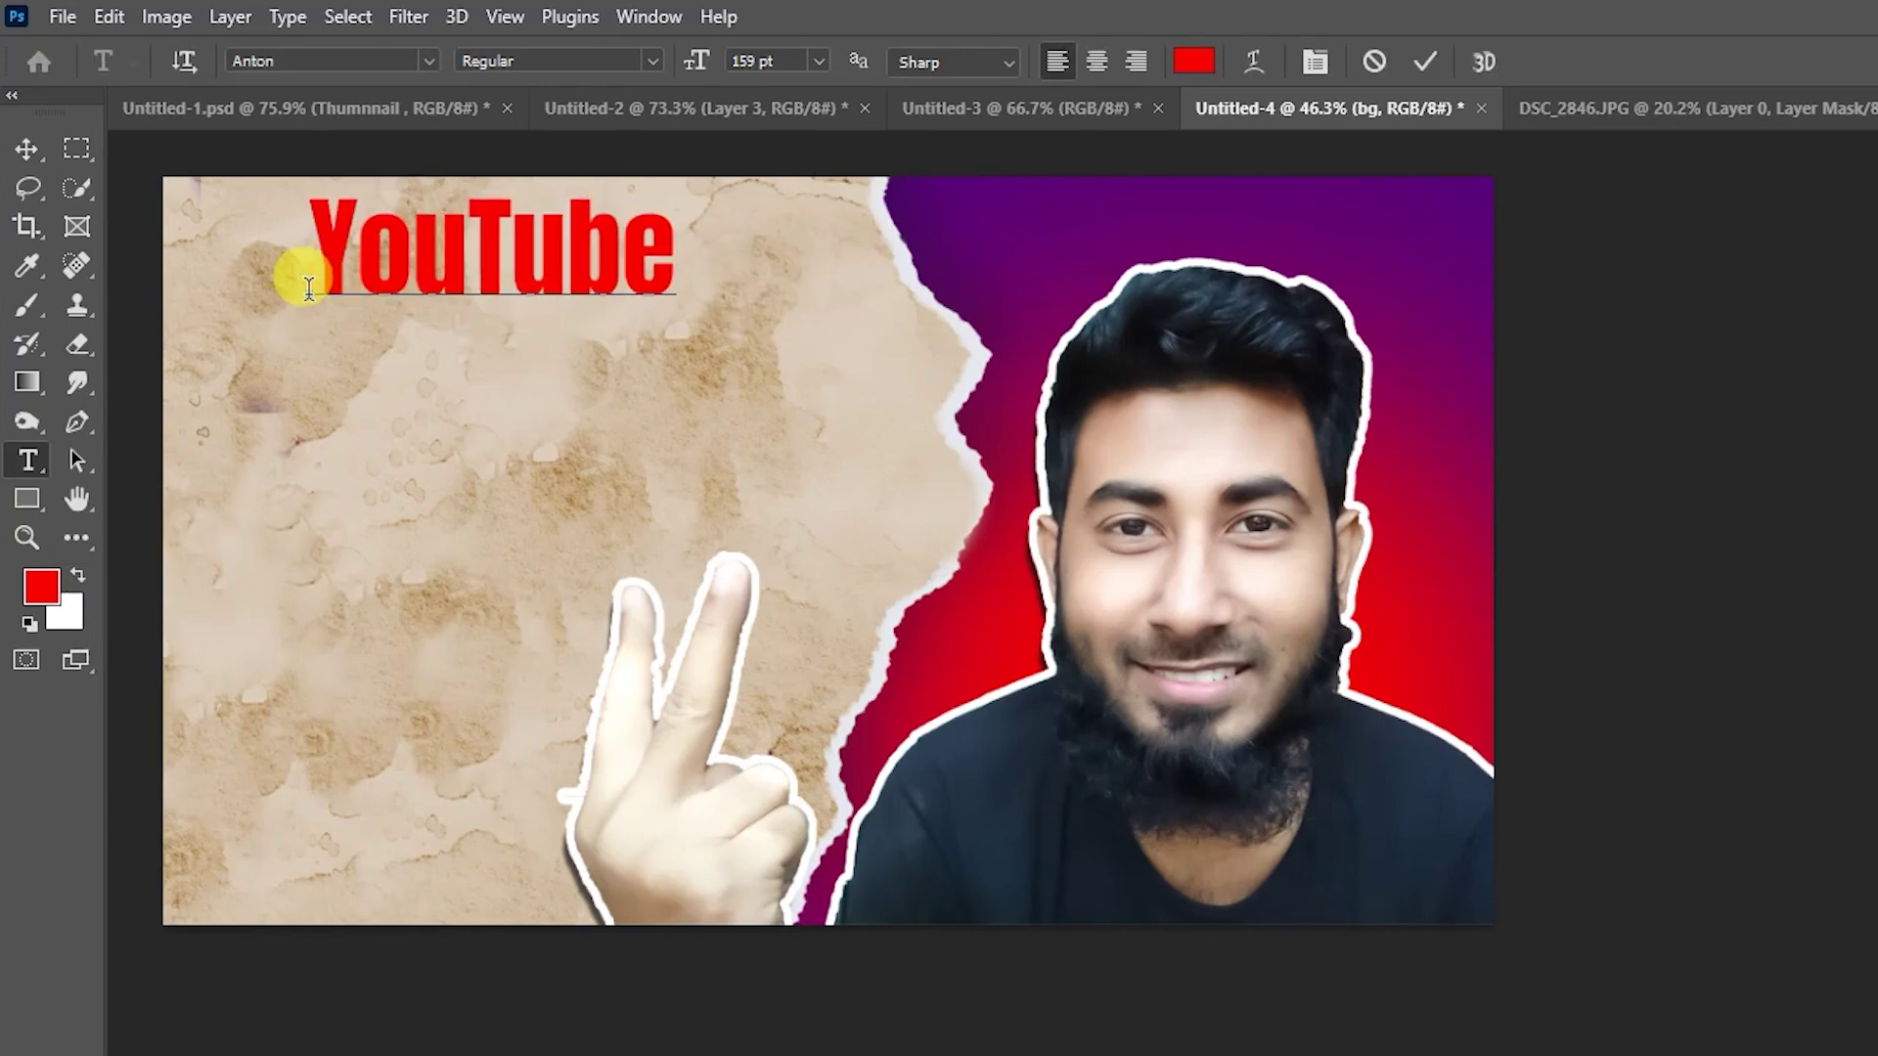
# - Format the "YouTube" text in Helvetica Now Display Extra Bold, 150 pt, with white color
pyautogui.click(426, 61)
pyautogui.click(442, 181)
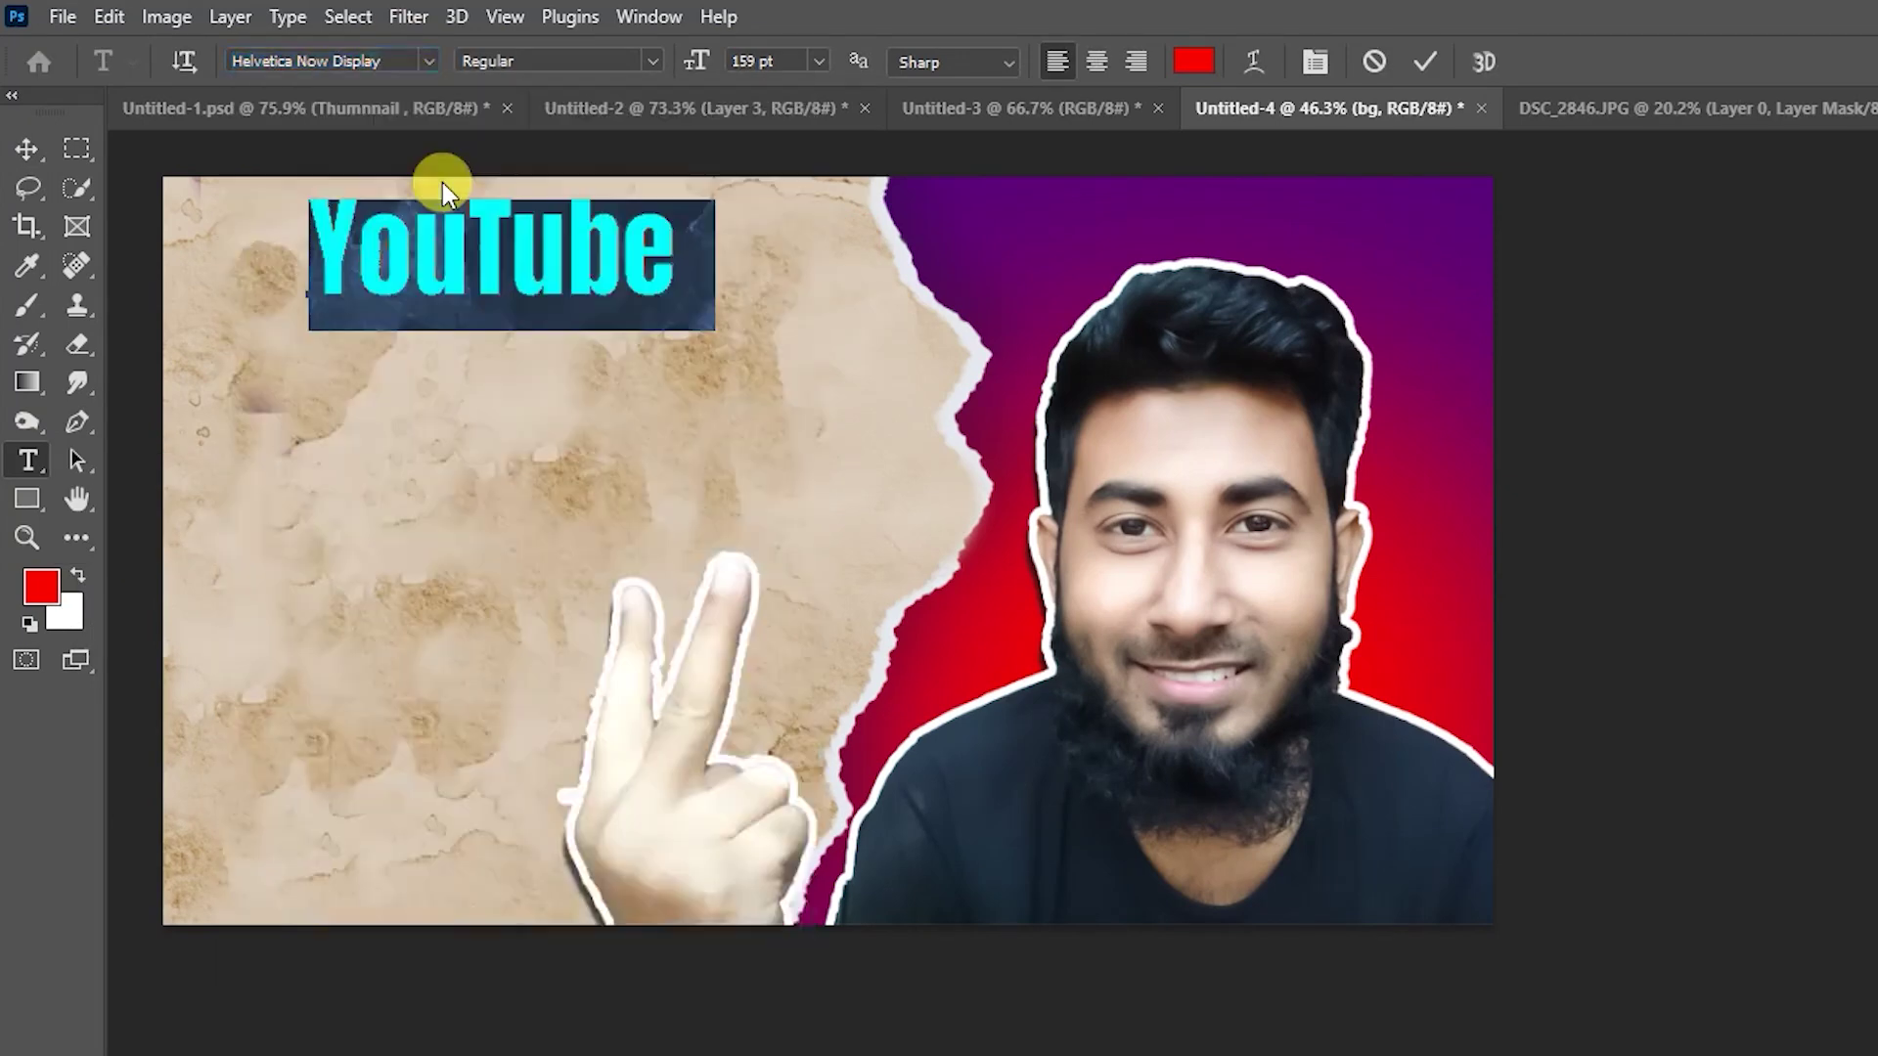
pyautogui.click(650, 60)
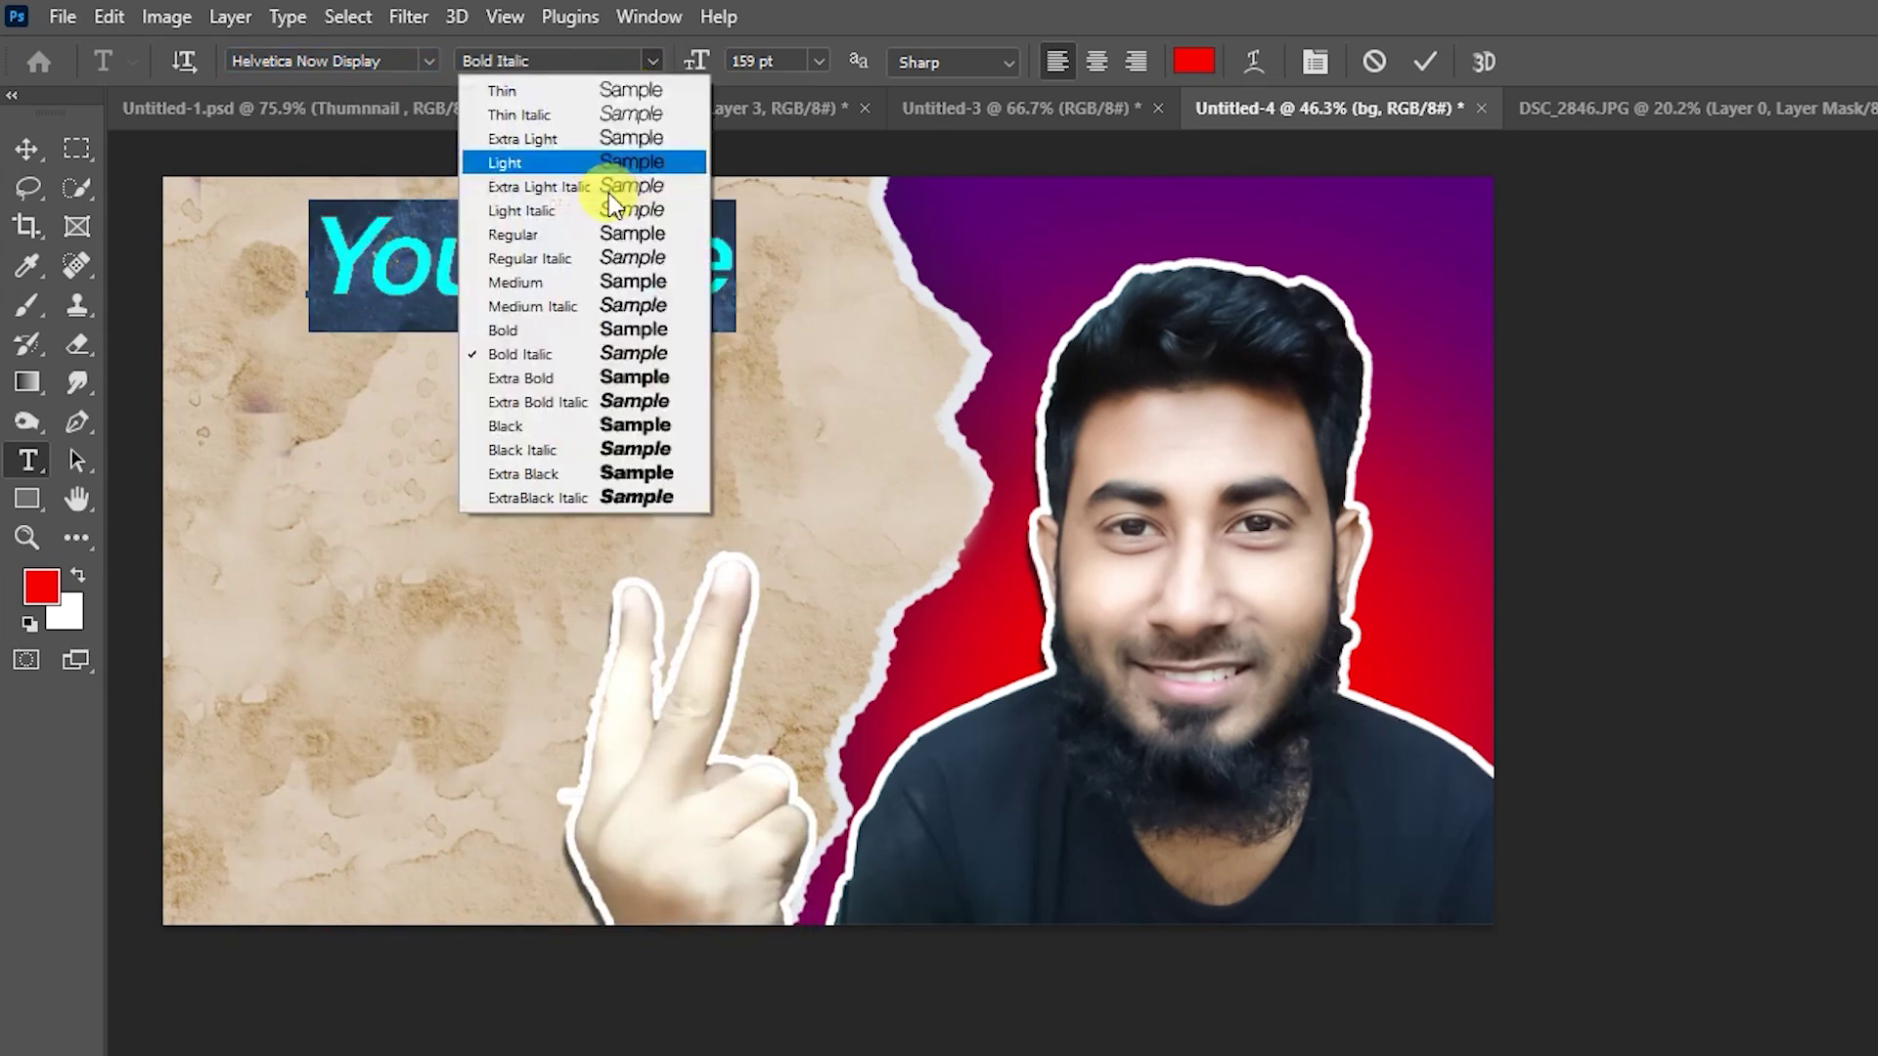
pyautogui.click(567, 374)
pyautogui.click(1194, 61)
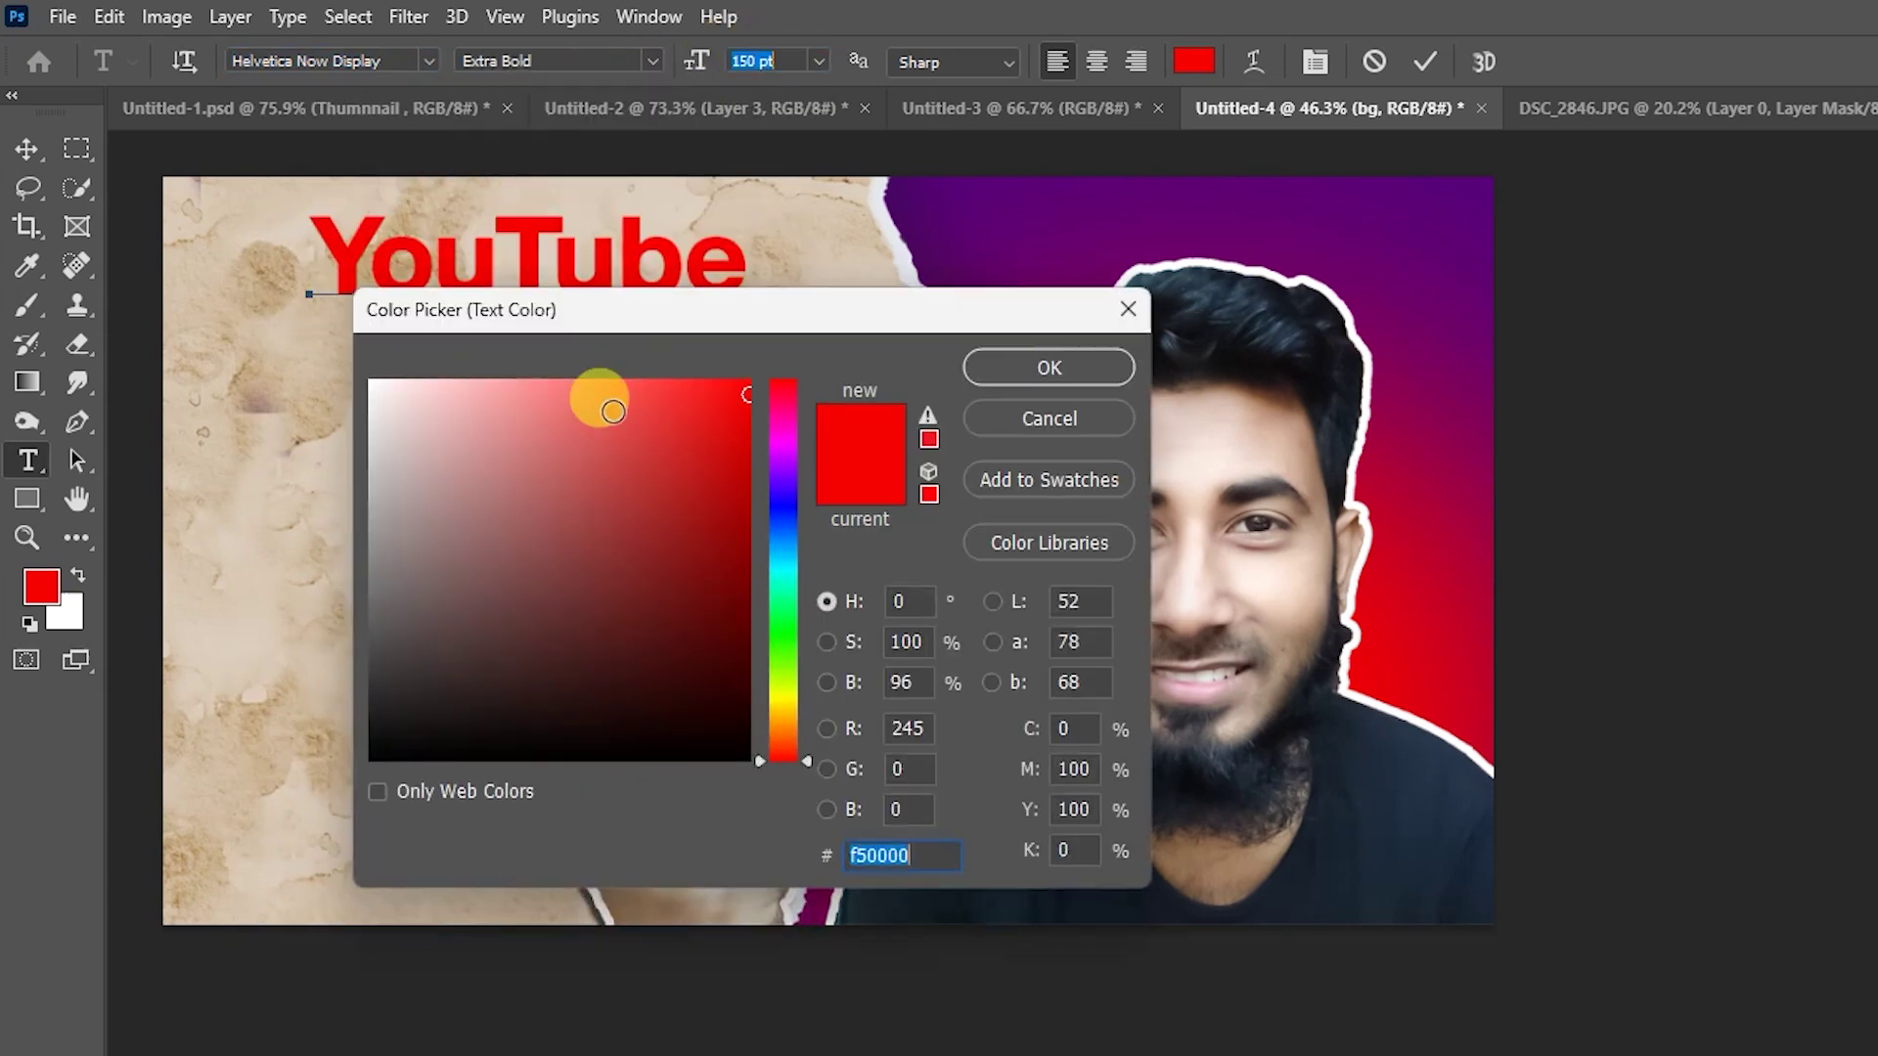
pyautogui.click(372, 383)
pyautogui.click(1069, 372)
pyautogui.click(1424, 61)
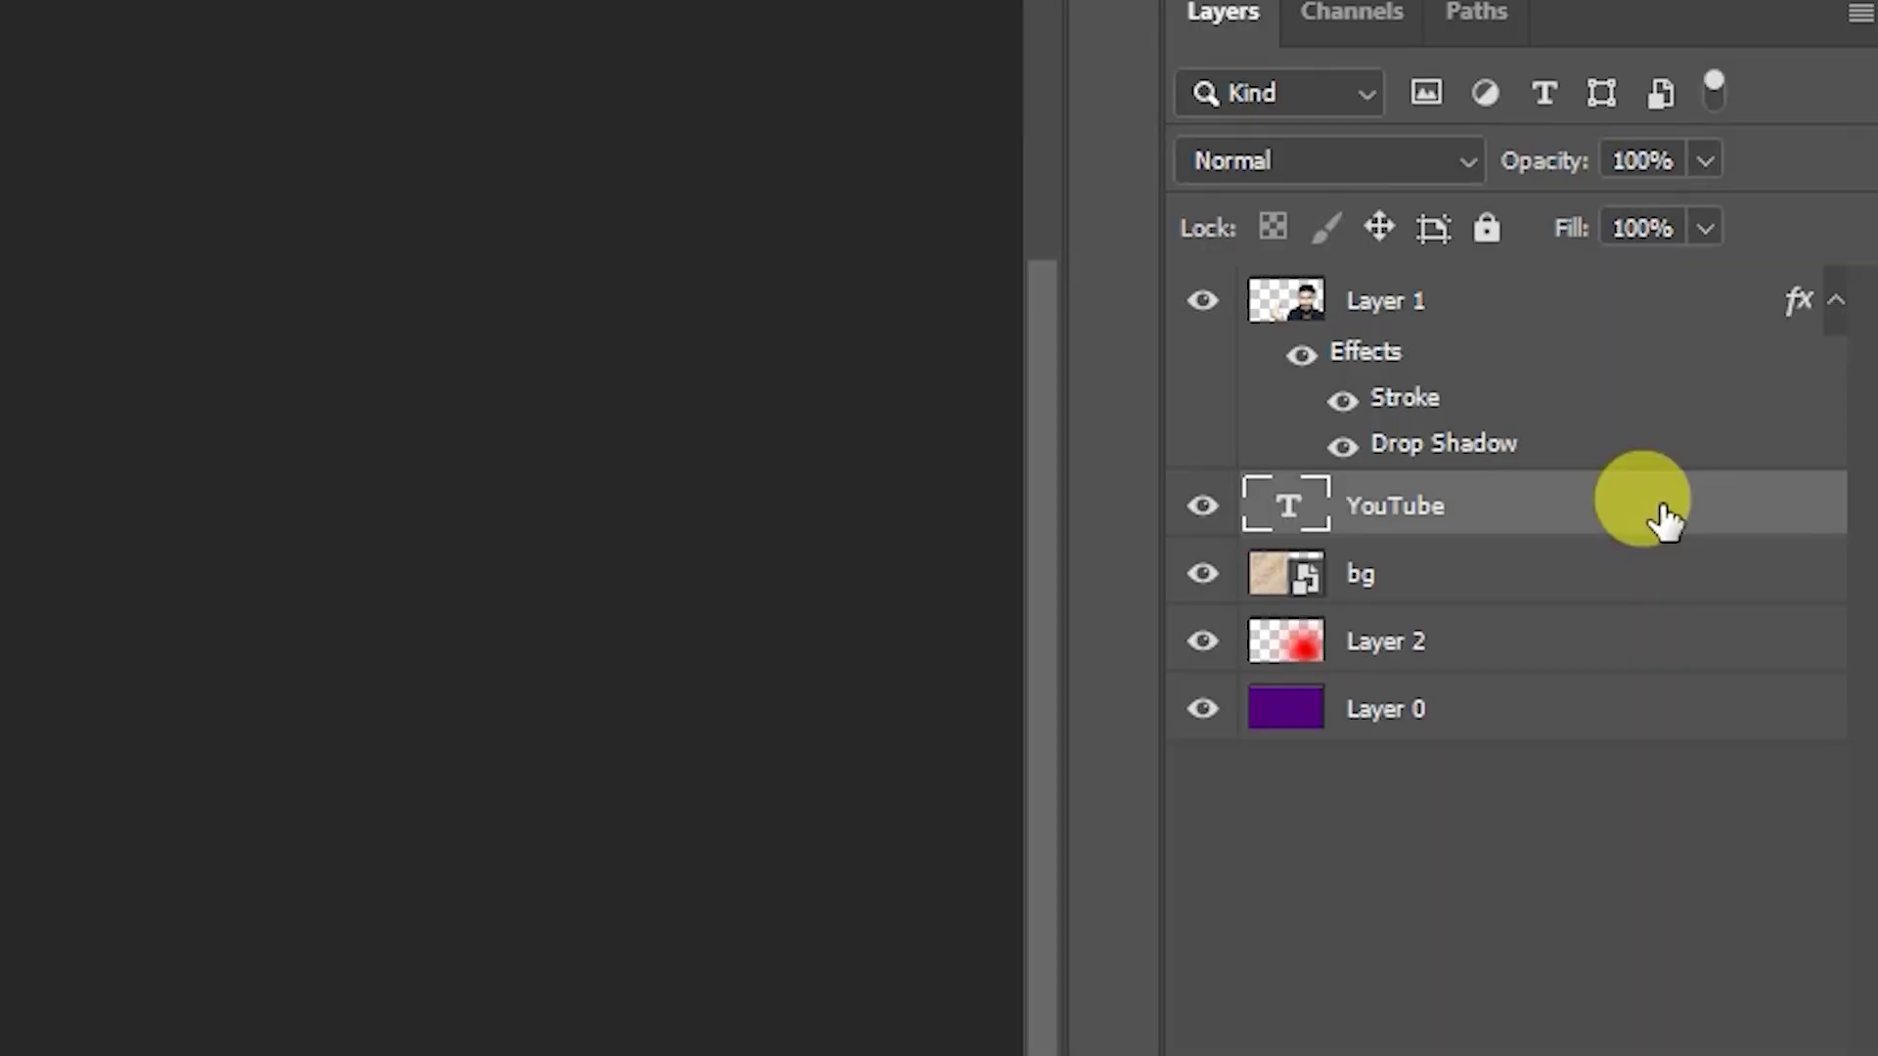
# - Apply Bevel & Emboss to the YouTube text with Outer Bevel, Smooth technique, 650% depth, 2 px size and 45% shadow opacity
pyautogui.doubleClick(1661, 511)
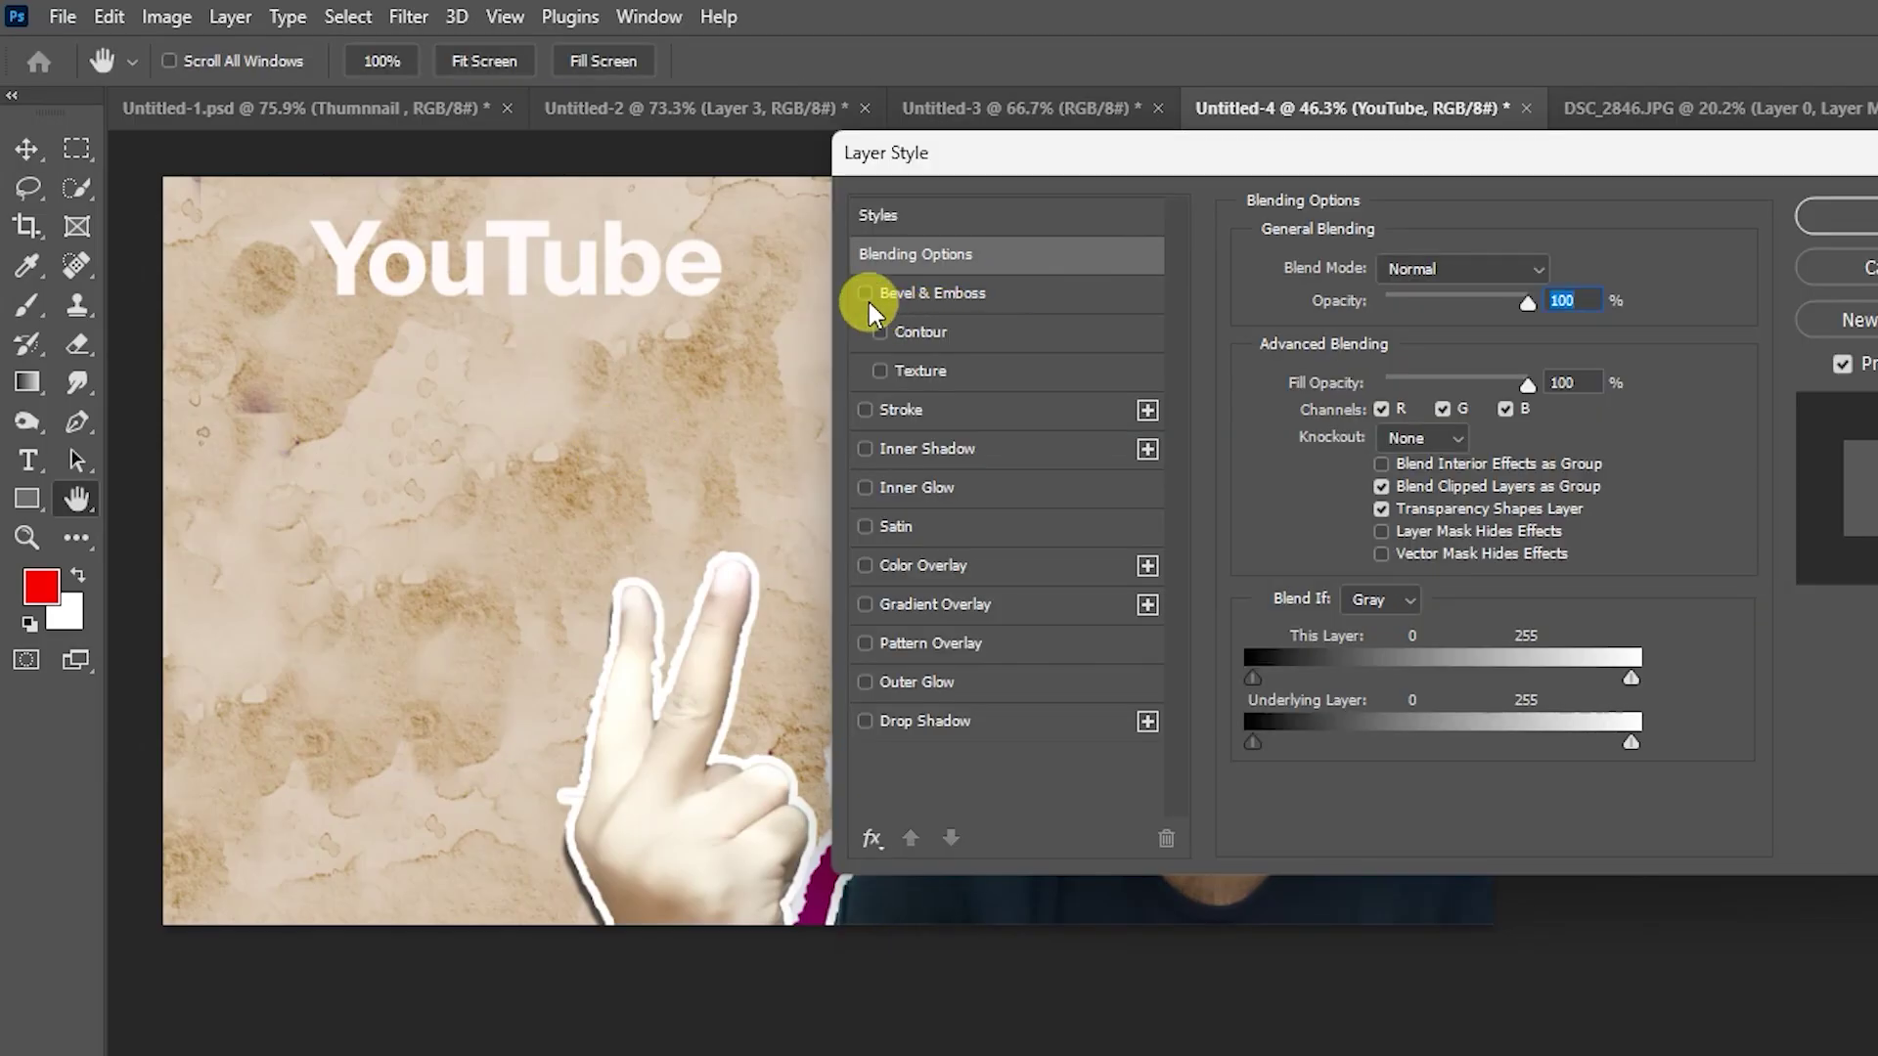
pyautogui.click(1433, 269)
pyautogui.click(1455, 296)
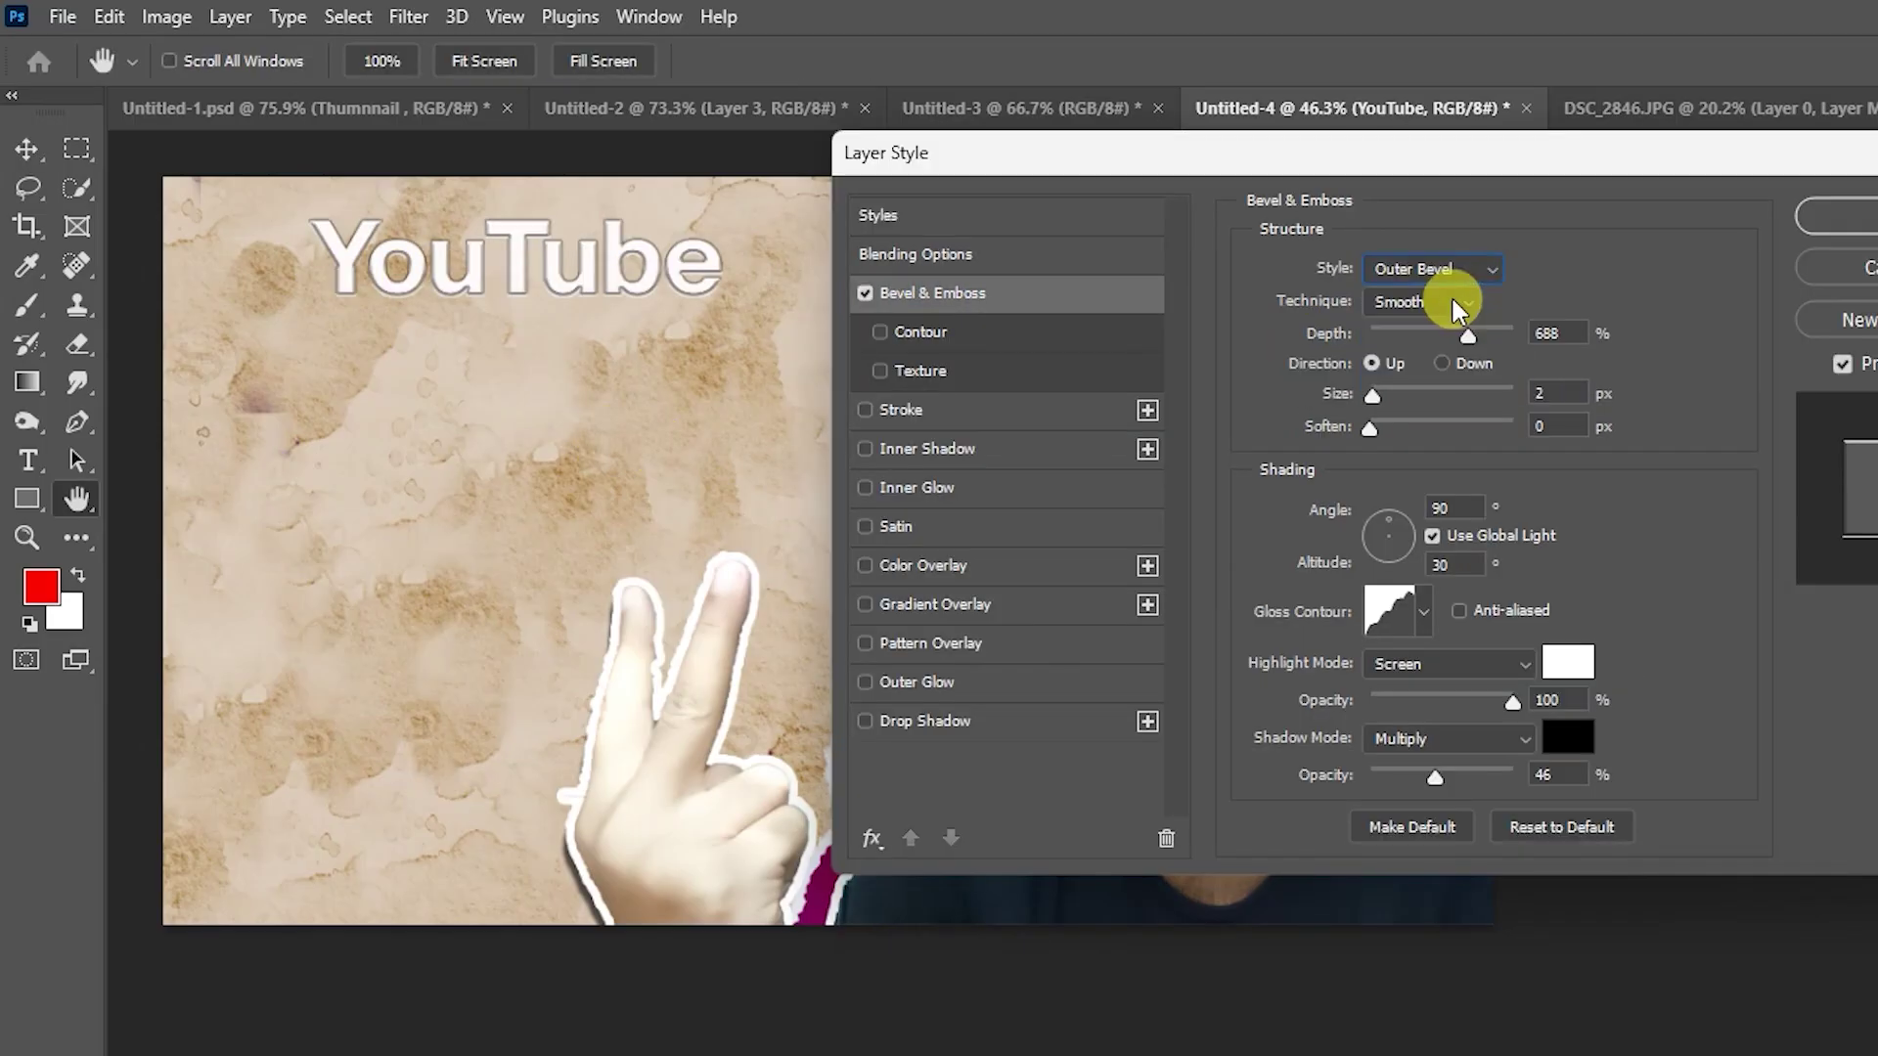
pyautogui.moveTo(1559, 333); pyautogui.dragTo(1519, 323)
pyautogui.write('650')
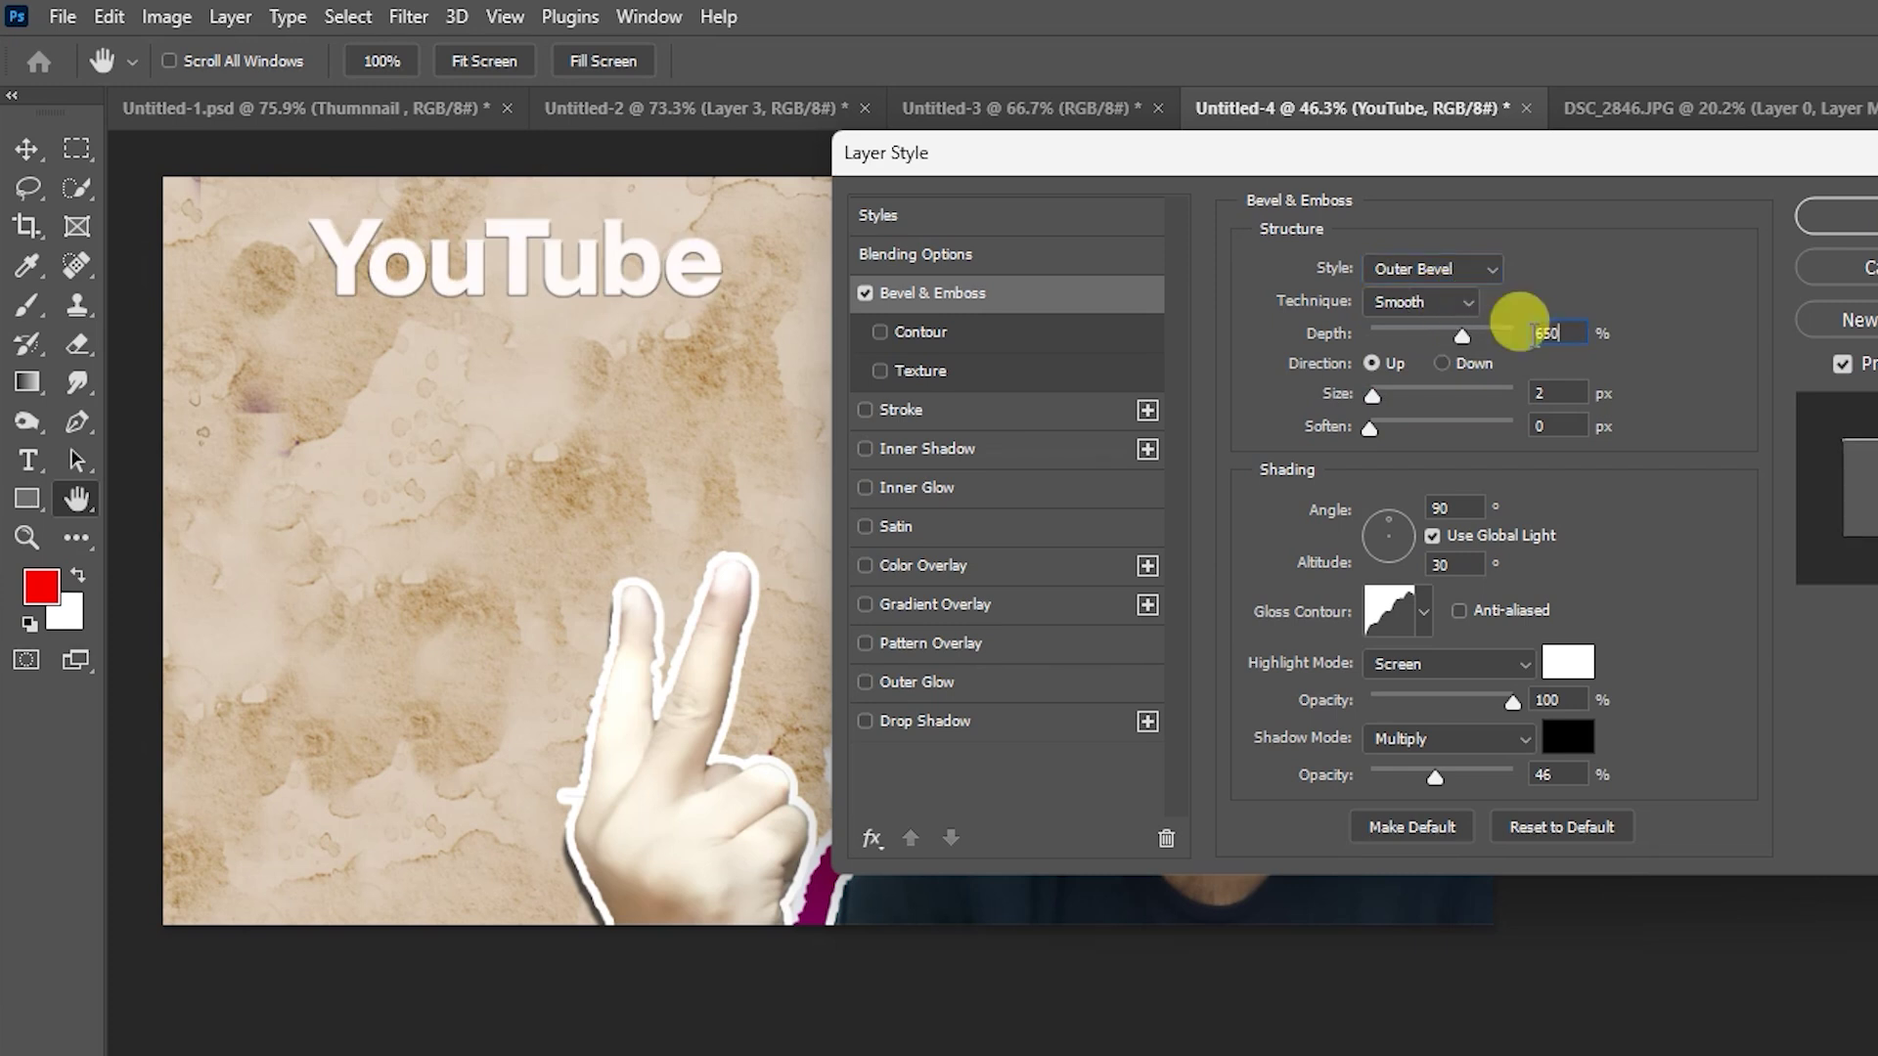
pyautogui.click(1416, 624)
pyautogui.doubleClick(1426, 732)
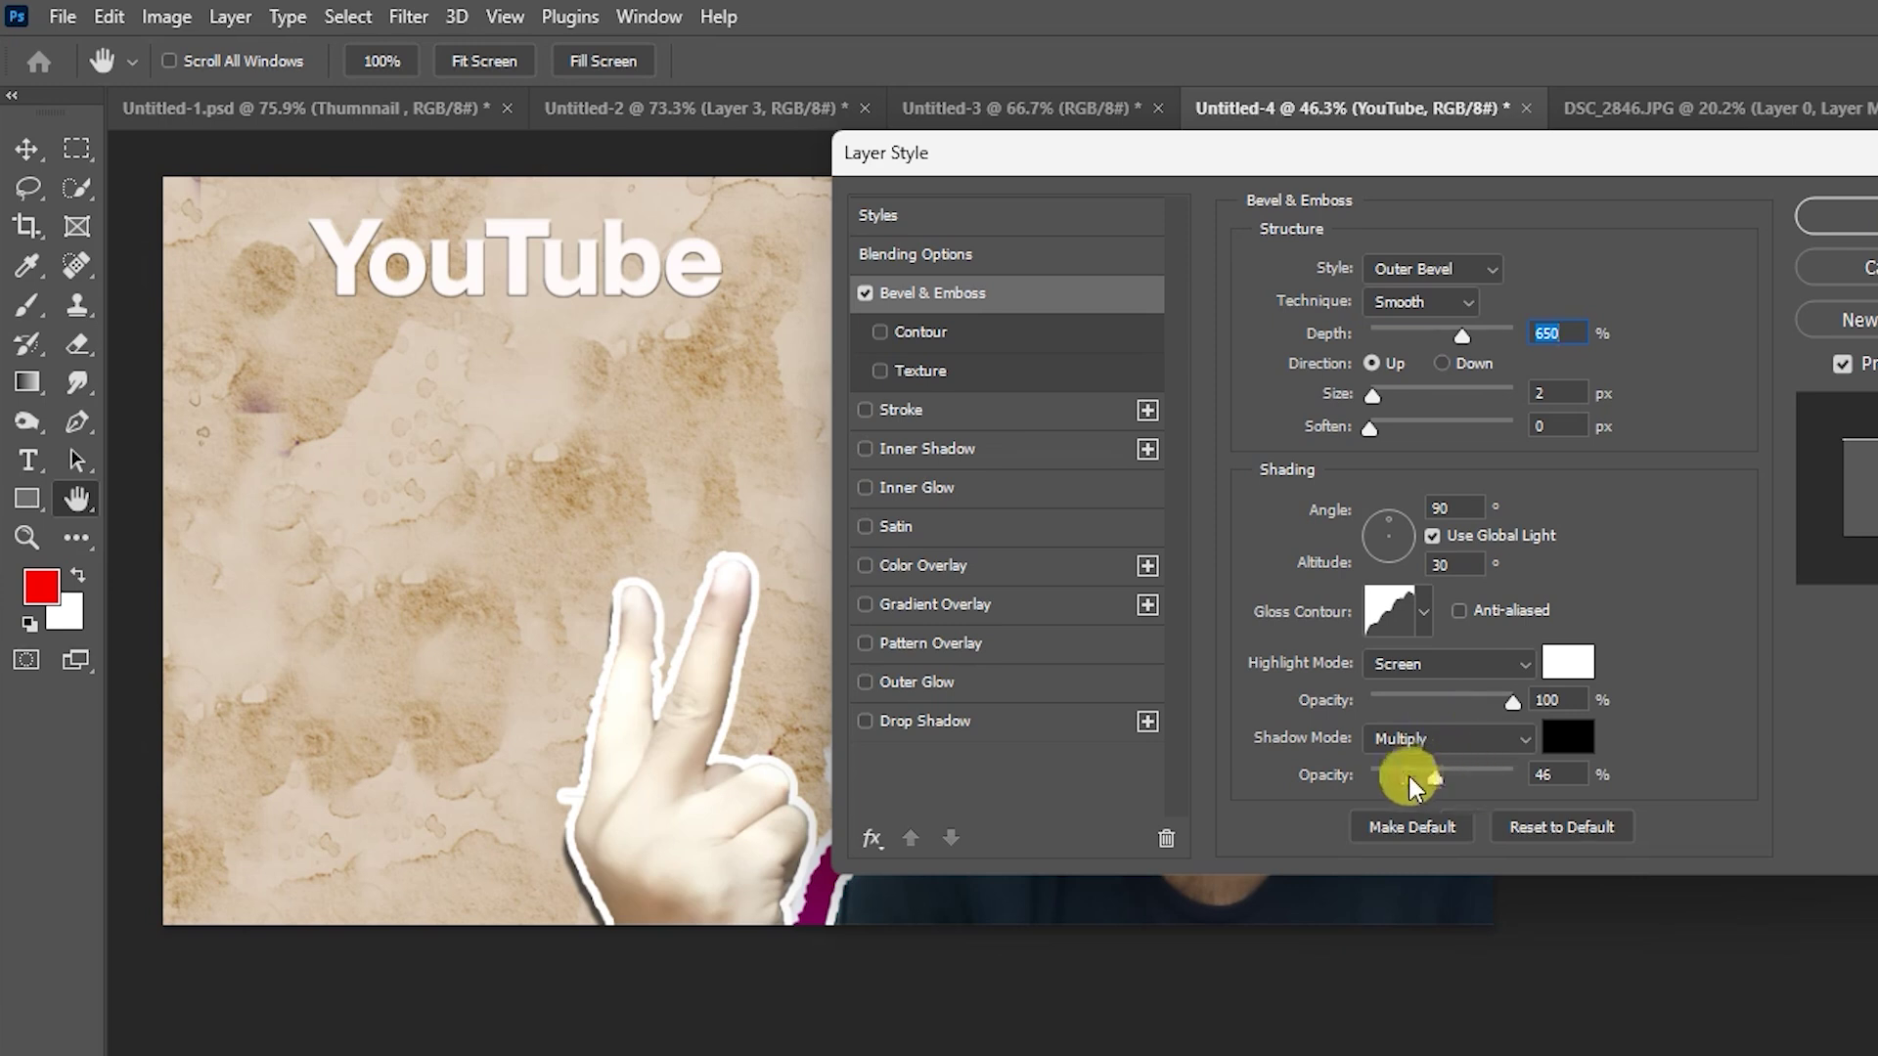
pyautogui.doubleClick(1555, 776)
pyautogui.write('45')
pyautogui.press('Tab')
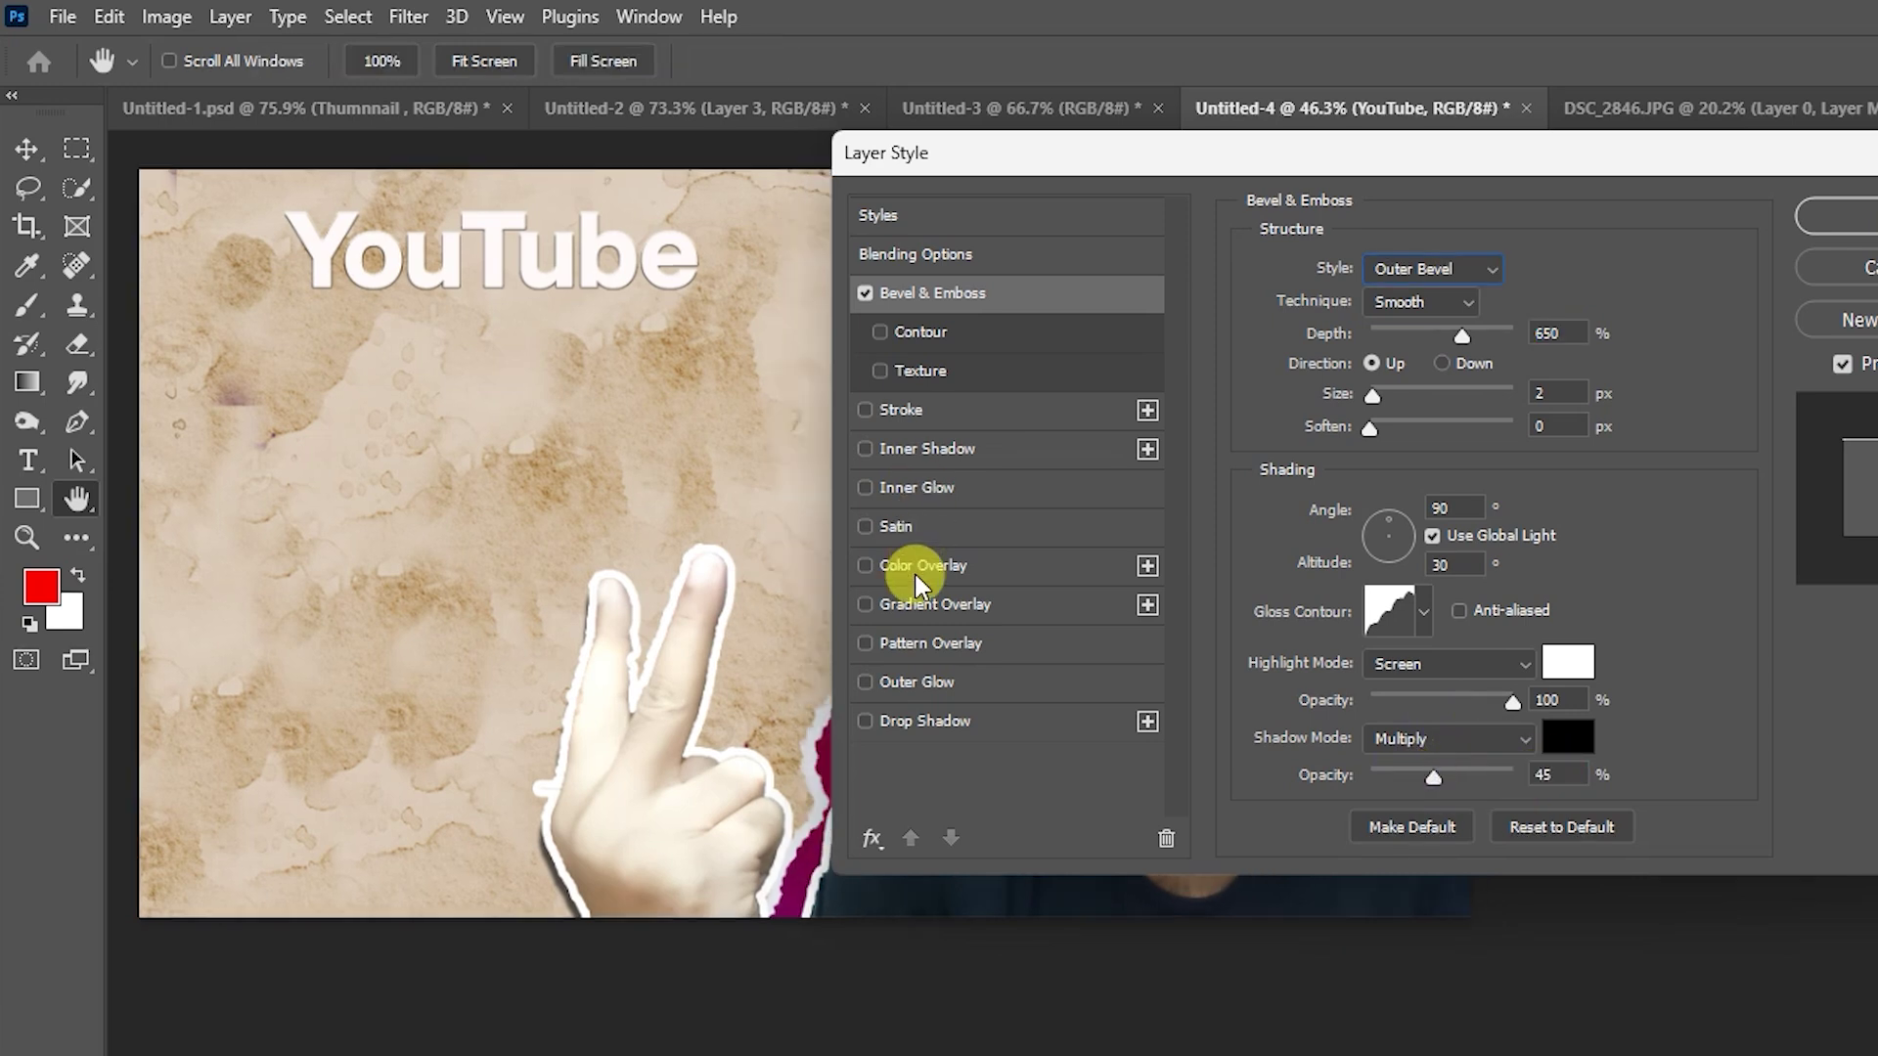
# - Add a linear gradient overlay to the YouTube text with white, near-black and white color stops, 40% opacity, -90° angle and 114% scale
pyautogui.click(906, 602)
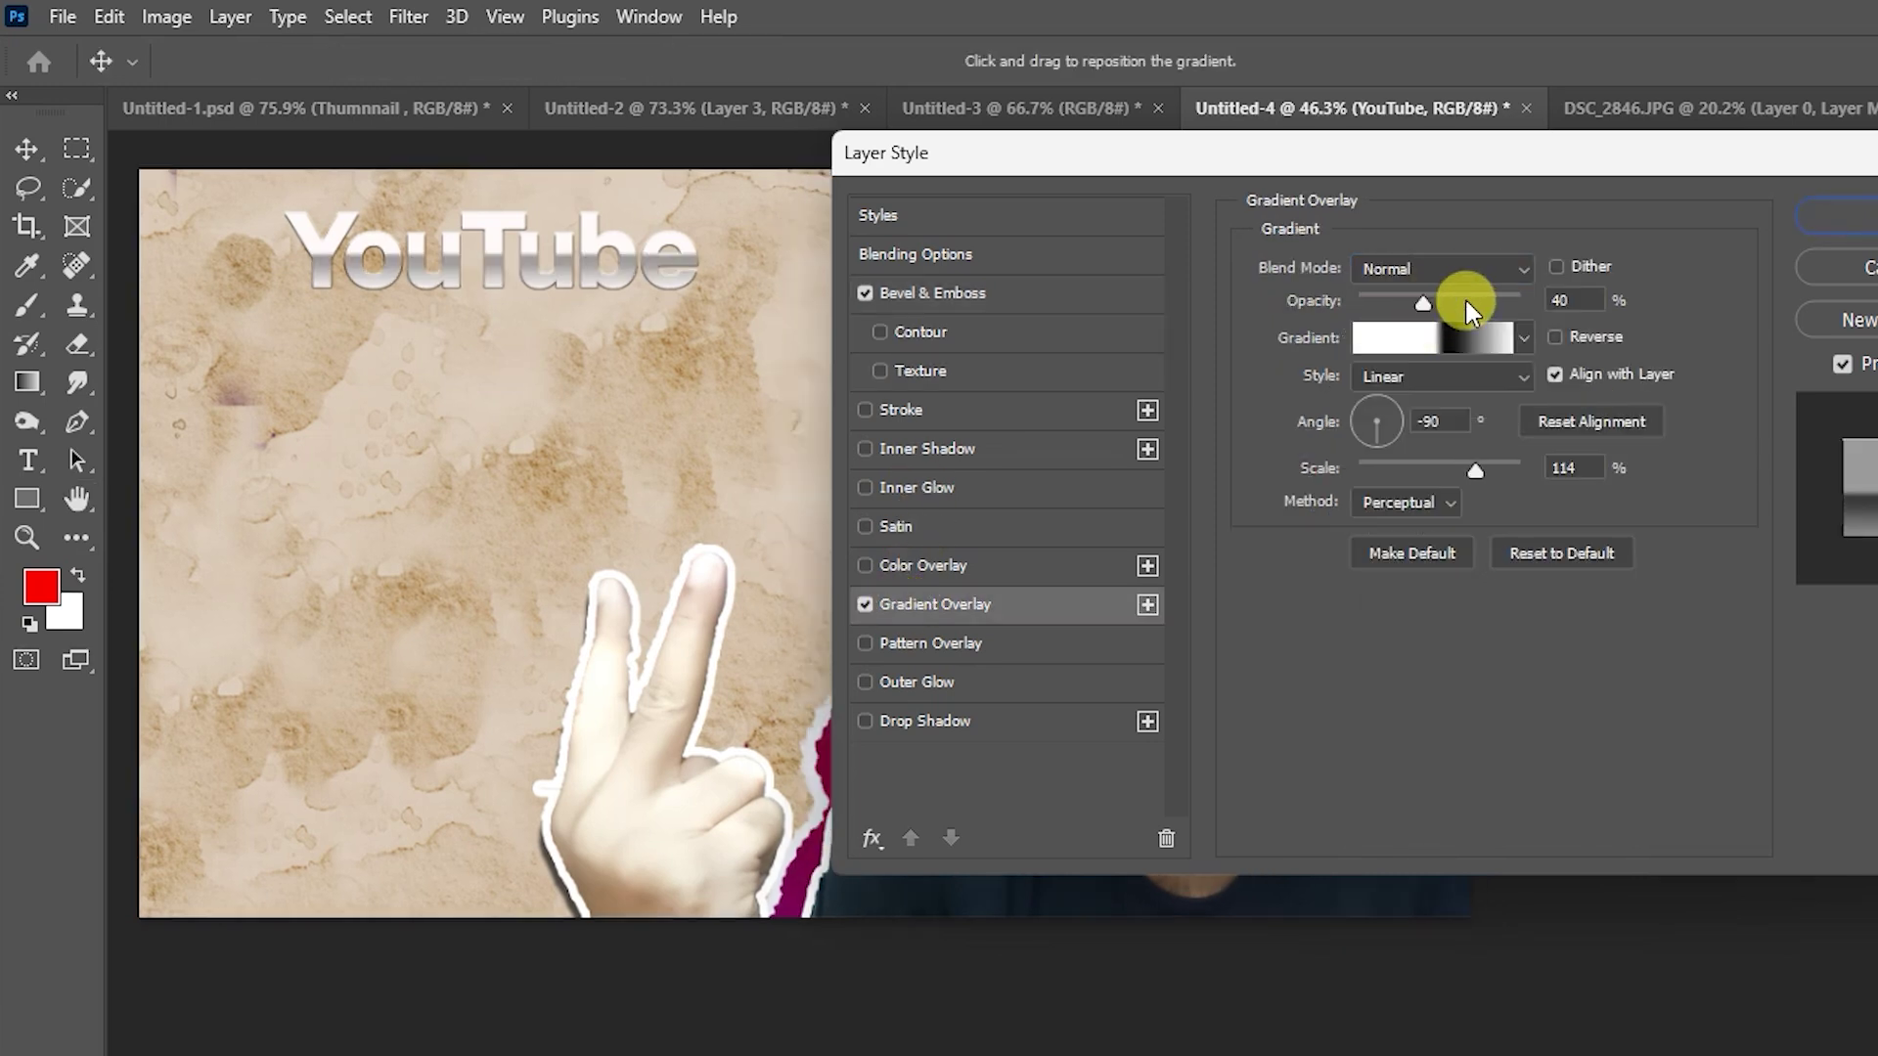
pyautogui.click(1441, 350)
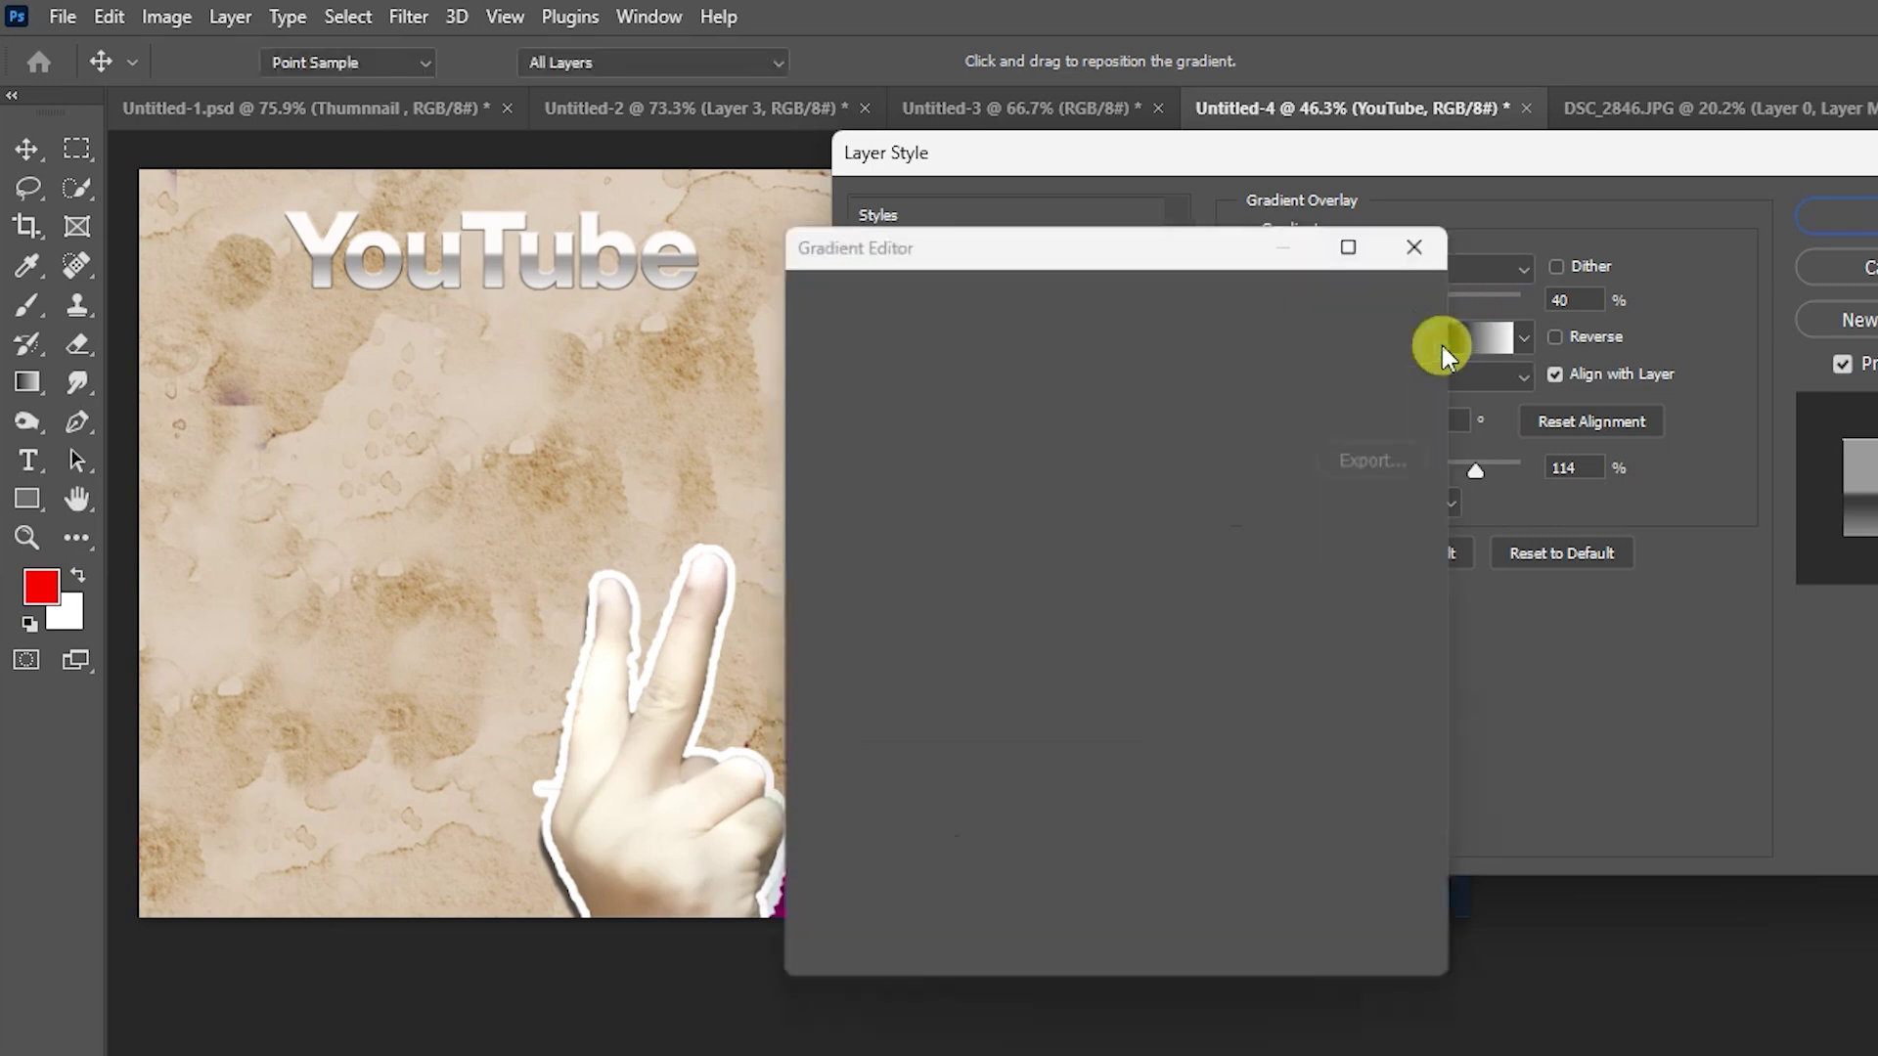
pyautogui.click(1169, 788)
pyautogui.doubleClick(1169, 785)
pyautogui.click(376, 759)
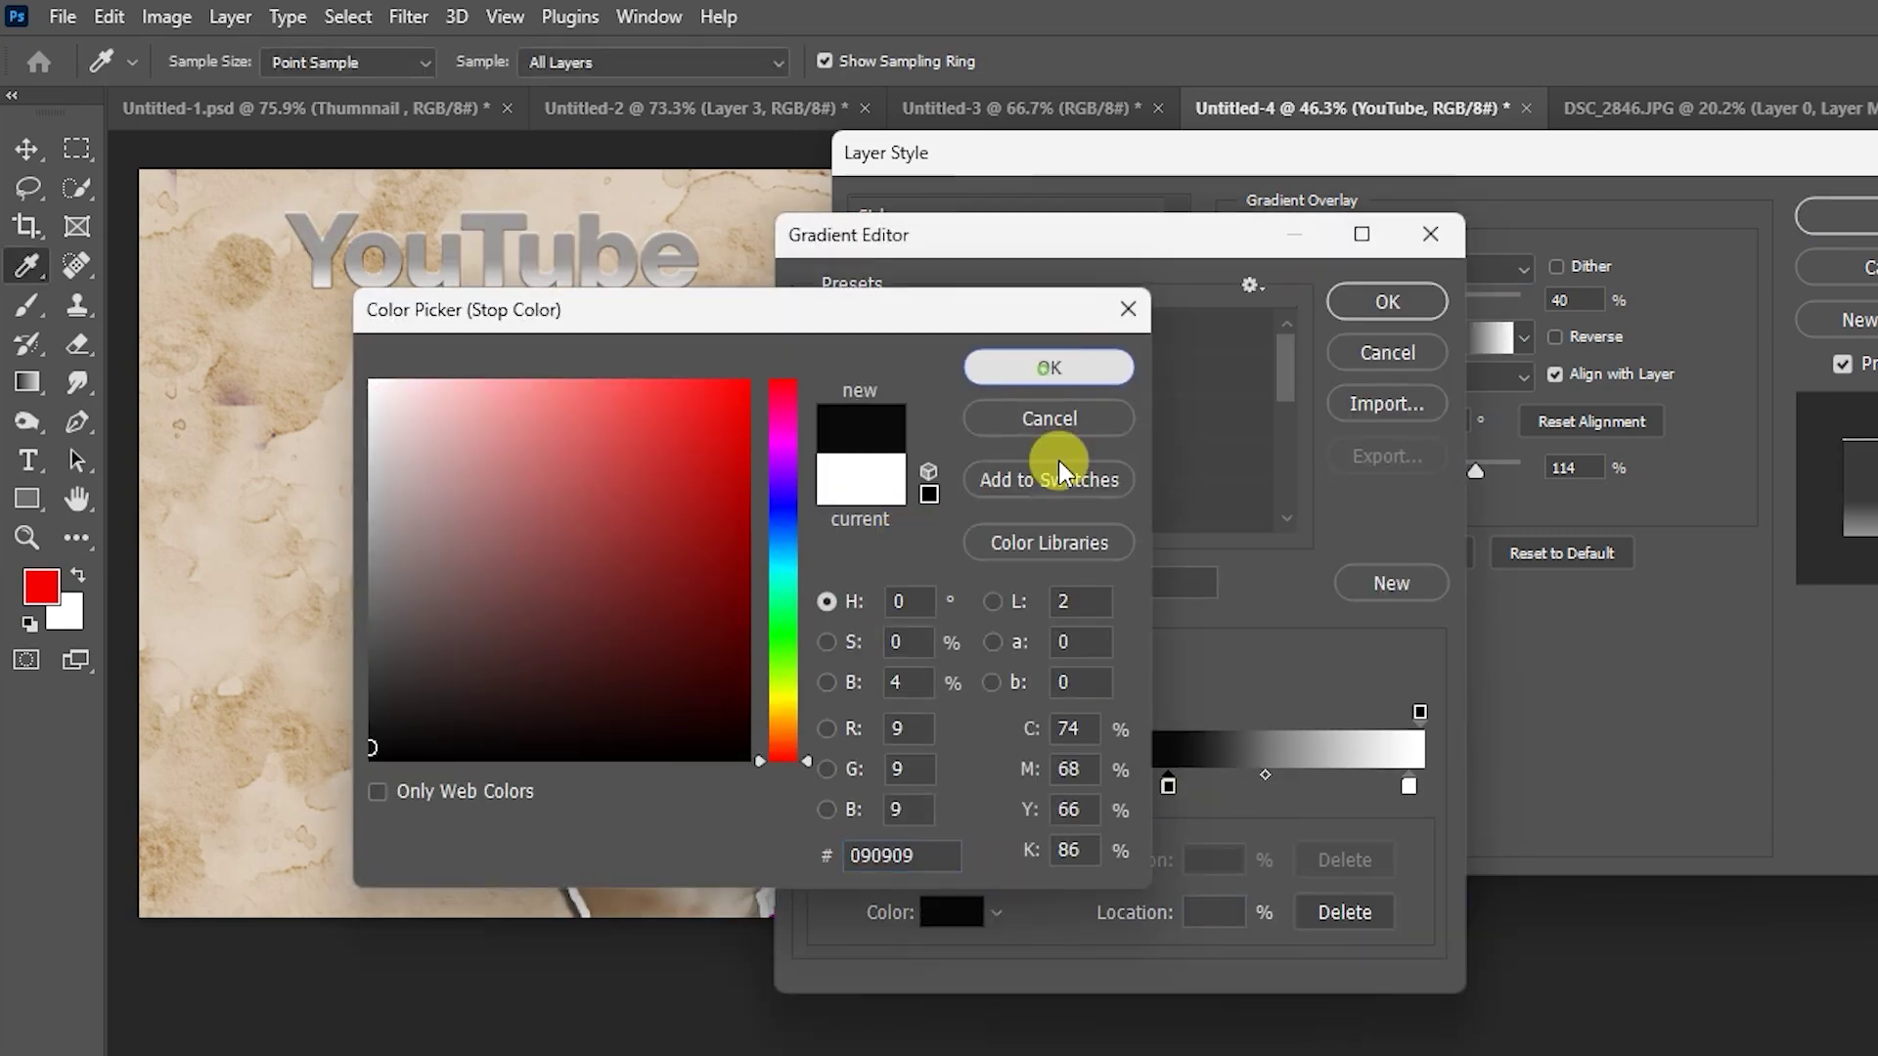
pyautogui.click(1043, 371)
pyautogui.click(952, 912)
pyautogui.click(482, 390)
pyautogui.click(1047, 364)
pyautogui.click(1388, 302)
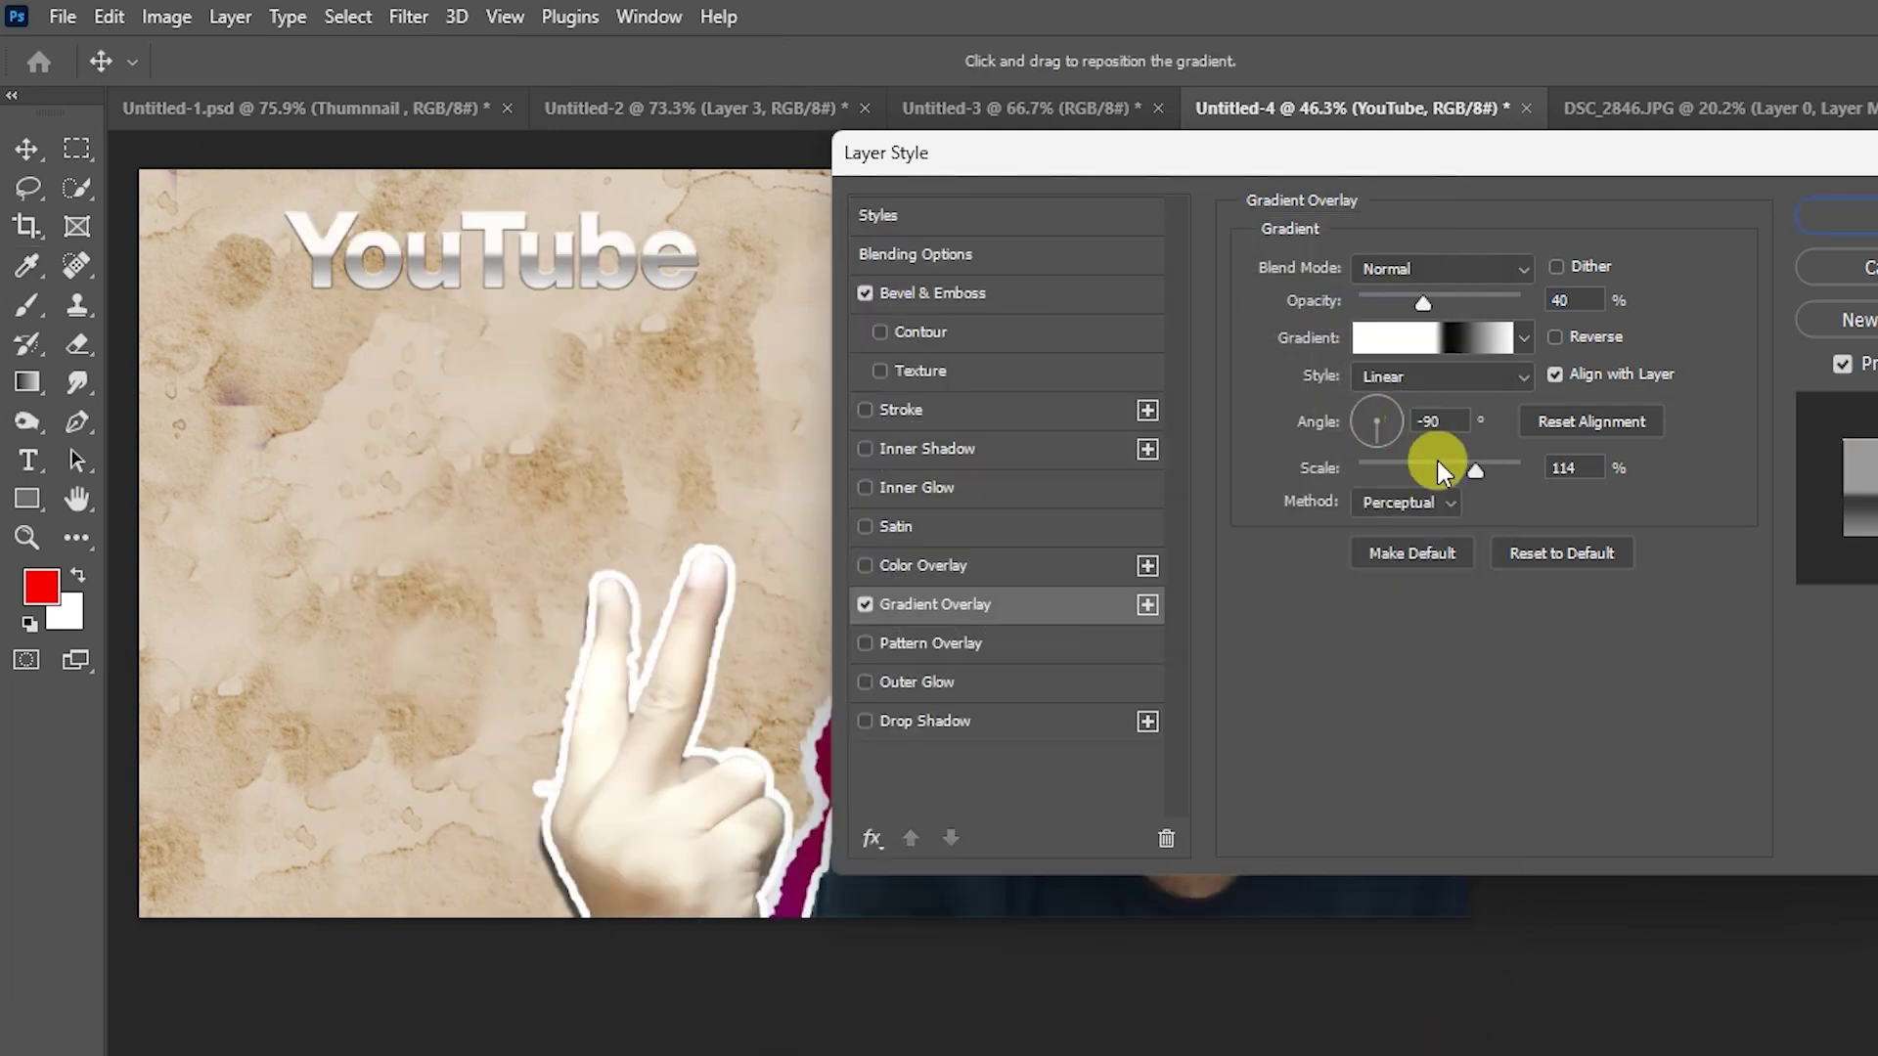
# - Add a drop shadow to the YouTube text with 51% opacity, 100° angle, 0% spread and 15 px size
pyautogui.click(972, 731)
pyautogui.moveTo(1428, 313); pyautogui.dragTo(1434, 315)
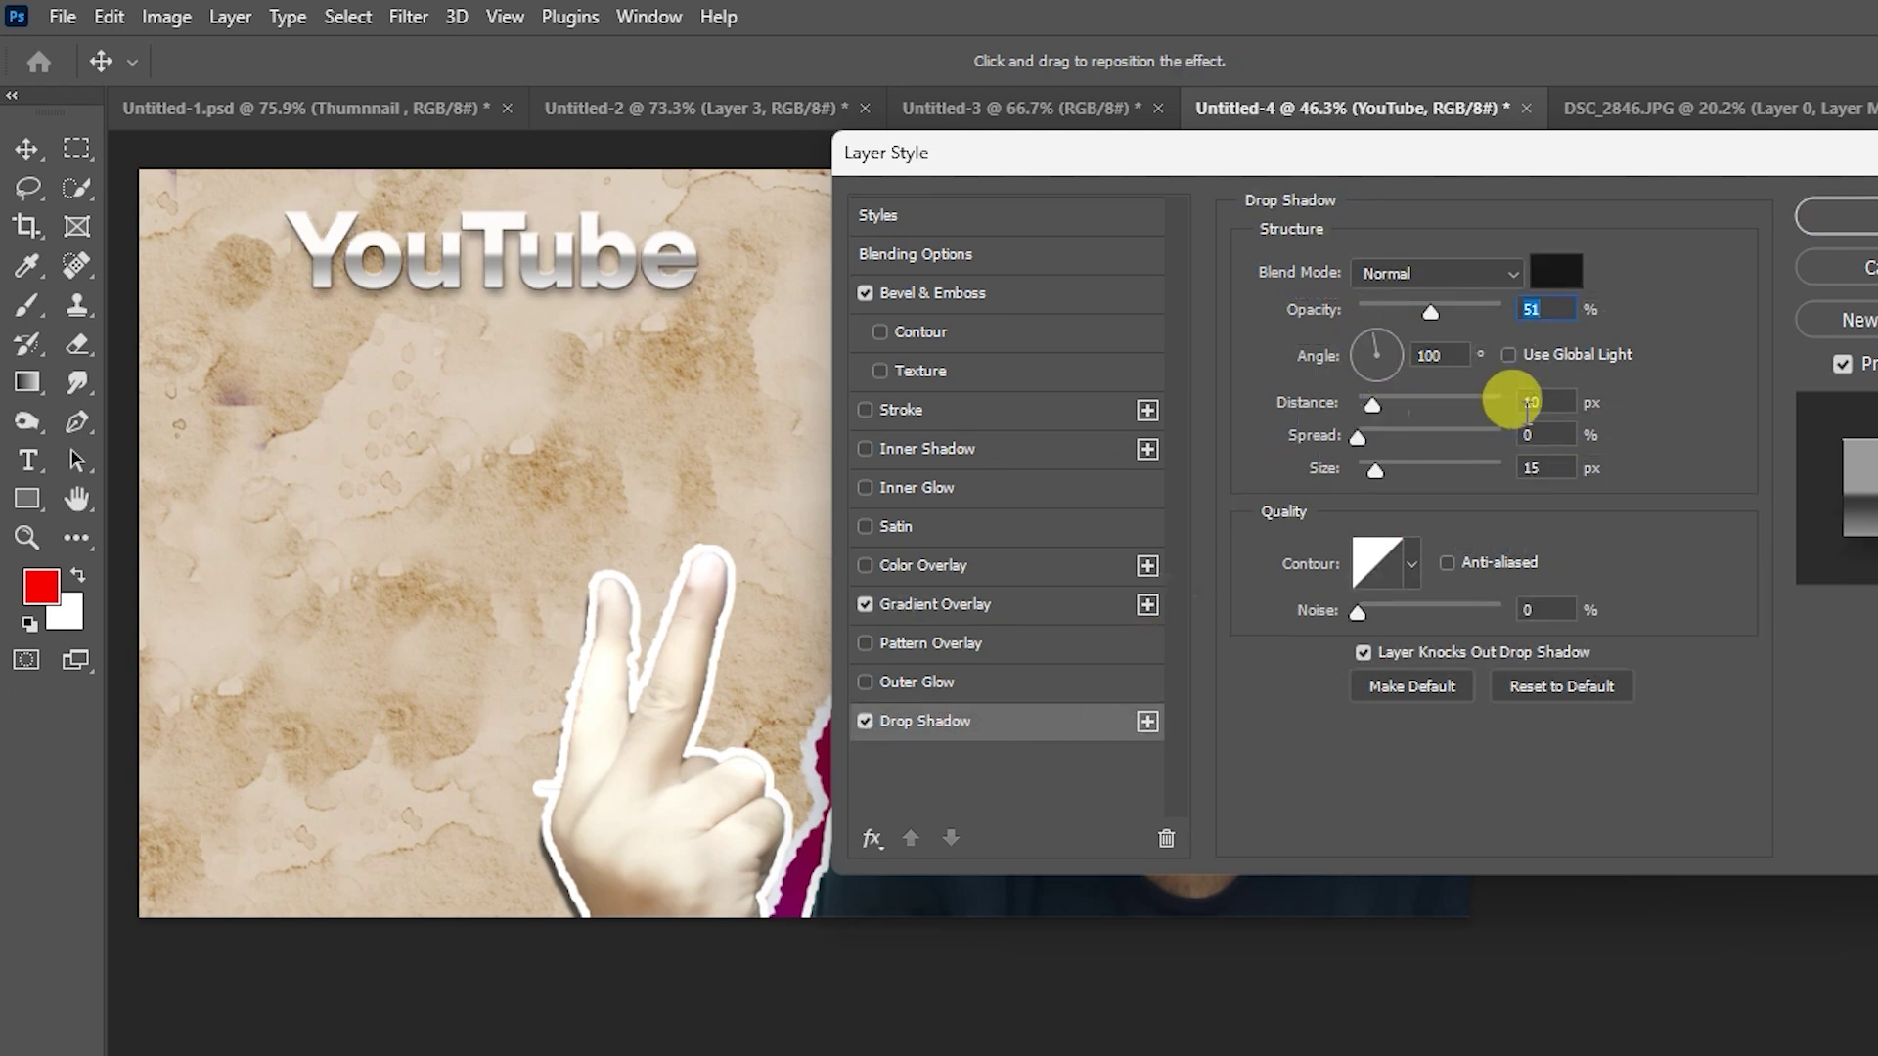
pyautogui.click(1532, 465)
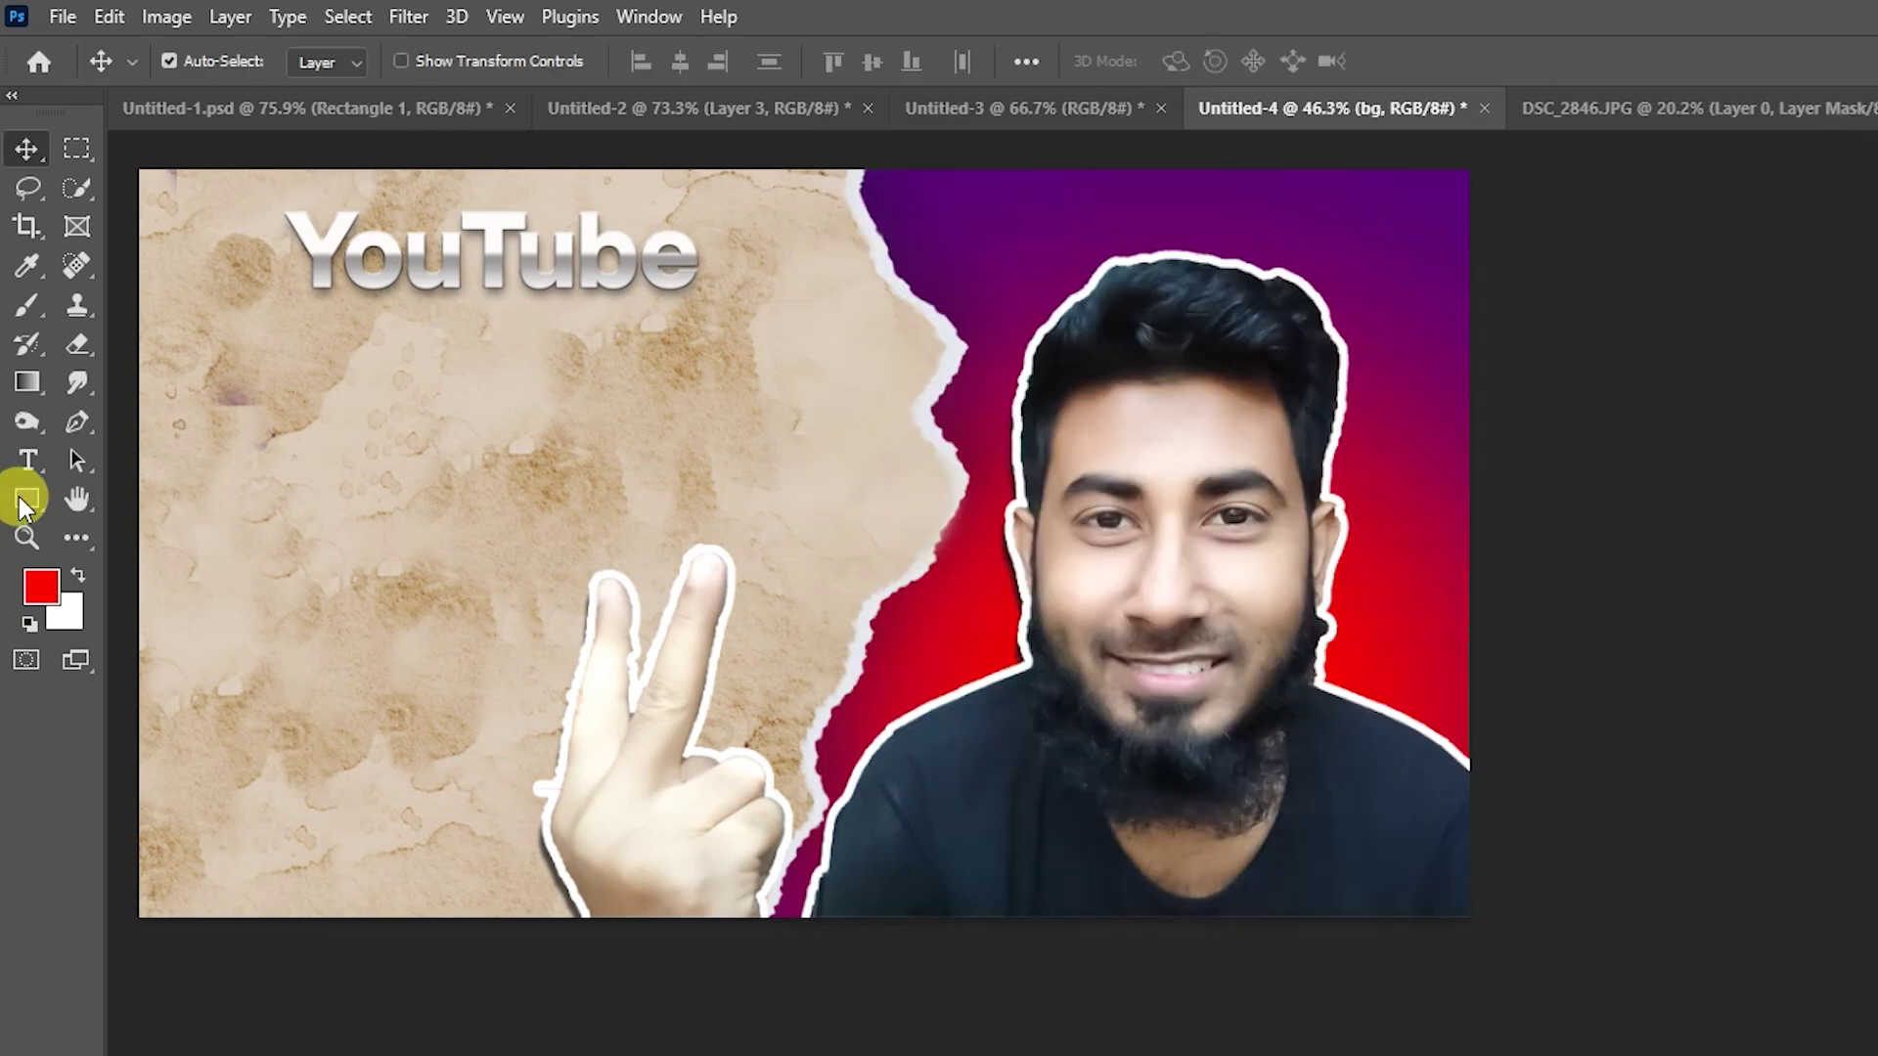
# - Draw a red rounded rectangle behind the YouTube text and apply Bevel & Emboss with Inner Bevel, Smooth technique, 815% depth and 15 px size
pyautogui.click(26, 501)
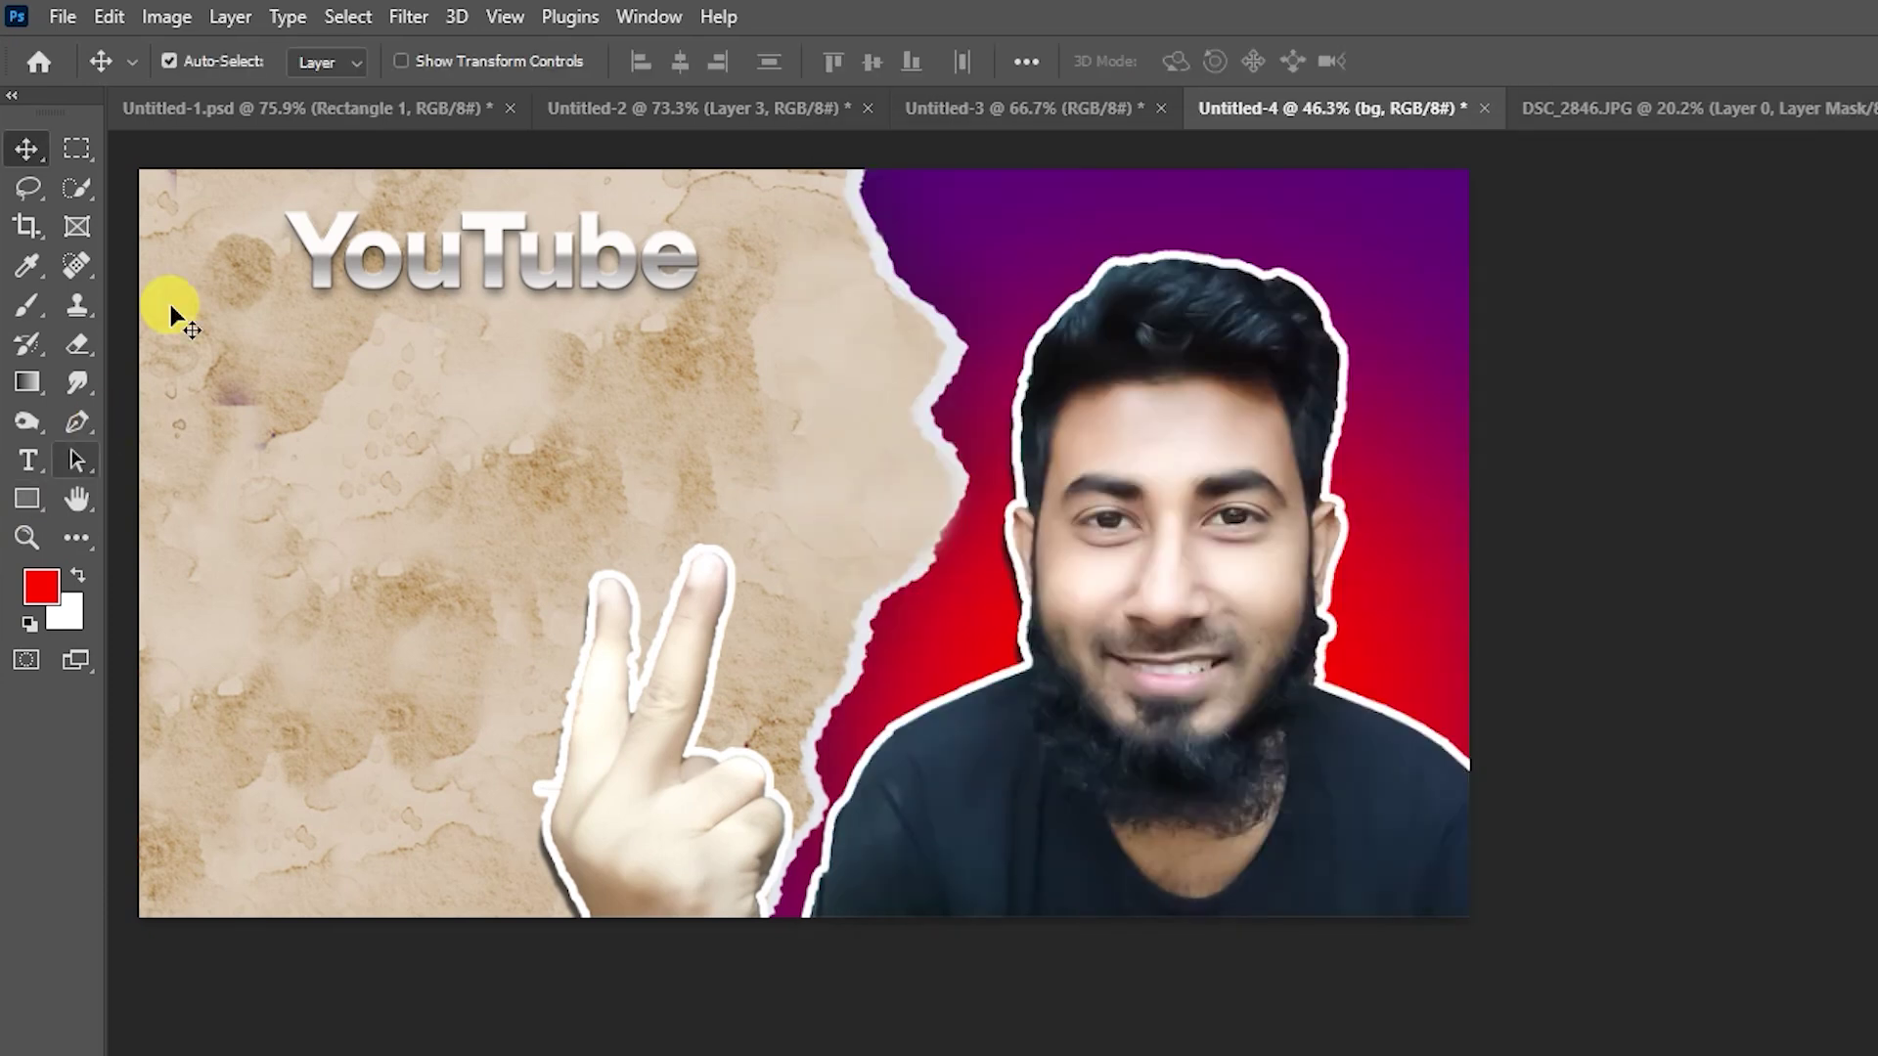
pyautogui.moveTo(242, 193); pyautogui.dragTo(741, 318)
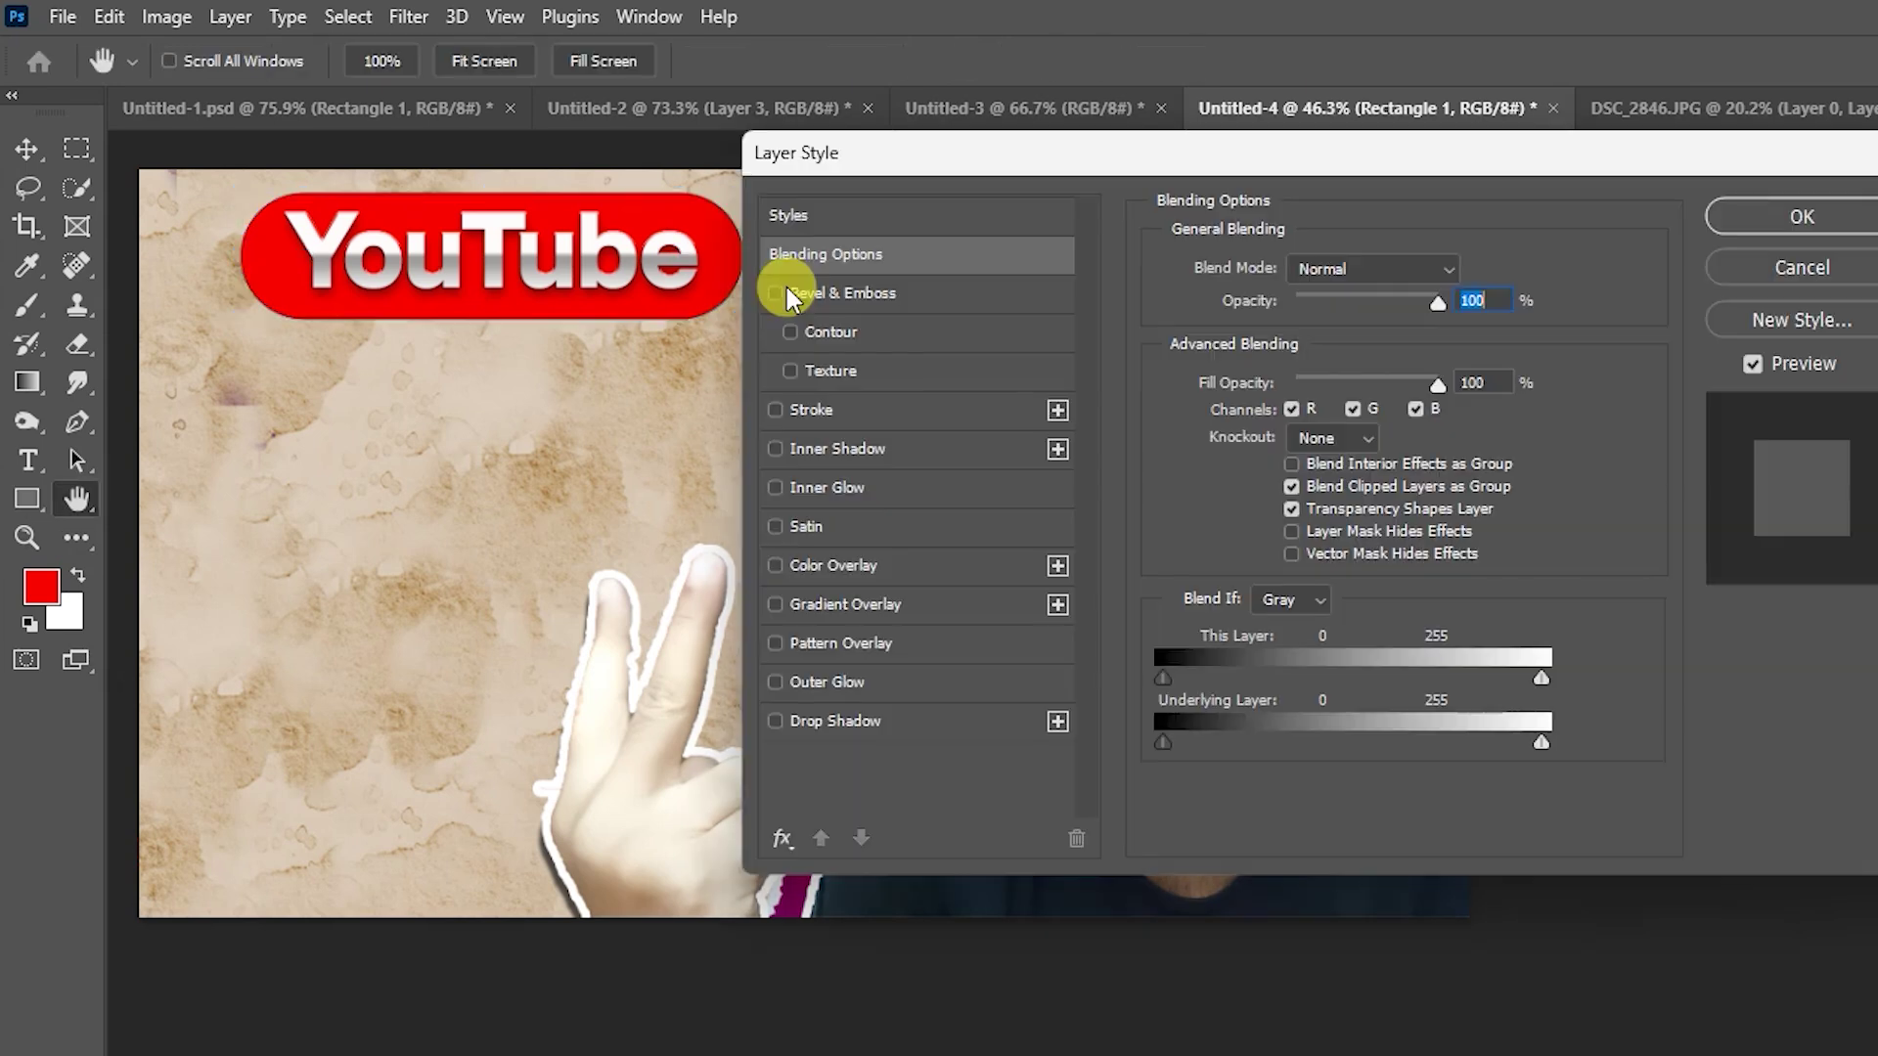
pyautogui.click(779, 293)
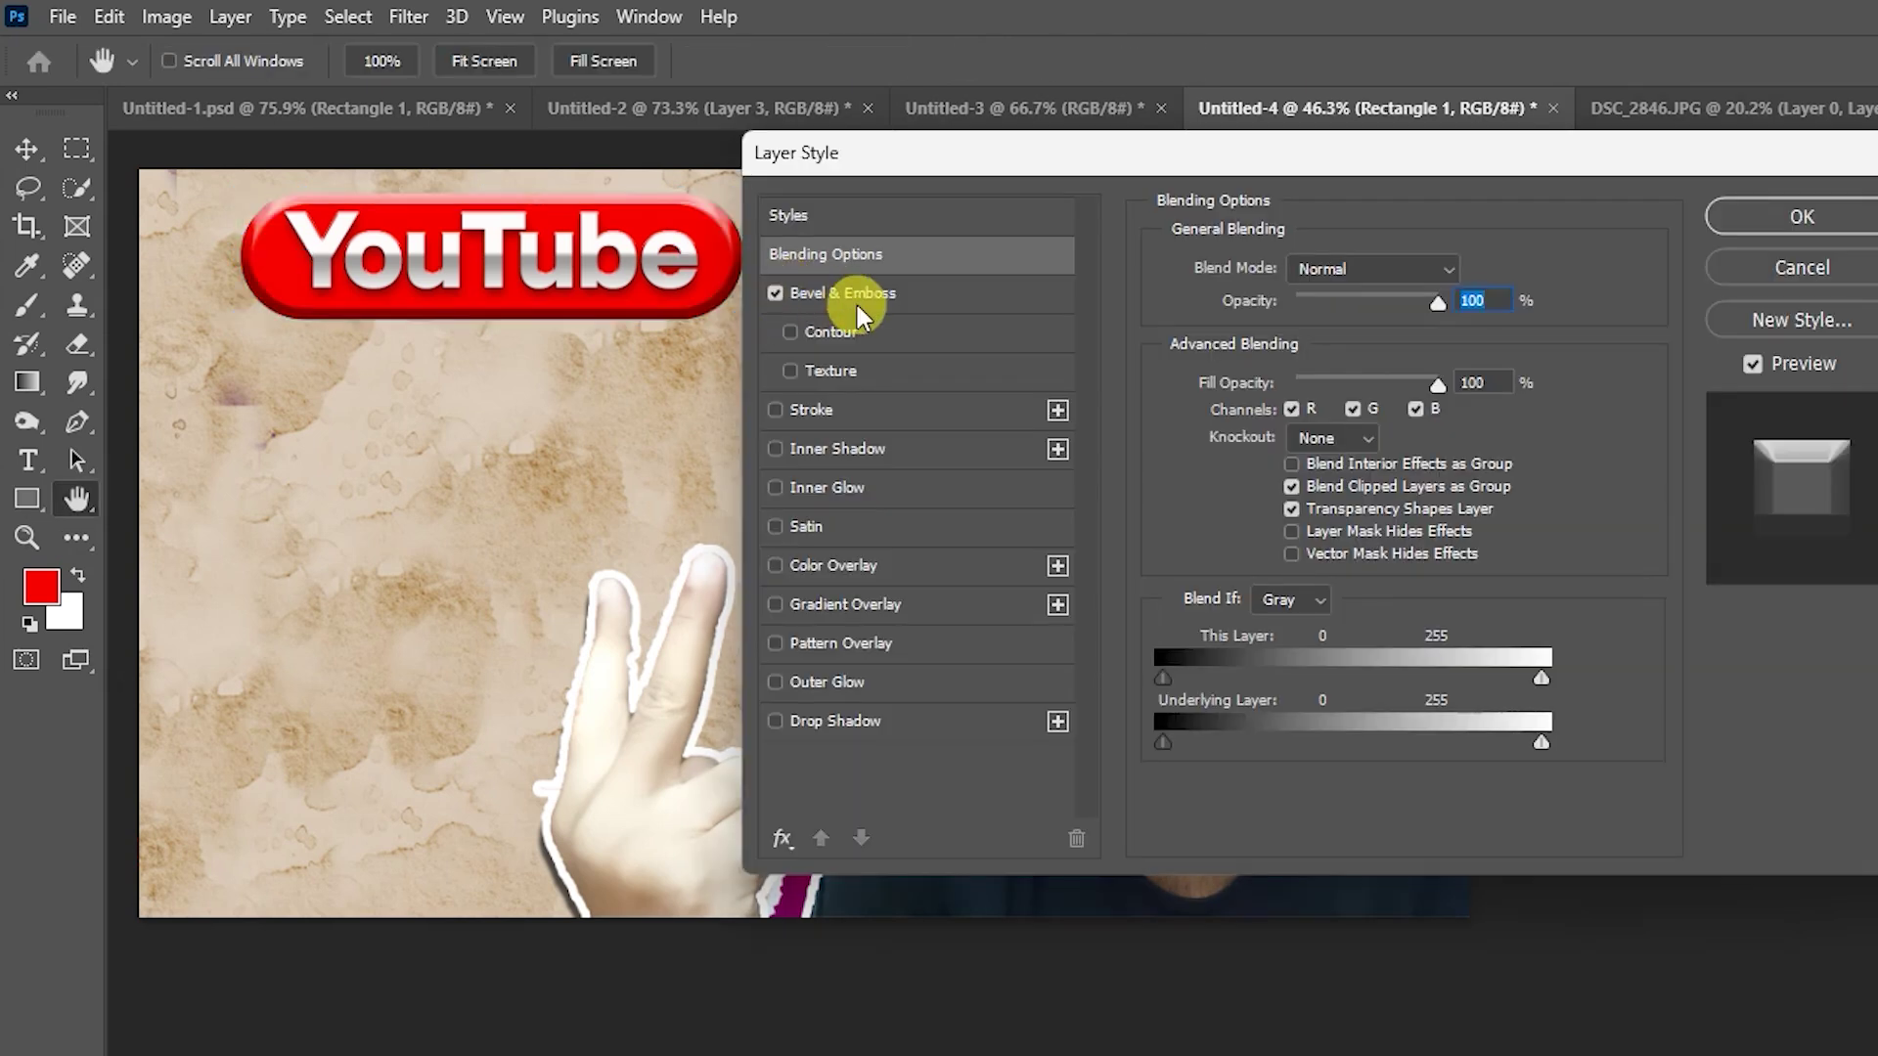
pyautogui.click(1342, 268)
pyautogui.click(1340, 319)
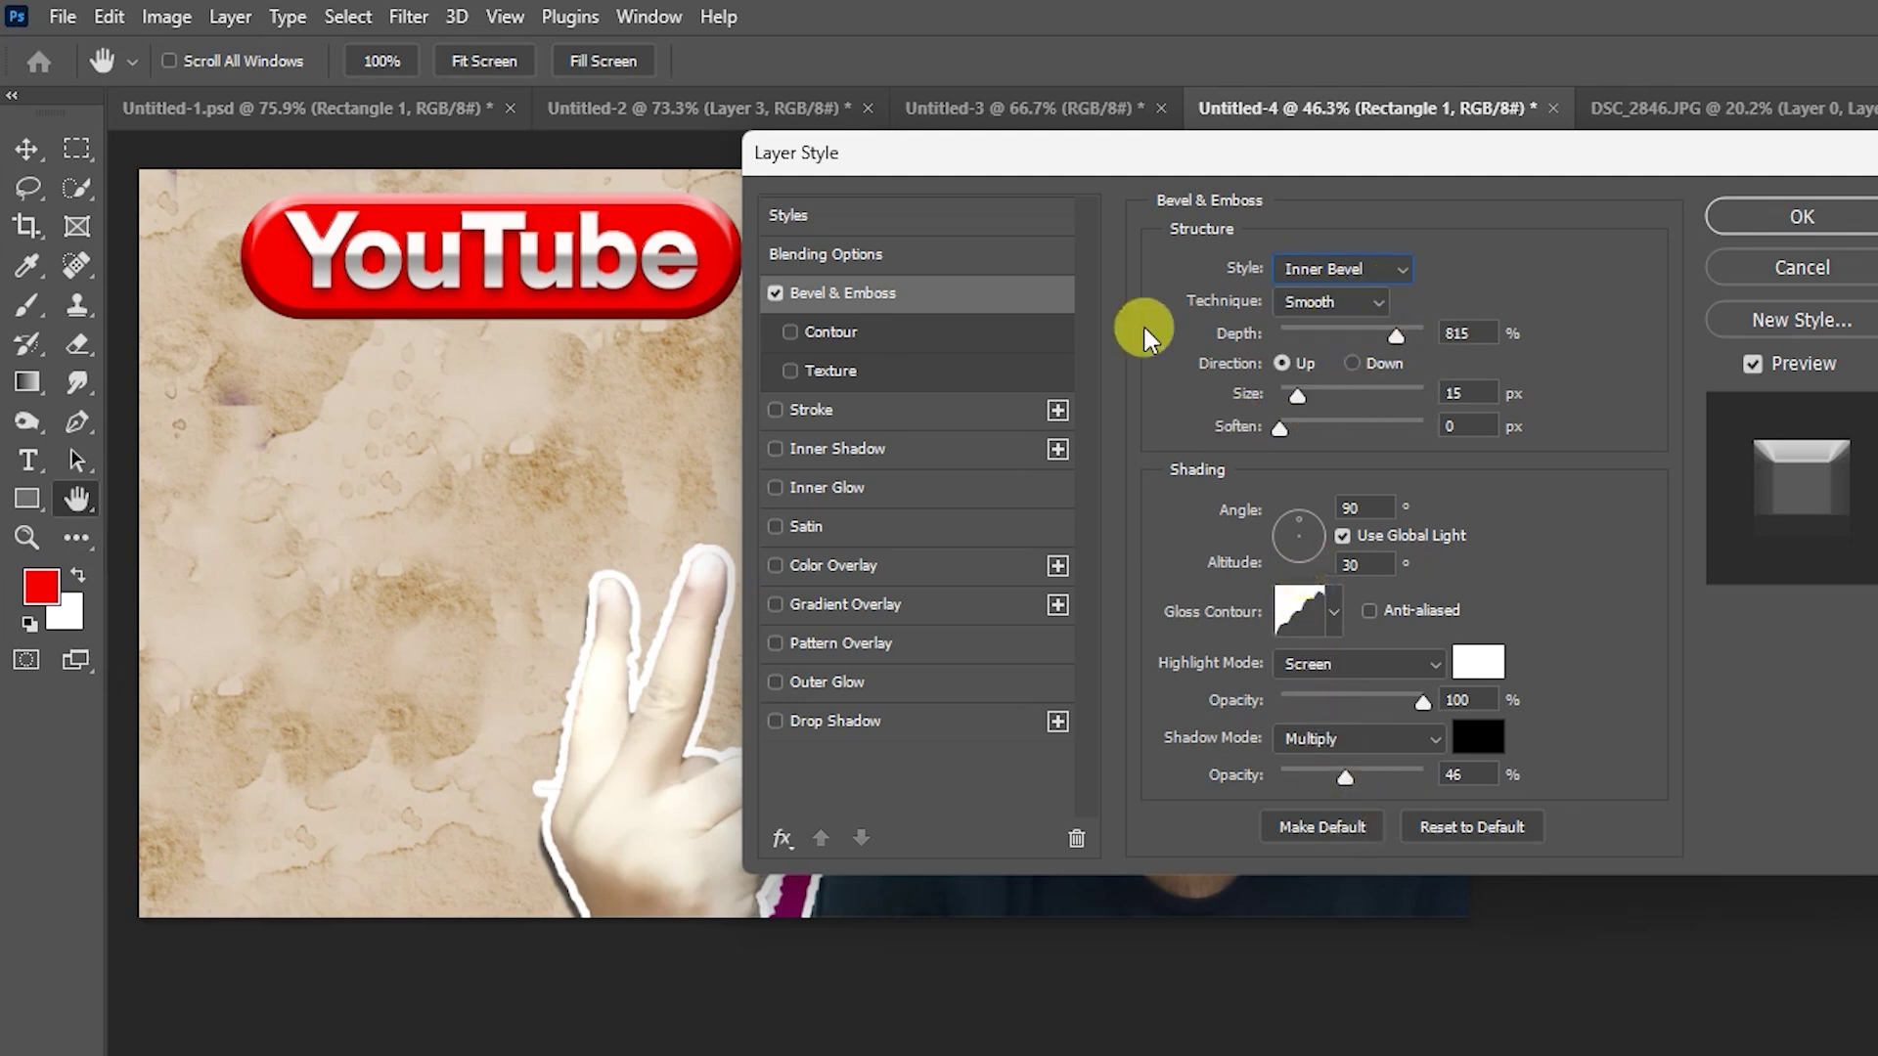
pyautogui.click(1802, 216)
# - Duplicate the YouTube text directly below the red shape and change the copy to read "THUMBNAIL"
pyautogui.press('v')
pyautogui.moveTo(328, 262); pyautogui.dragTo(327, 382)
pyautogui.press('t')
pyautogui.doubleClick(467, 406)
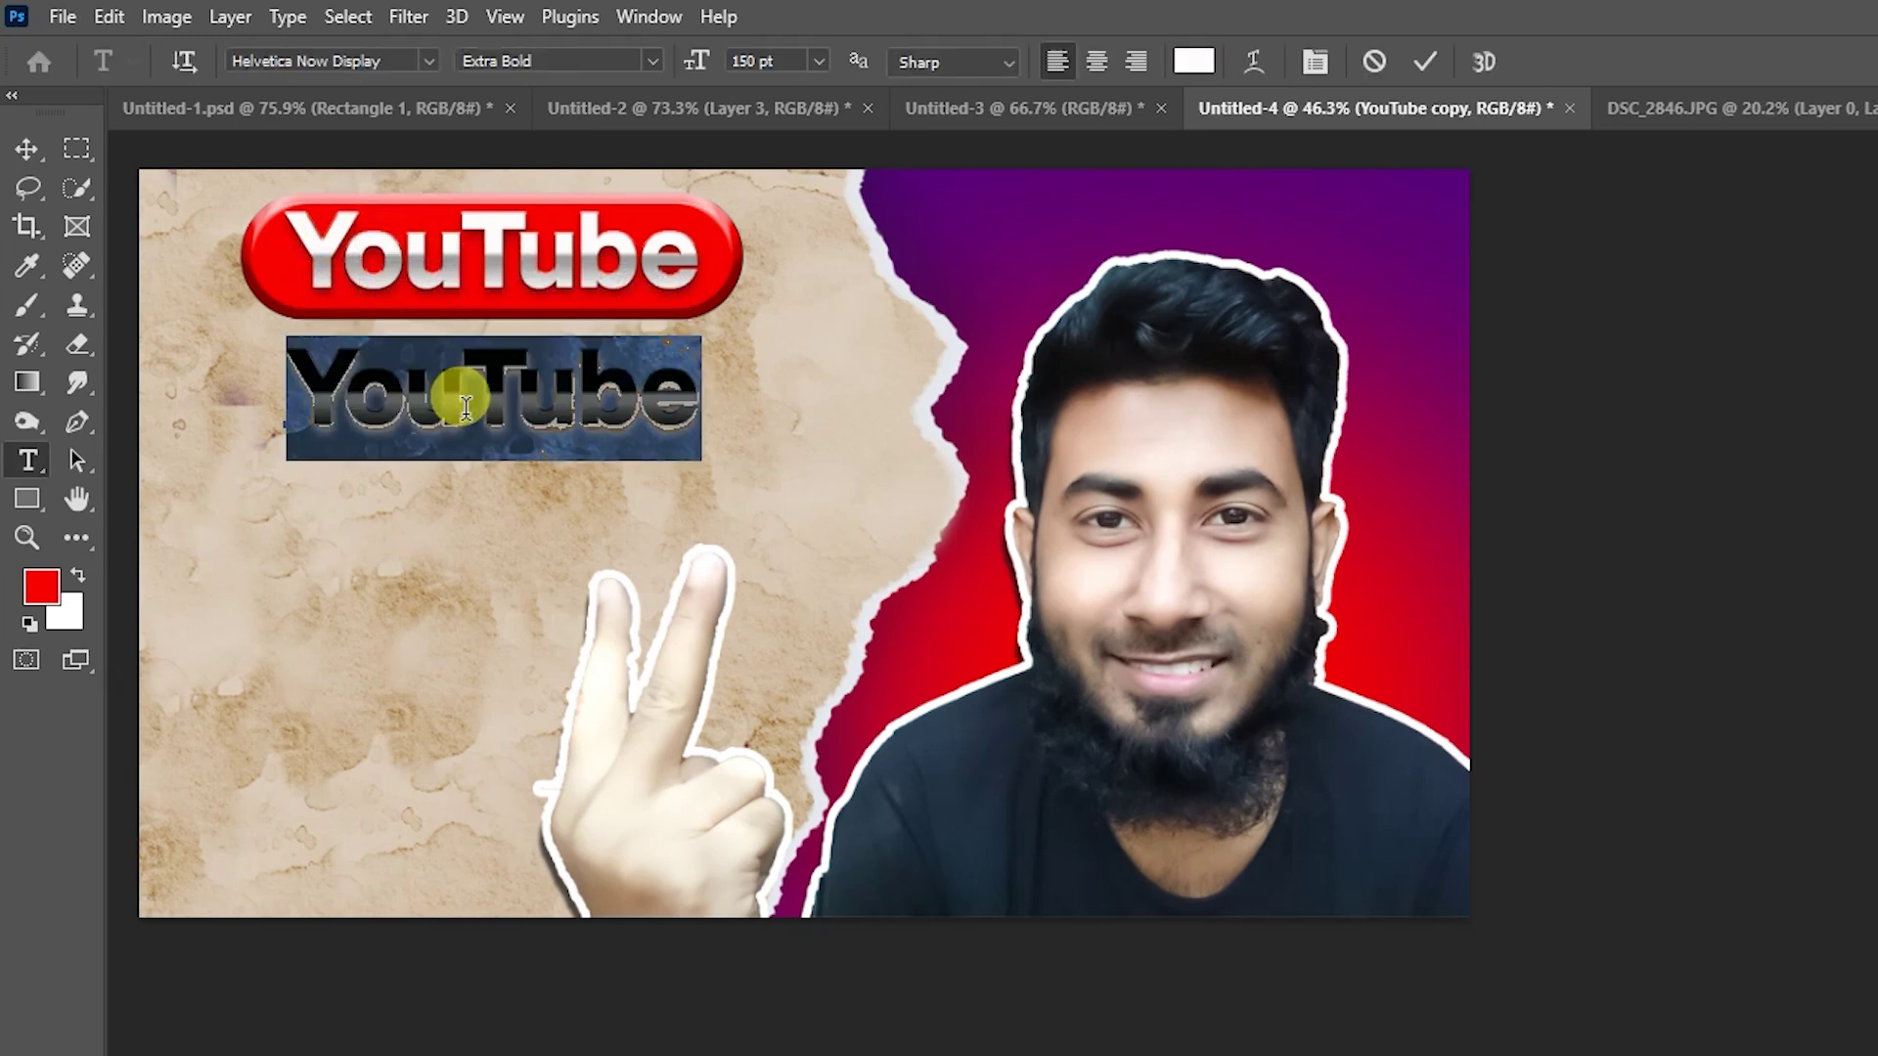
pyautogui.write('THUMBNAIL')
pyautogui.hotkey('ctrl', 'Return')
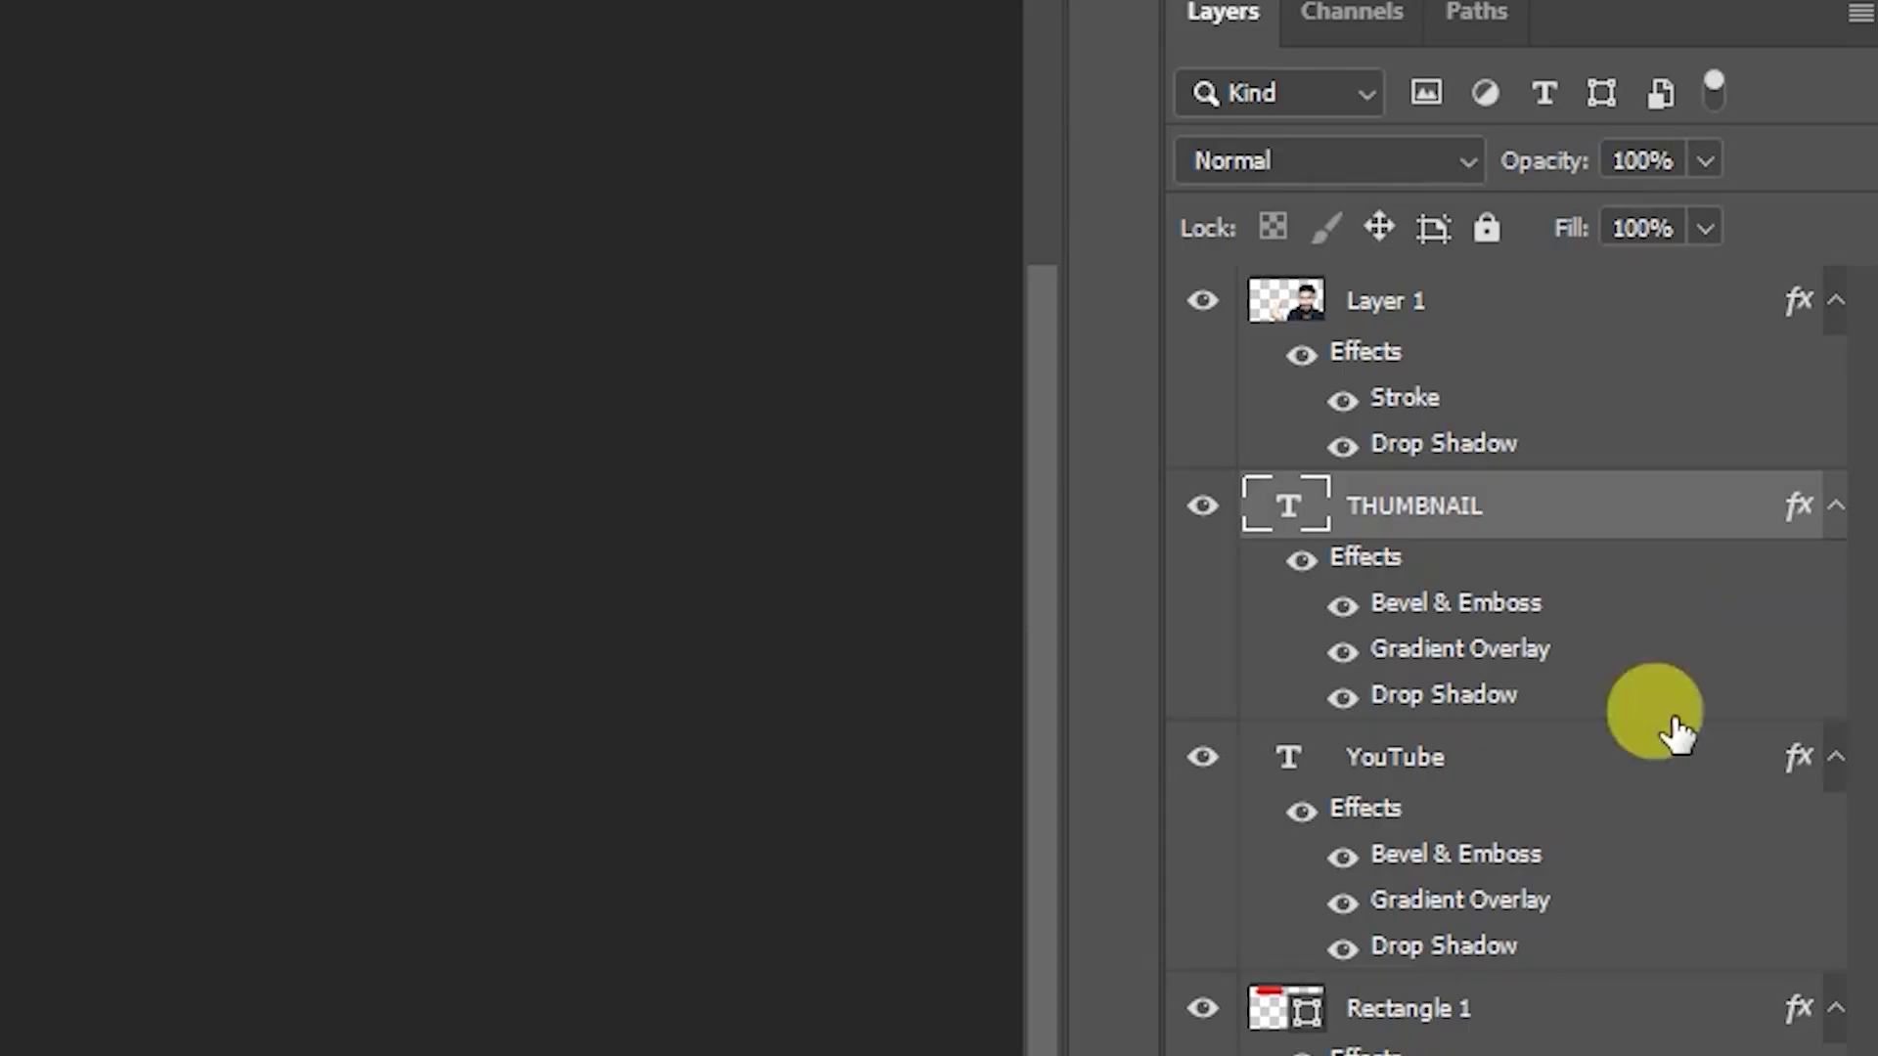
# - Add a 3 px black outside stroke at 100% opacity to the THUMBNAIL text
pyautogui.doubleClick(1623, 523)
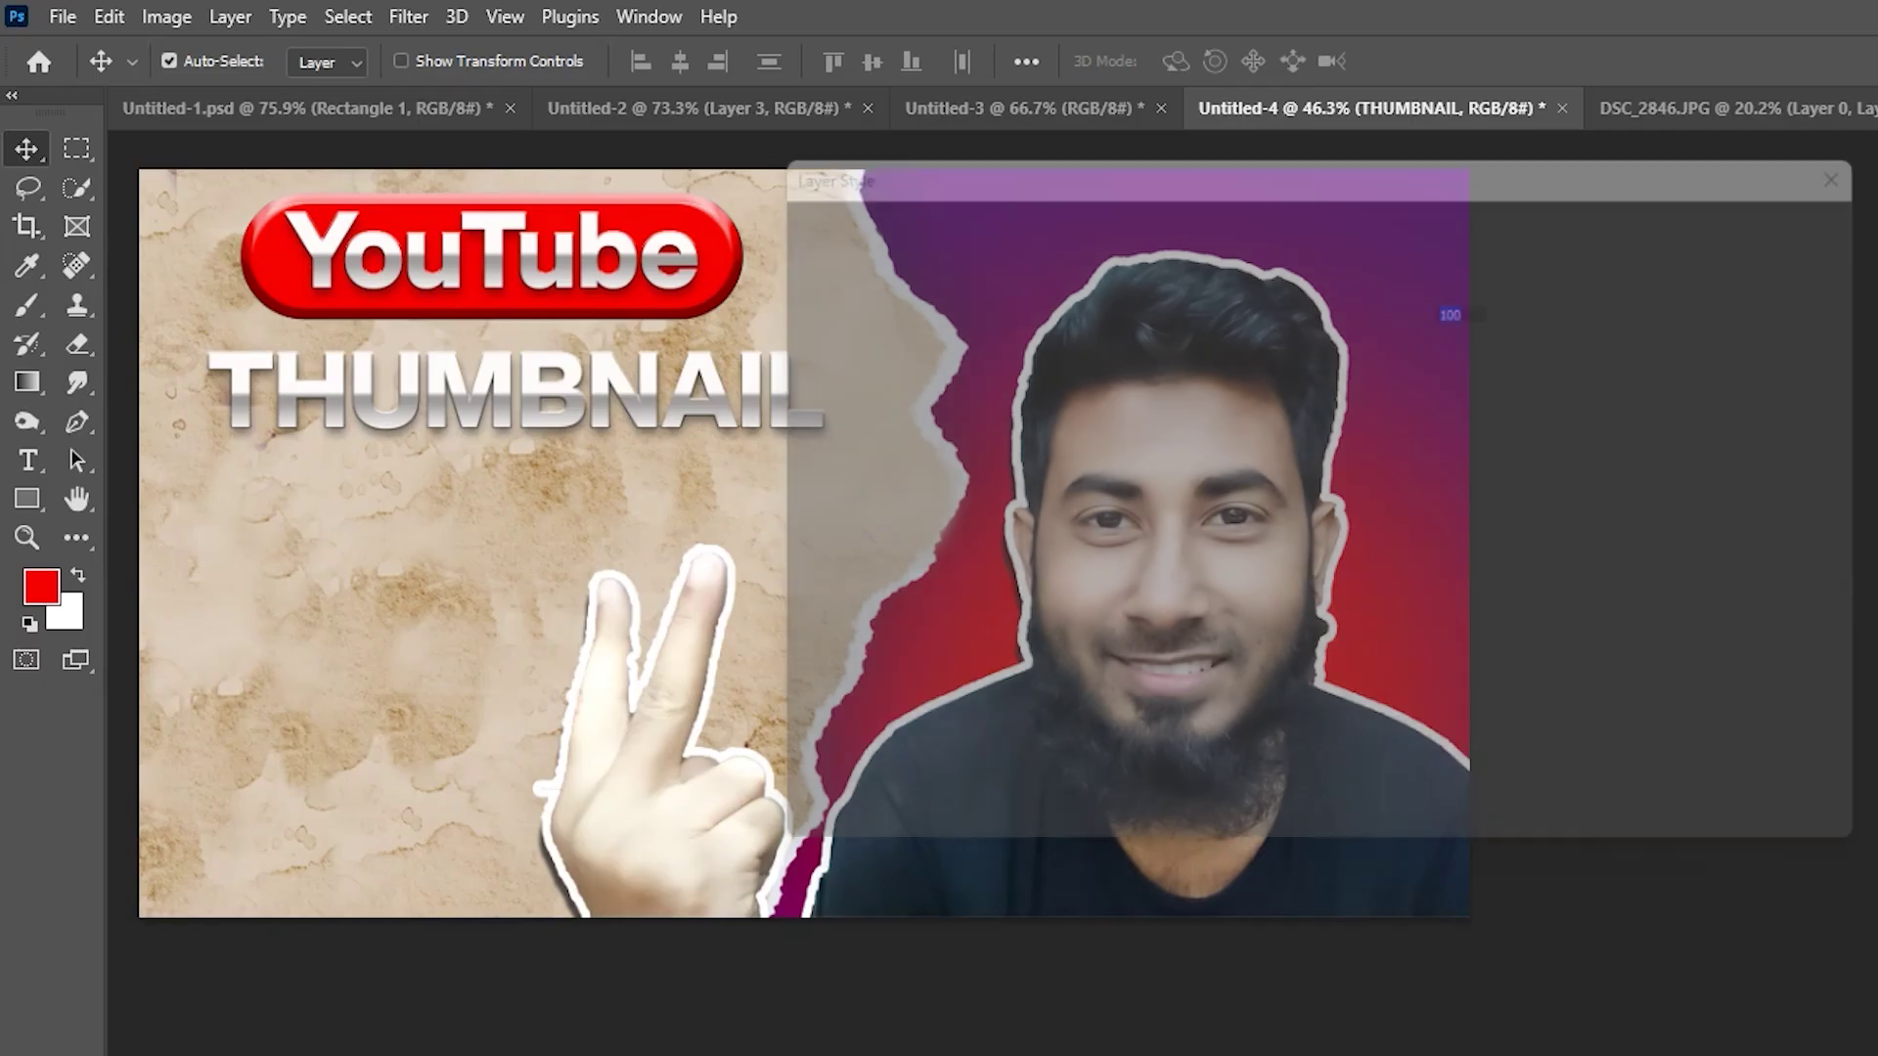
pyautogui.click(777, 410)
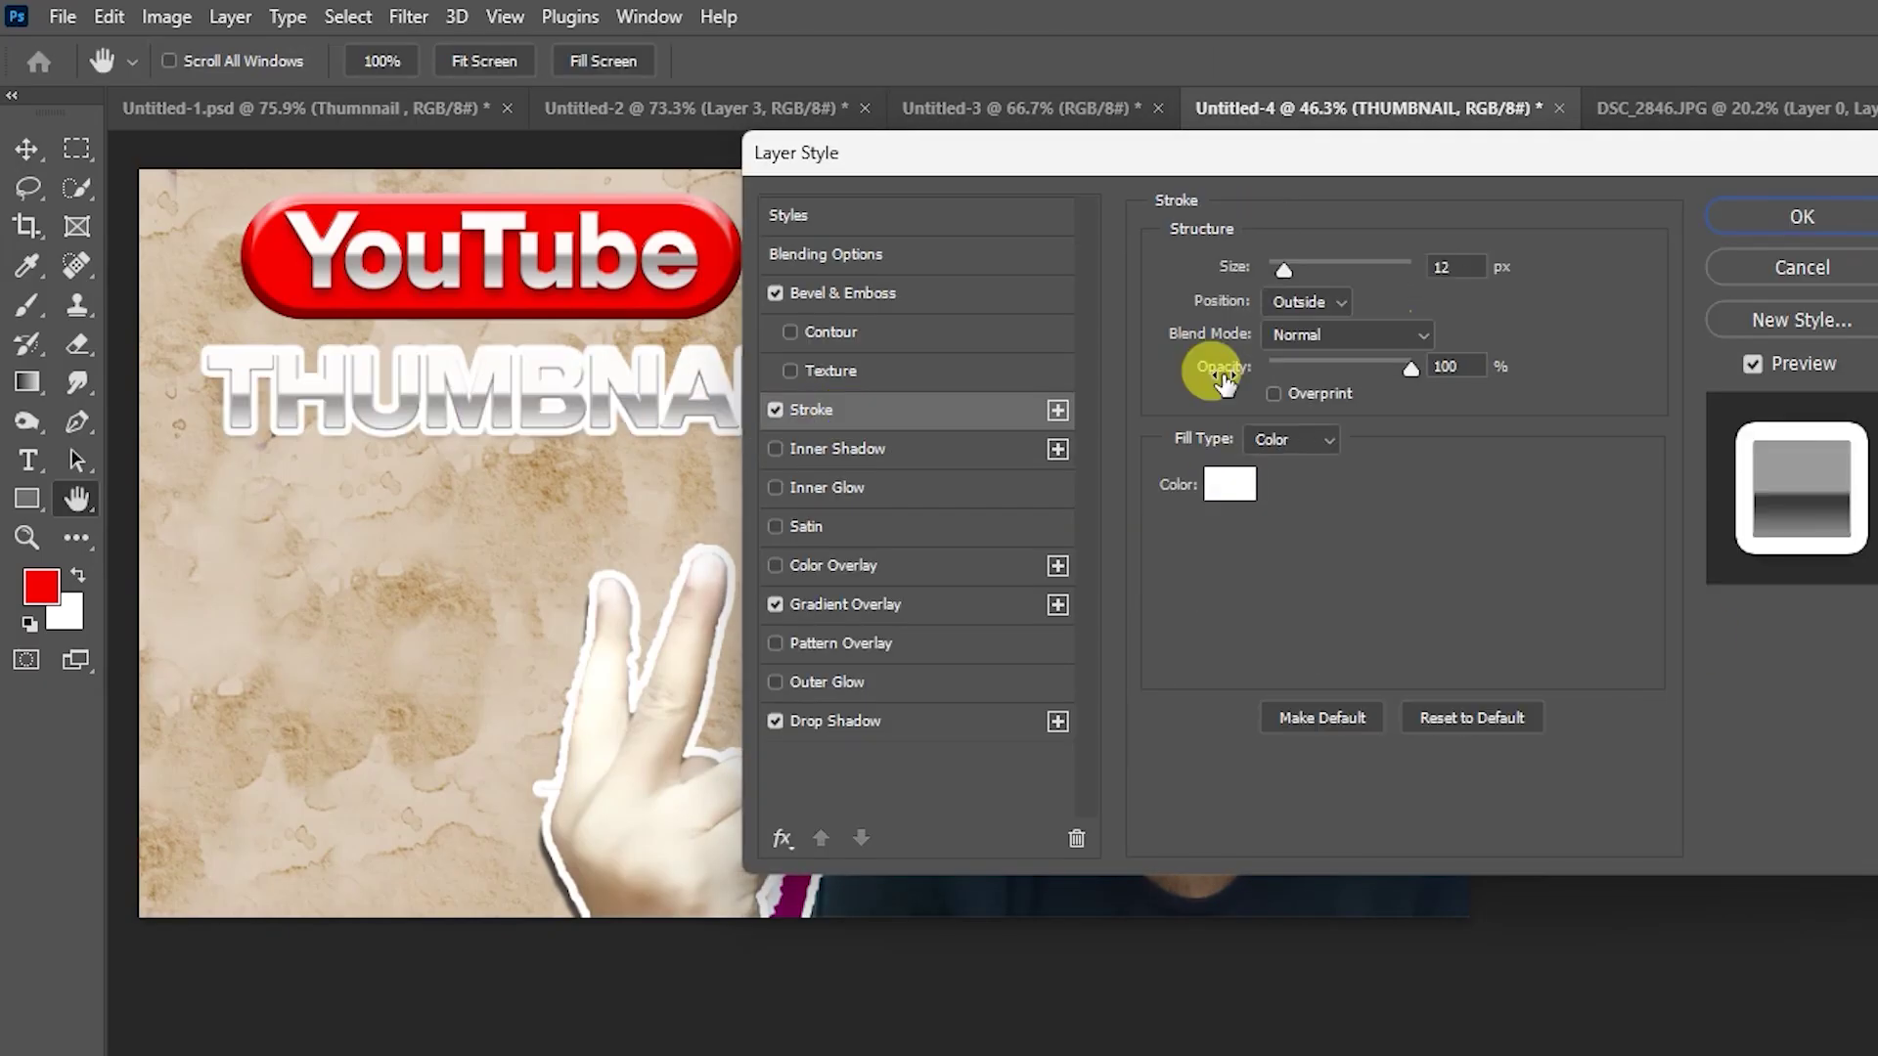
pyautogui.click(1229, 486)
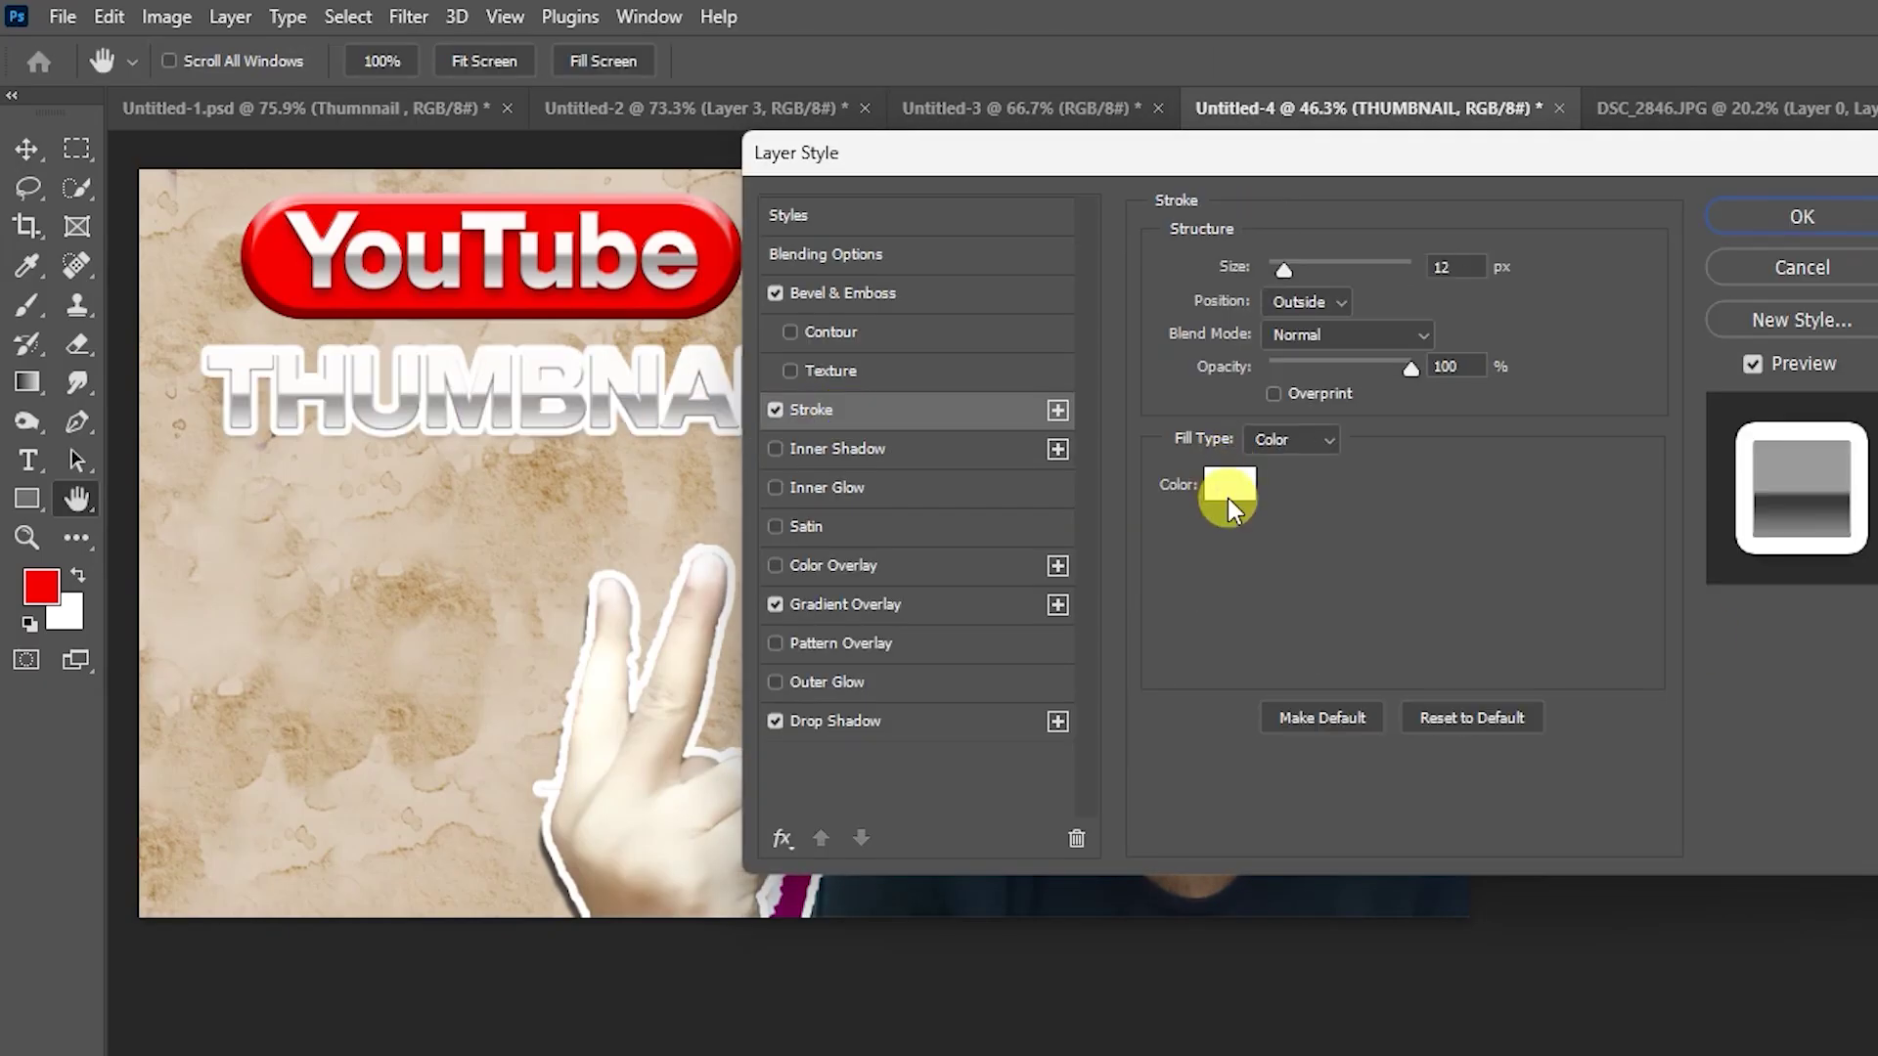
pyautogui.click(1423, 273)
pyautogui.write('3')
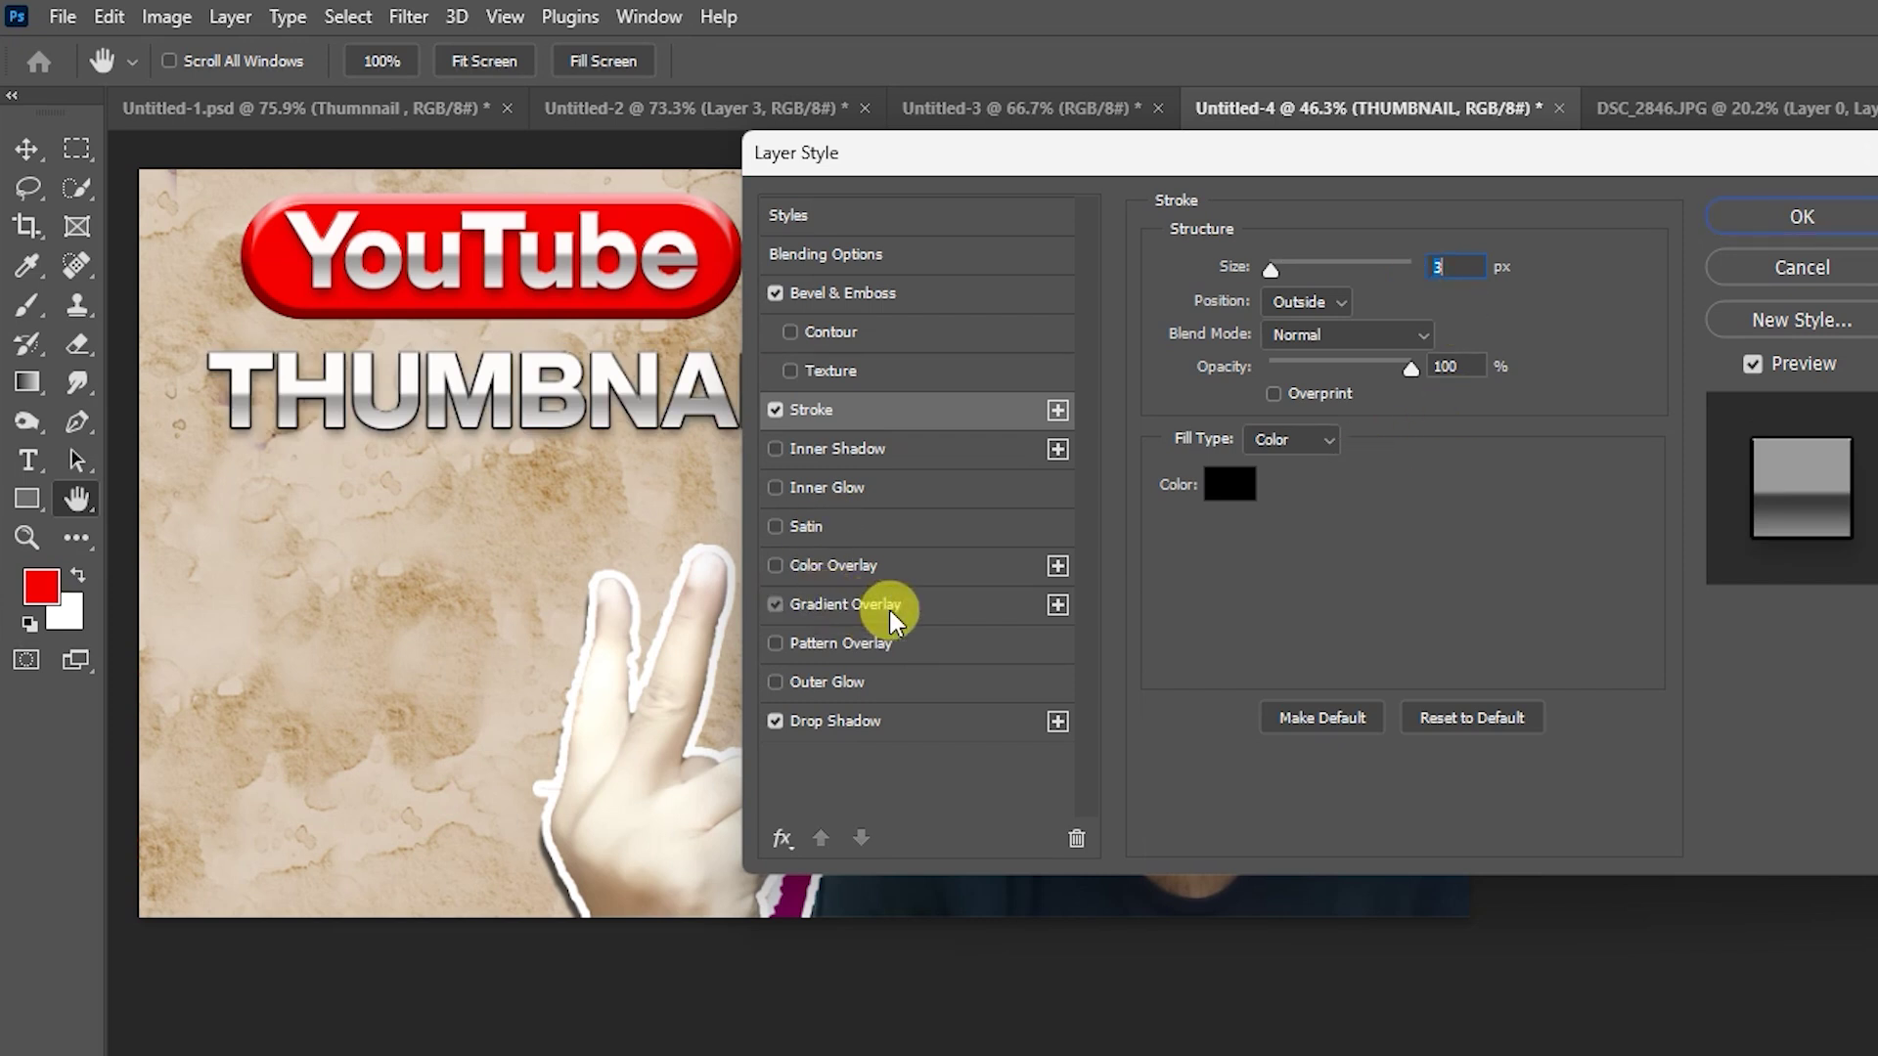
# - Change the THUMBNAIL text's gradient overlay to yellow (fcff00) through orange, with 100% opacity and a -94° angle
pyautogui.click(933, 610)
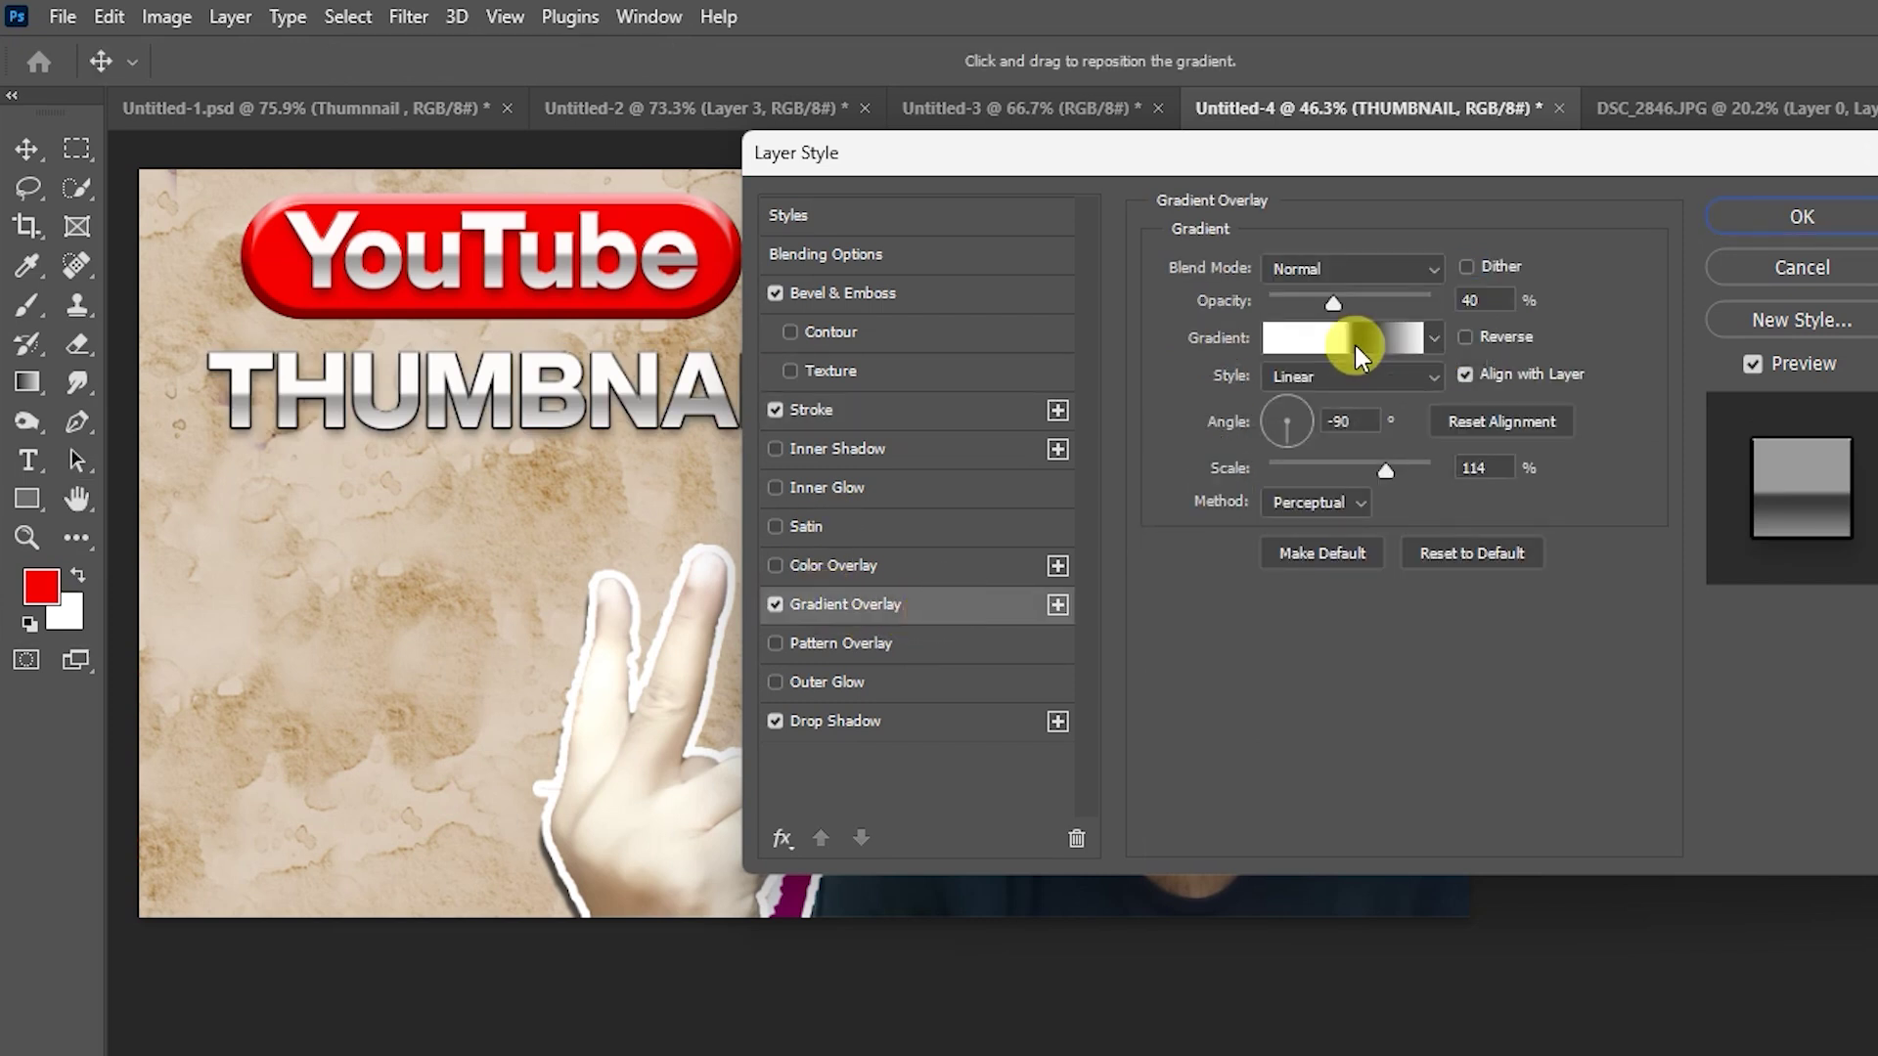
pyautogui.click(1354, 345)
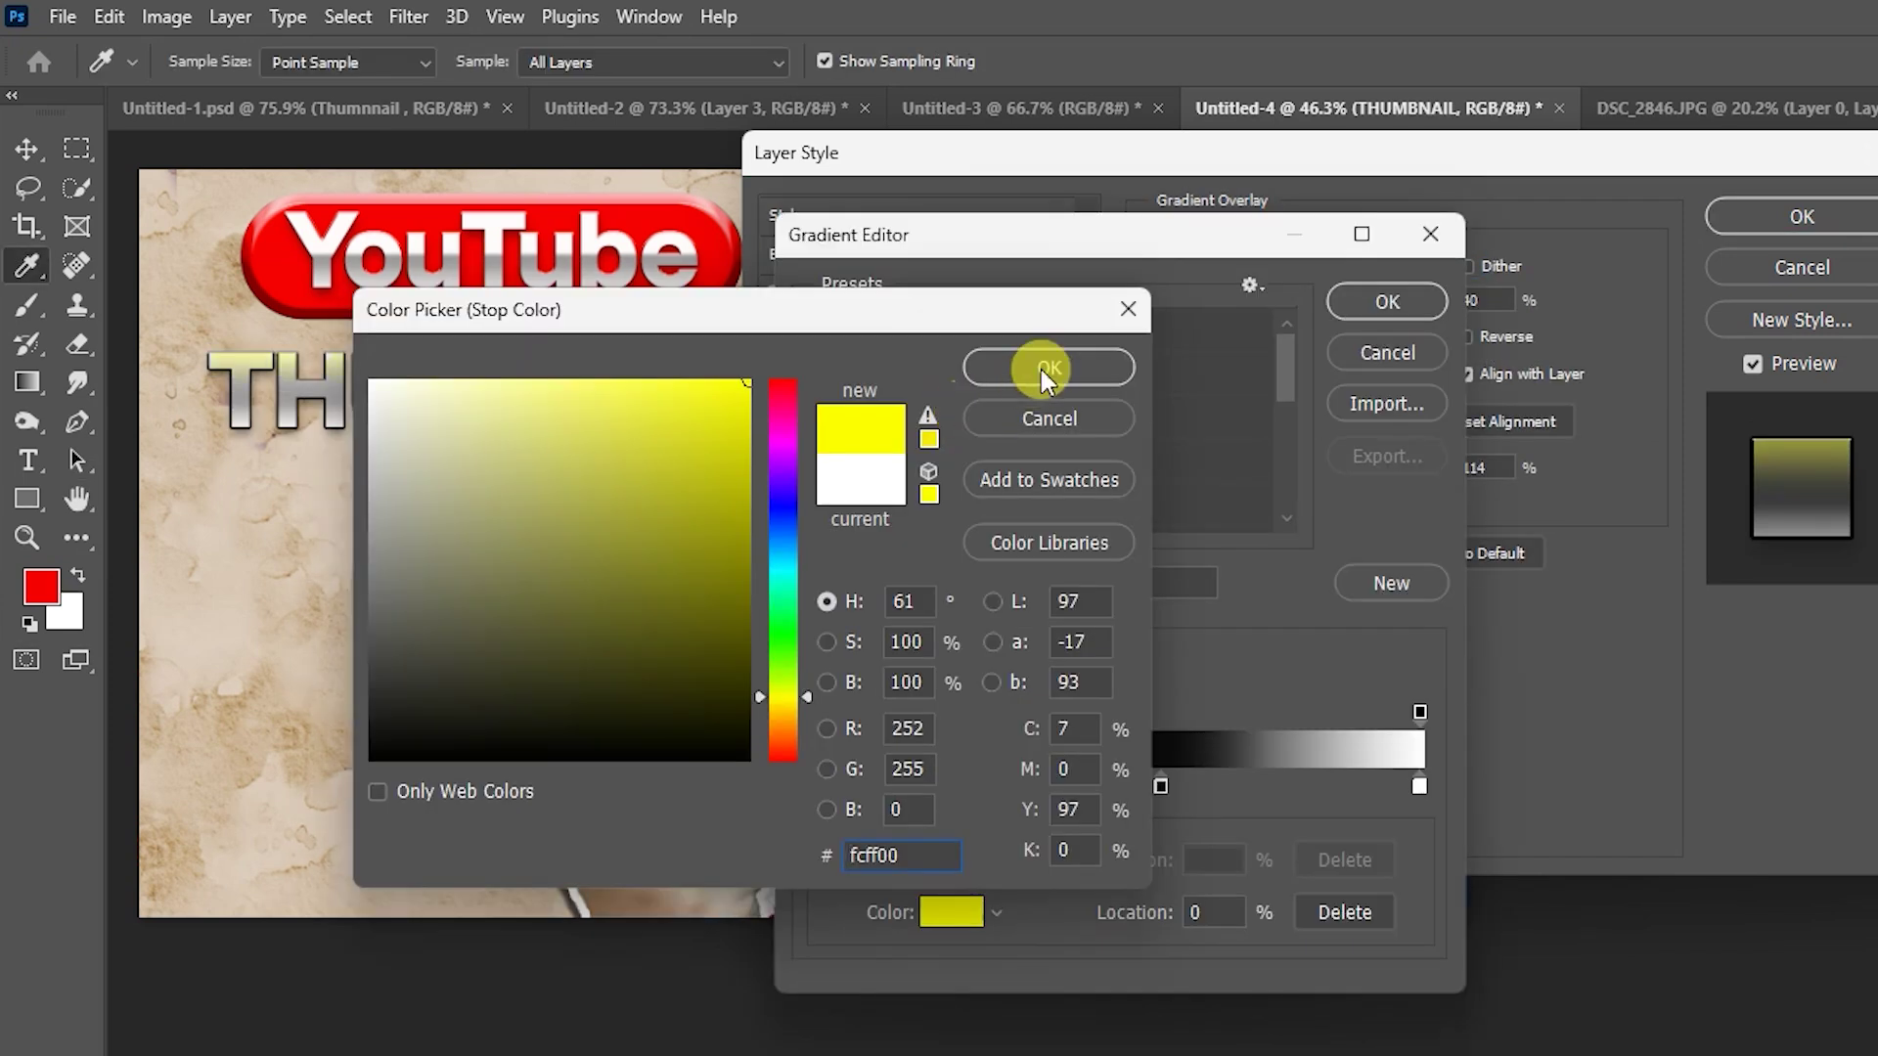
pyautogui.click(1041, 368)
pyautogui.click(1193, 888)
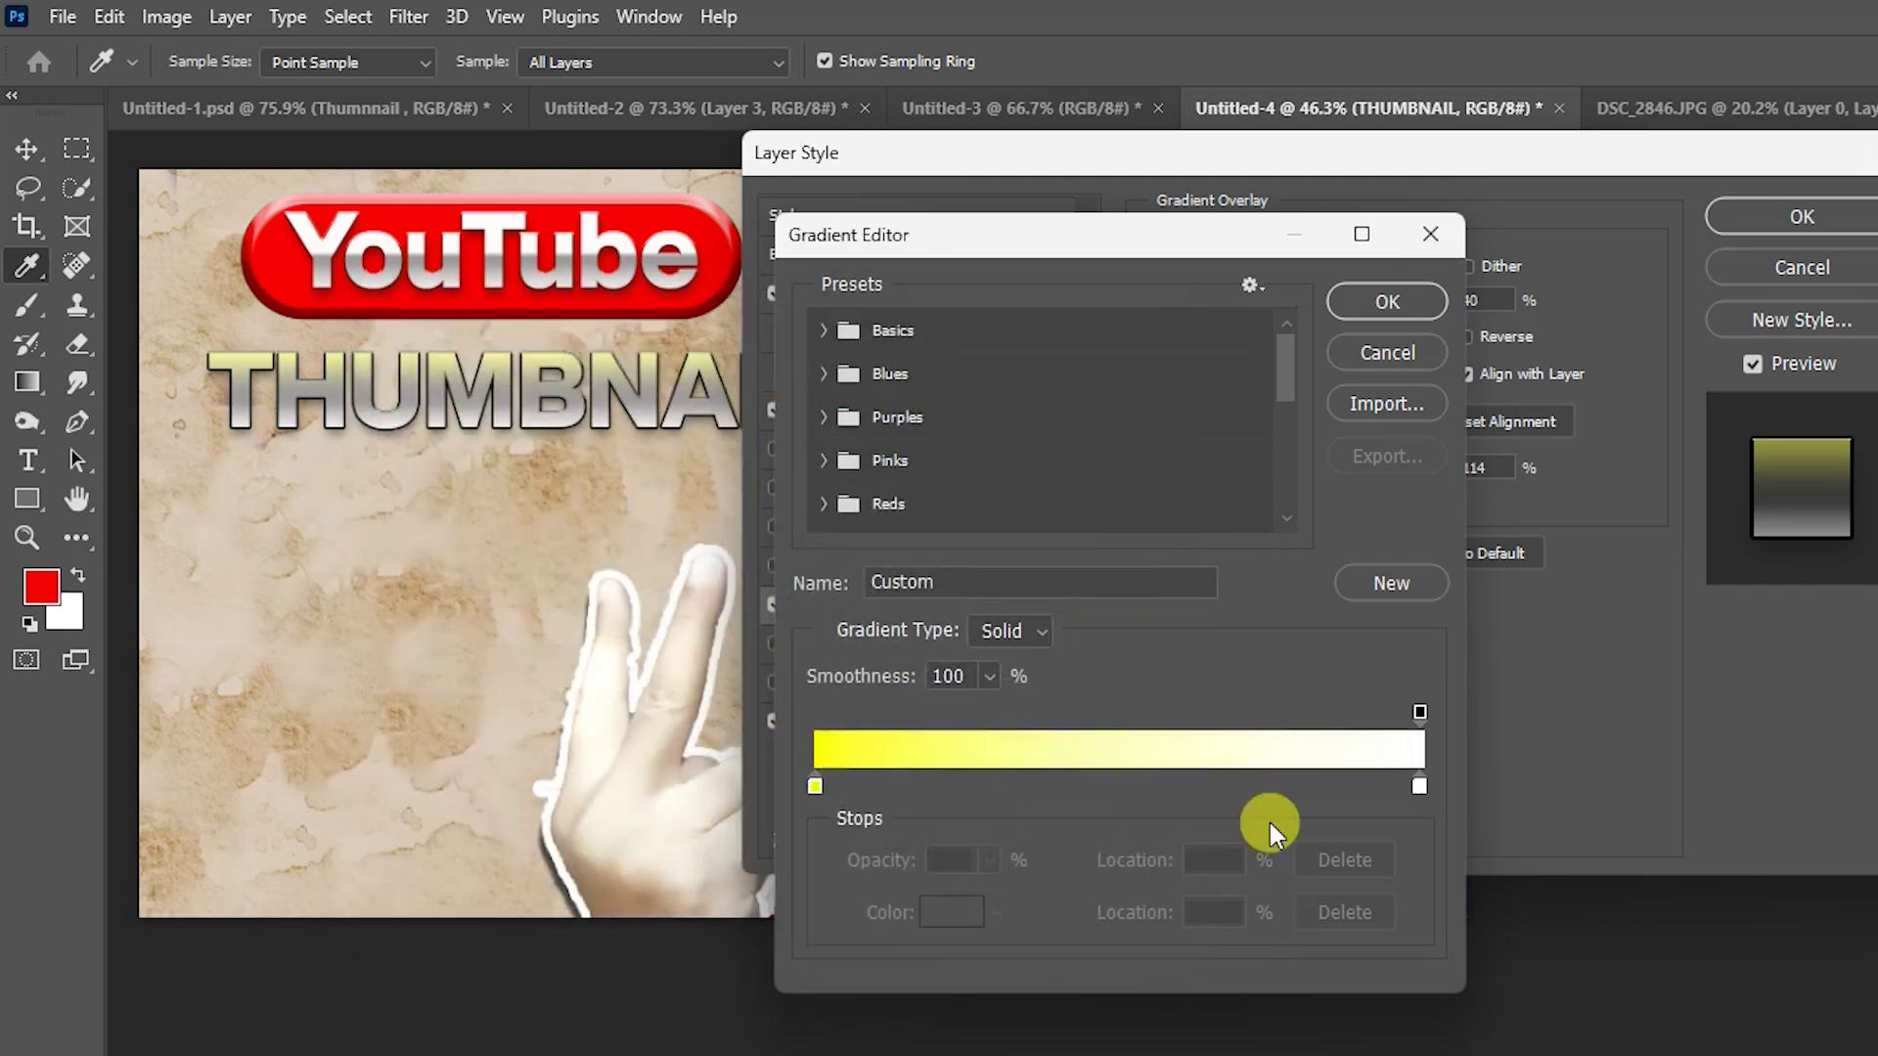
pyautogui.click(1419, 786)
pyautogui.click(1387, 302)
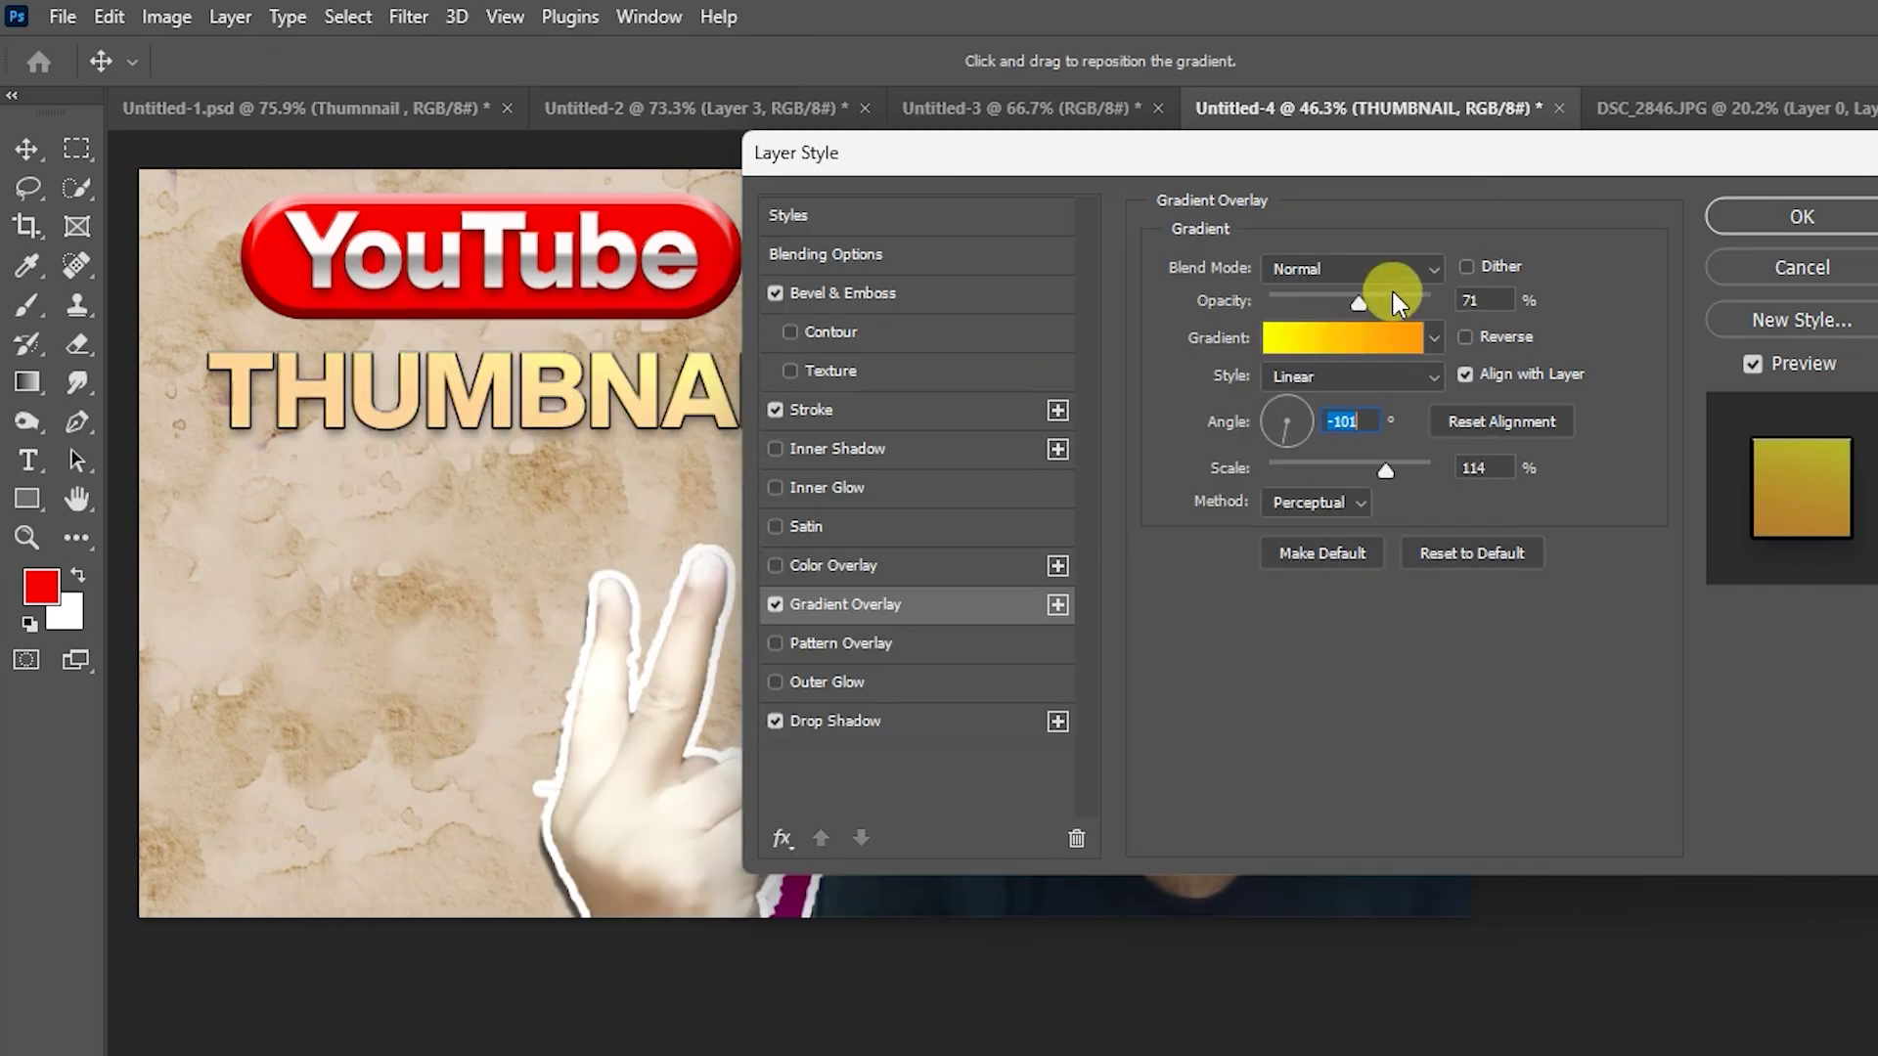
pyautogui.moveTo(1283, 438); pyautogui.dragTo(1288, 439)
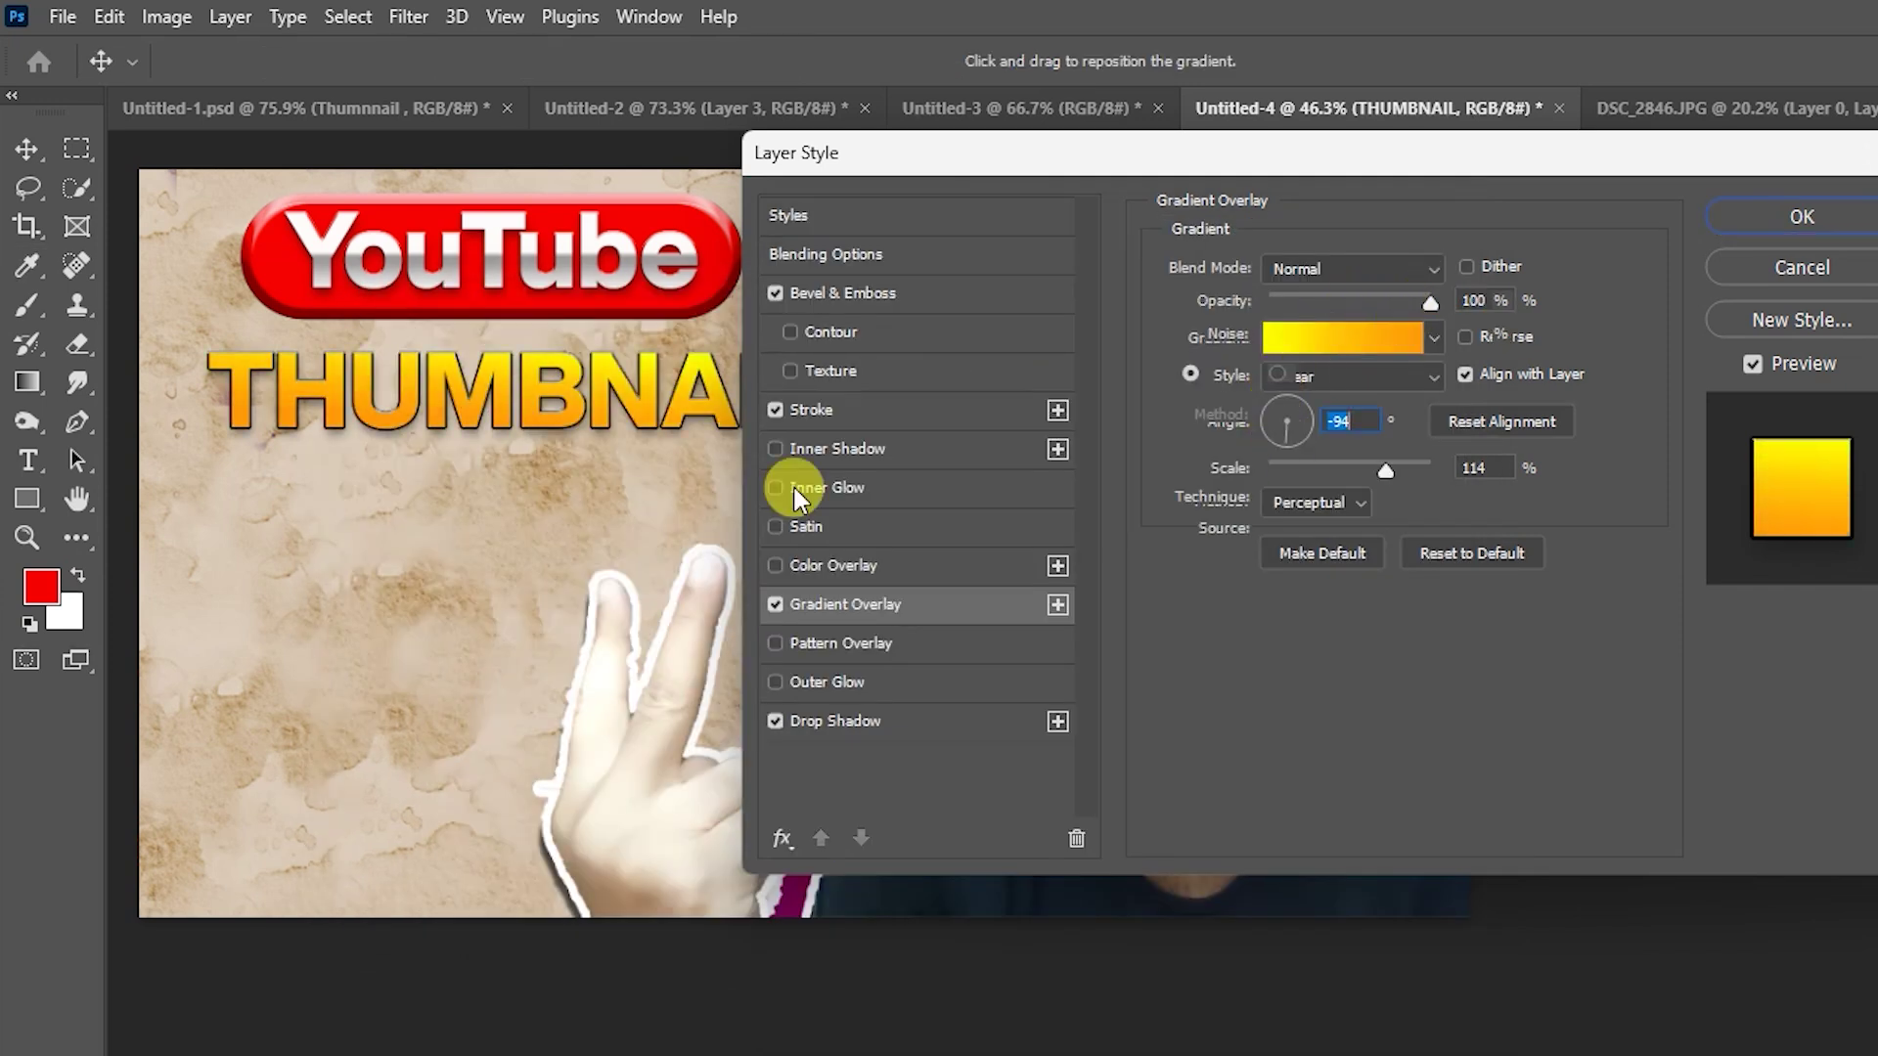
# - Add a yellow inner glow to the THUMBNAIL text with Softer technique, Edge source, 100% opacity, 31% choke and 5 px size
pyautogui.click(812, 487)
pyautogui.click(1232, 374)
pyautogui.click(667, 599)
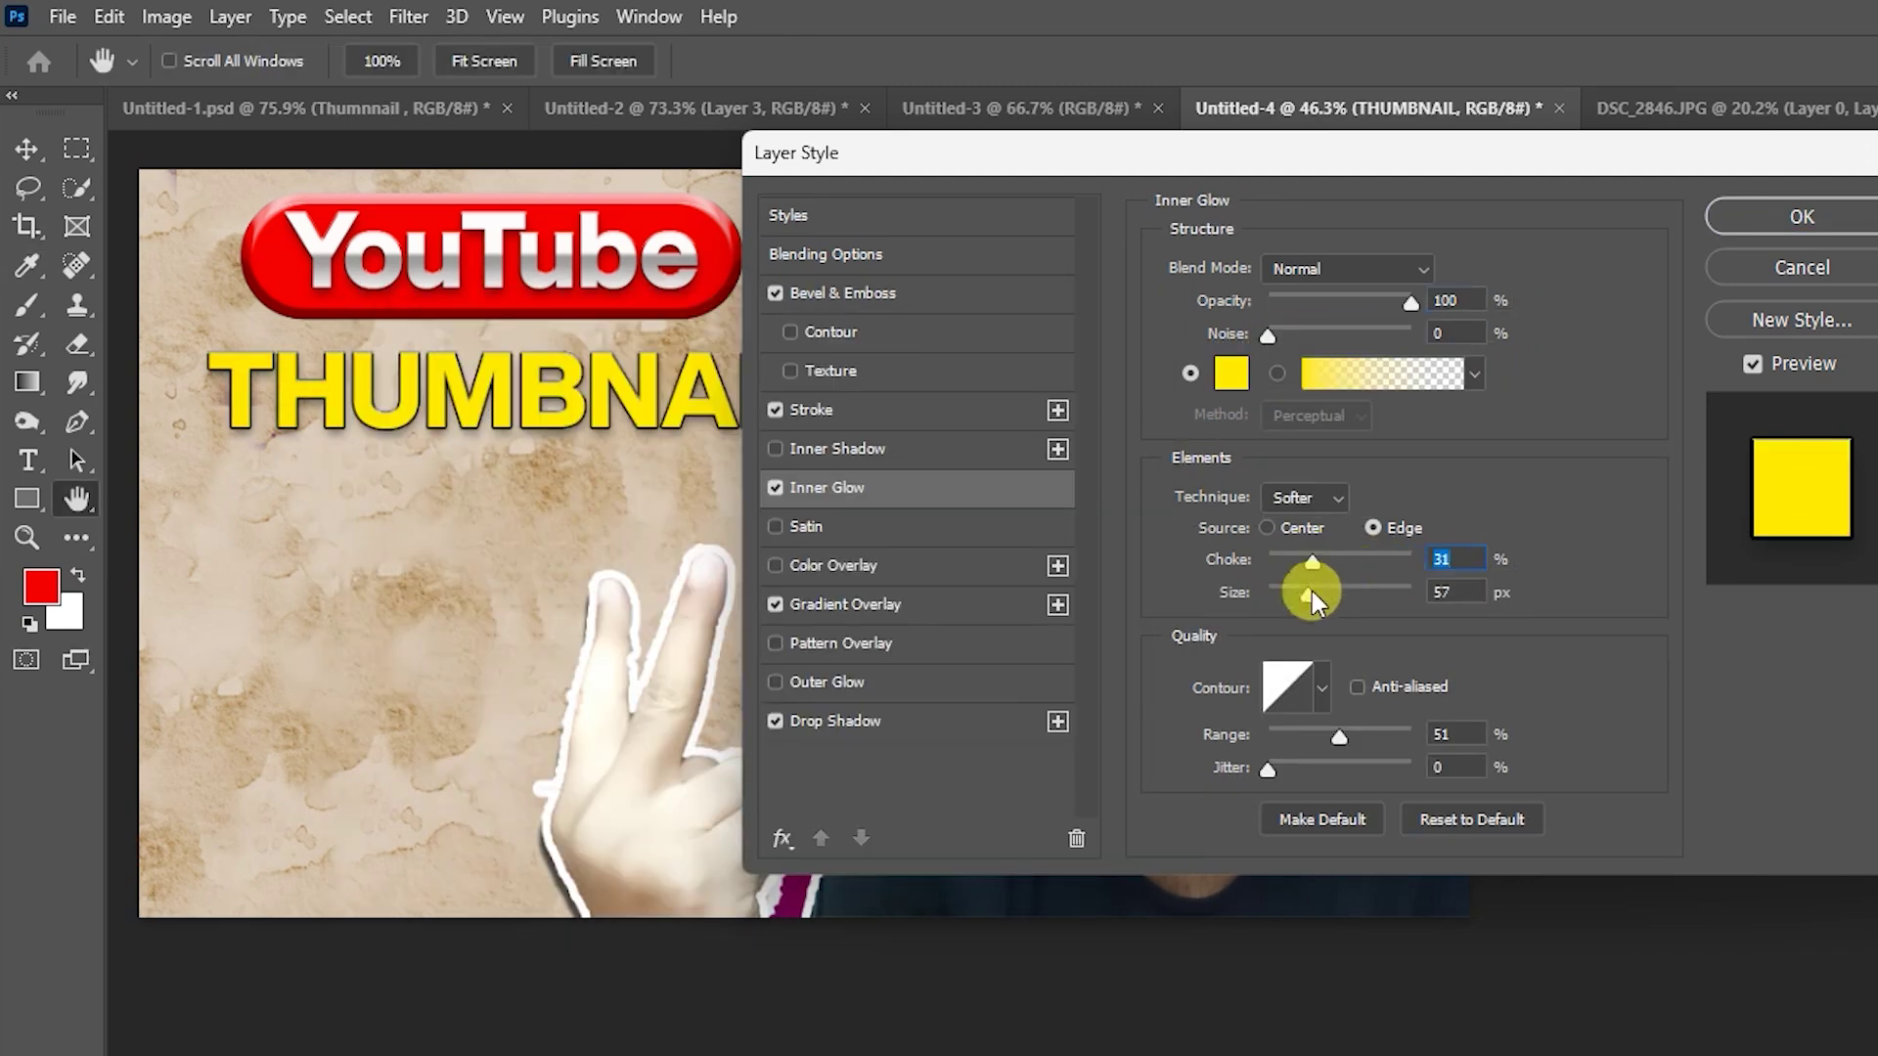
pyautogui.moveTo(1311, 591); pyautogui.dragTo(1277, 596)
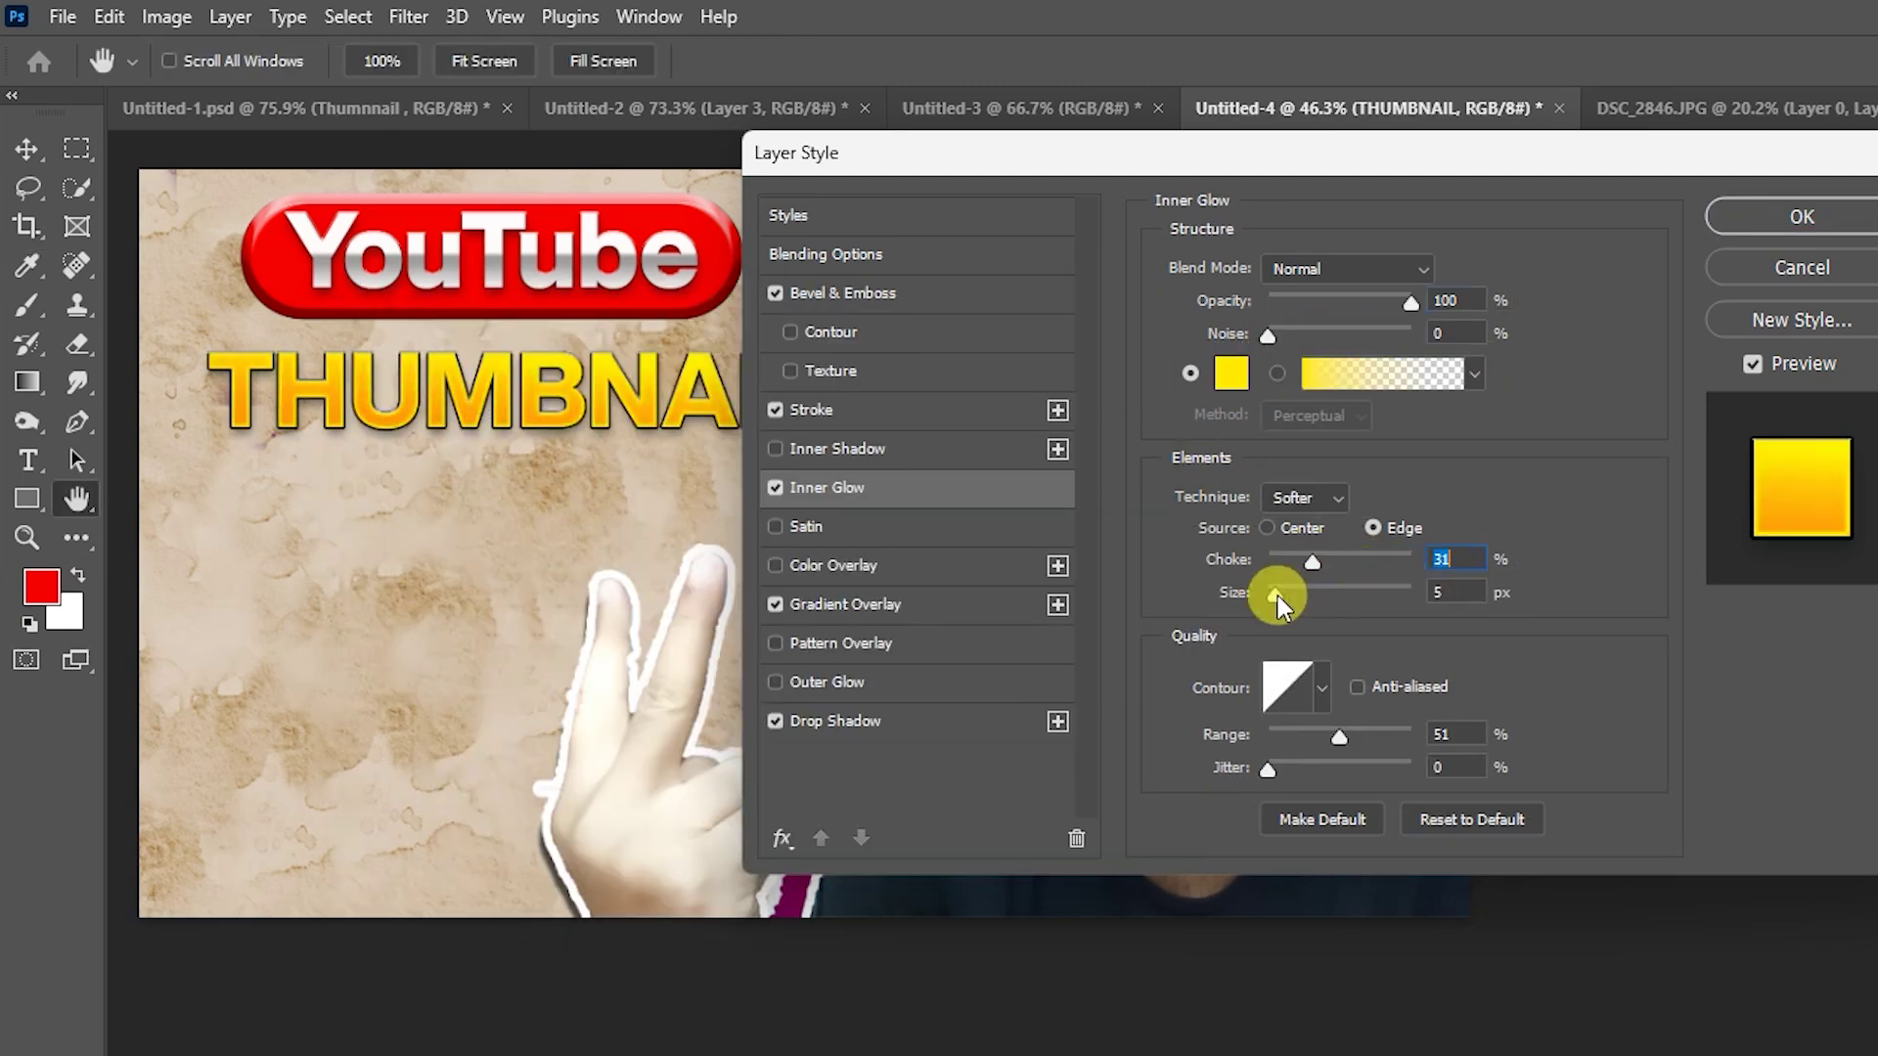
pyautogui.click(1802, 217)
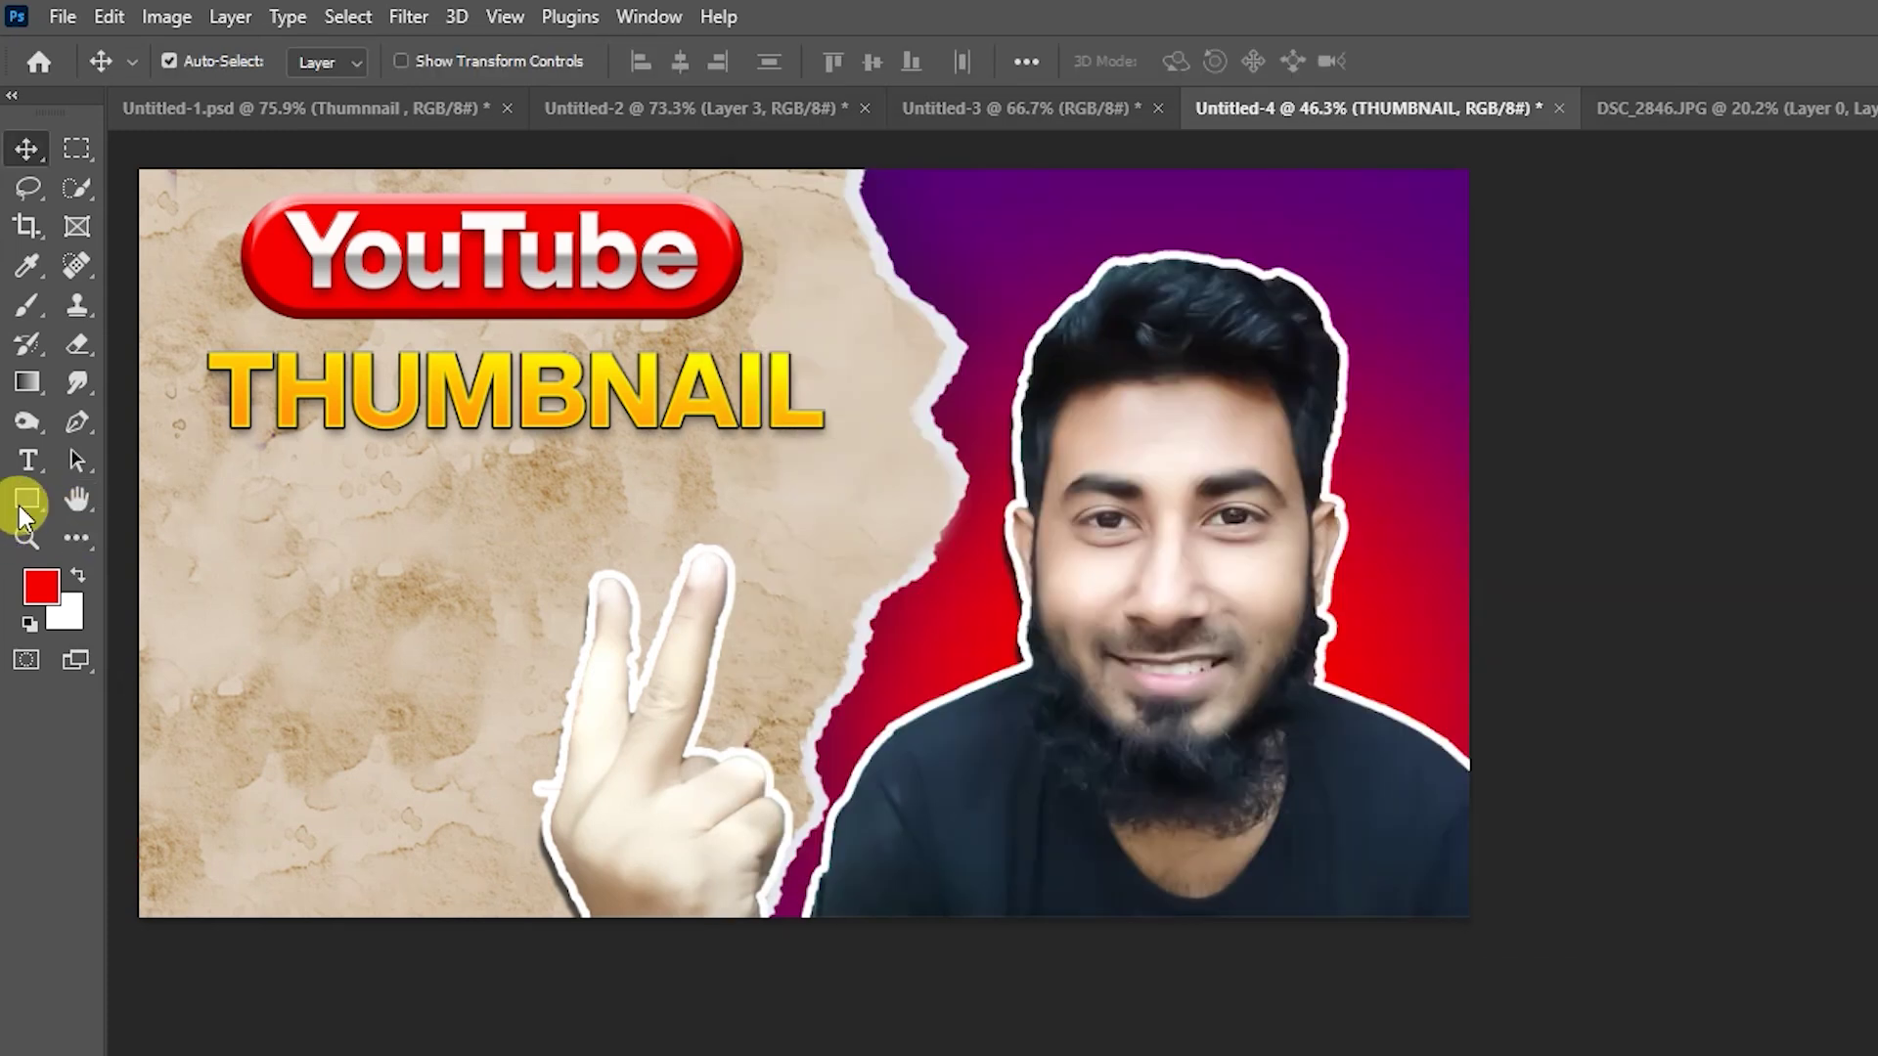
# - Draw a wide rectangle behind the THUMBNAIL text, from the canvas edge to the torn paper edge, and color it purple
pyautogui.click(26, 498)
pyautogui.moveTo(144, 327); pyautogui.dragTo(936, 446)
pyautogui.click(42, 591)
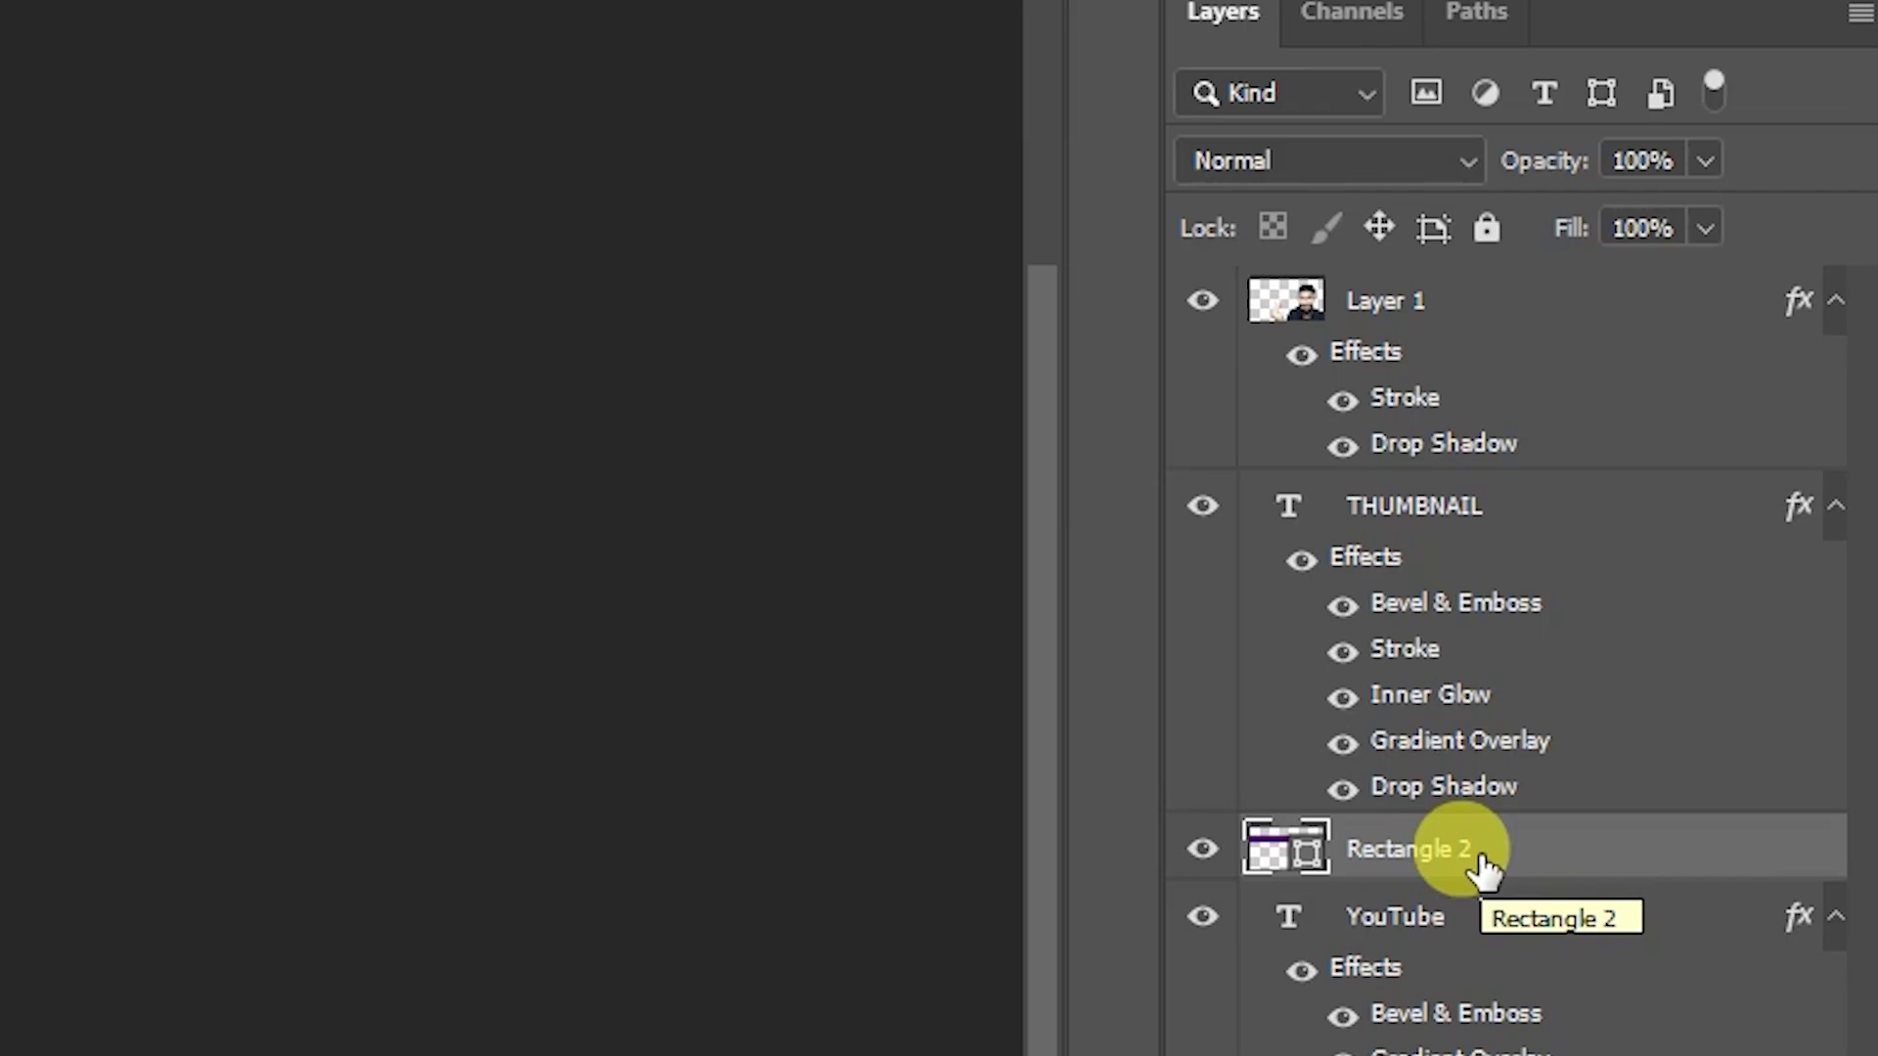
# - Rasterize the purple rectangle and fade out its end at the torn paper edge with a large soft Eraser
pyautogui.rightClick(1479, 857)
pyautogui.click(1111, 395)
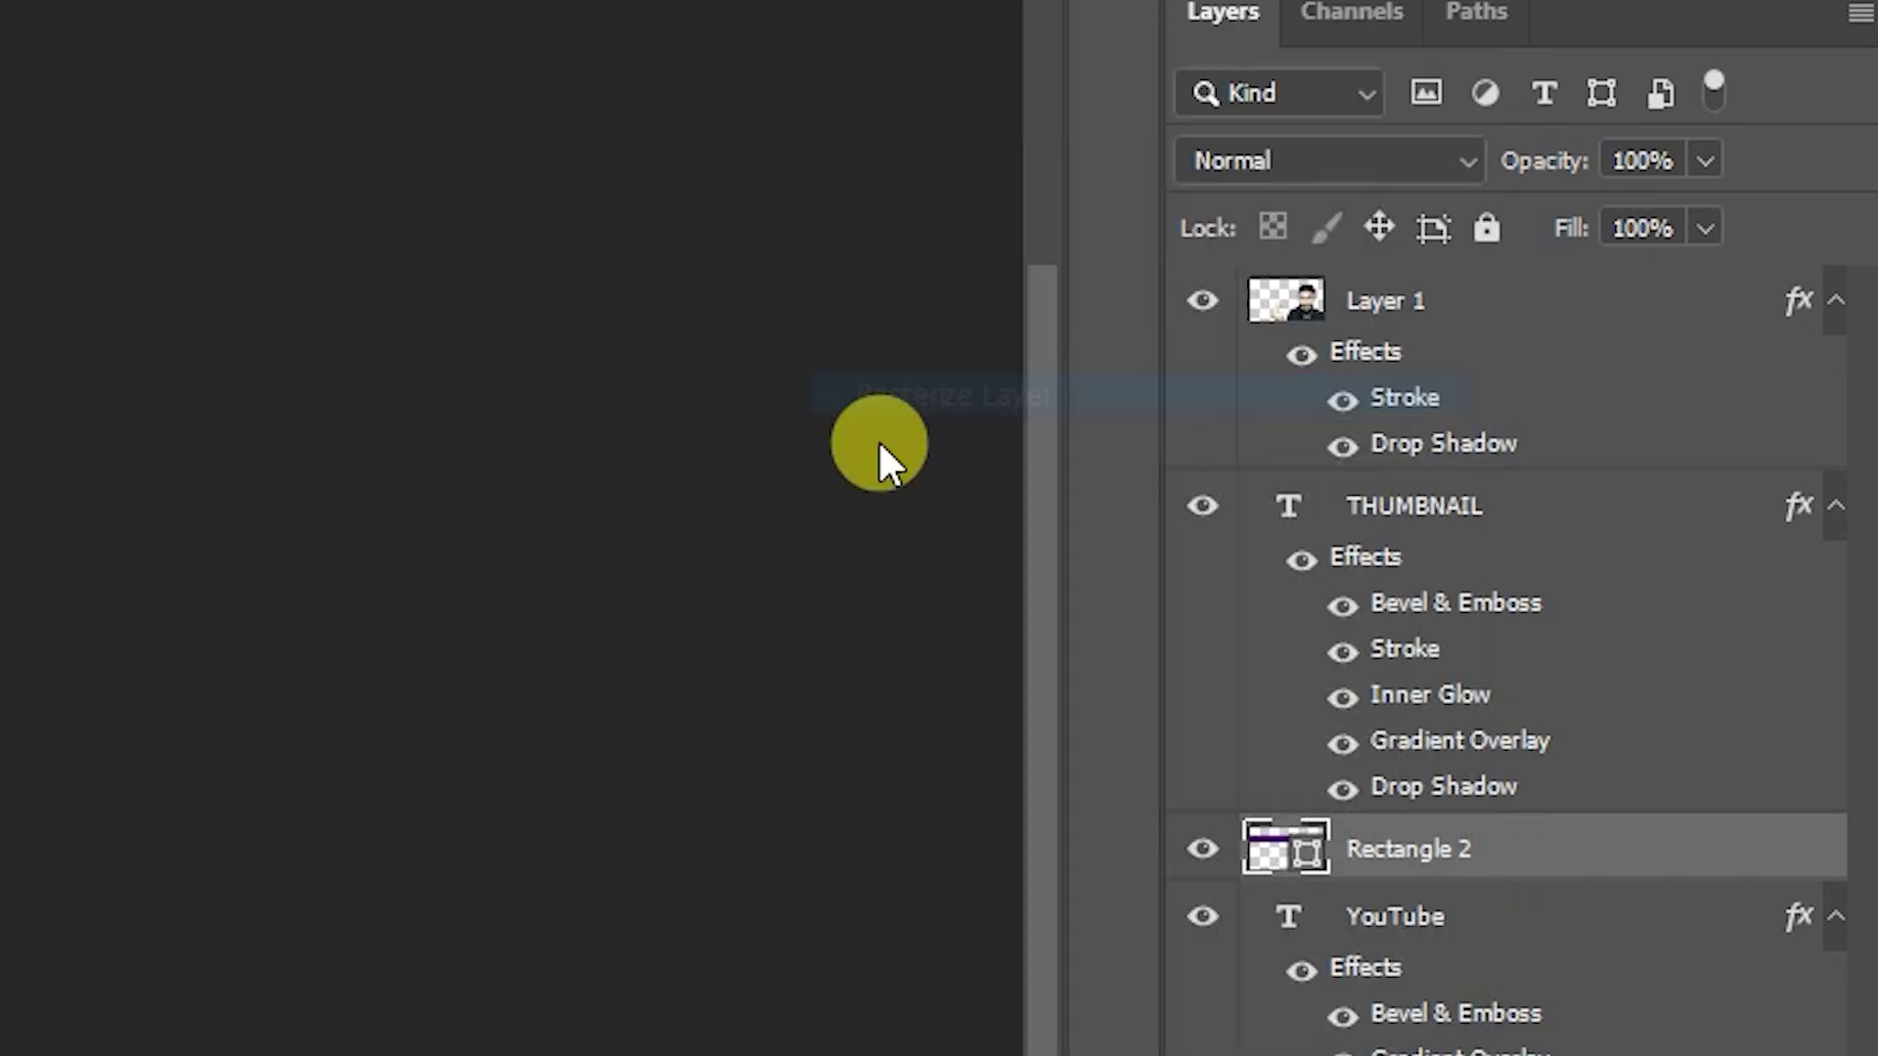
pyautogui.press('e')
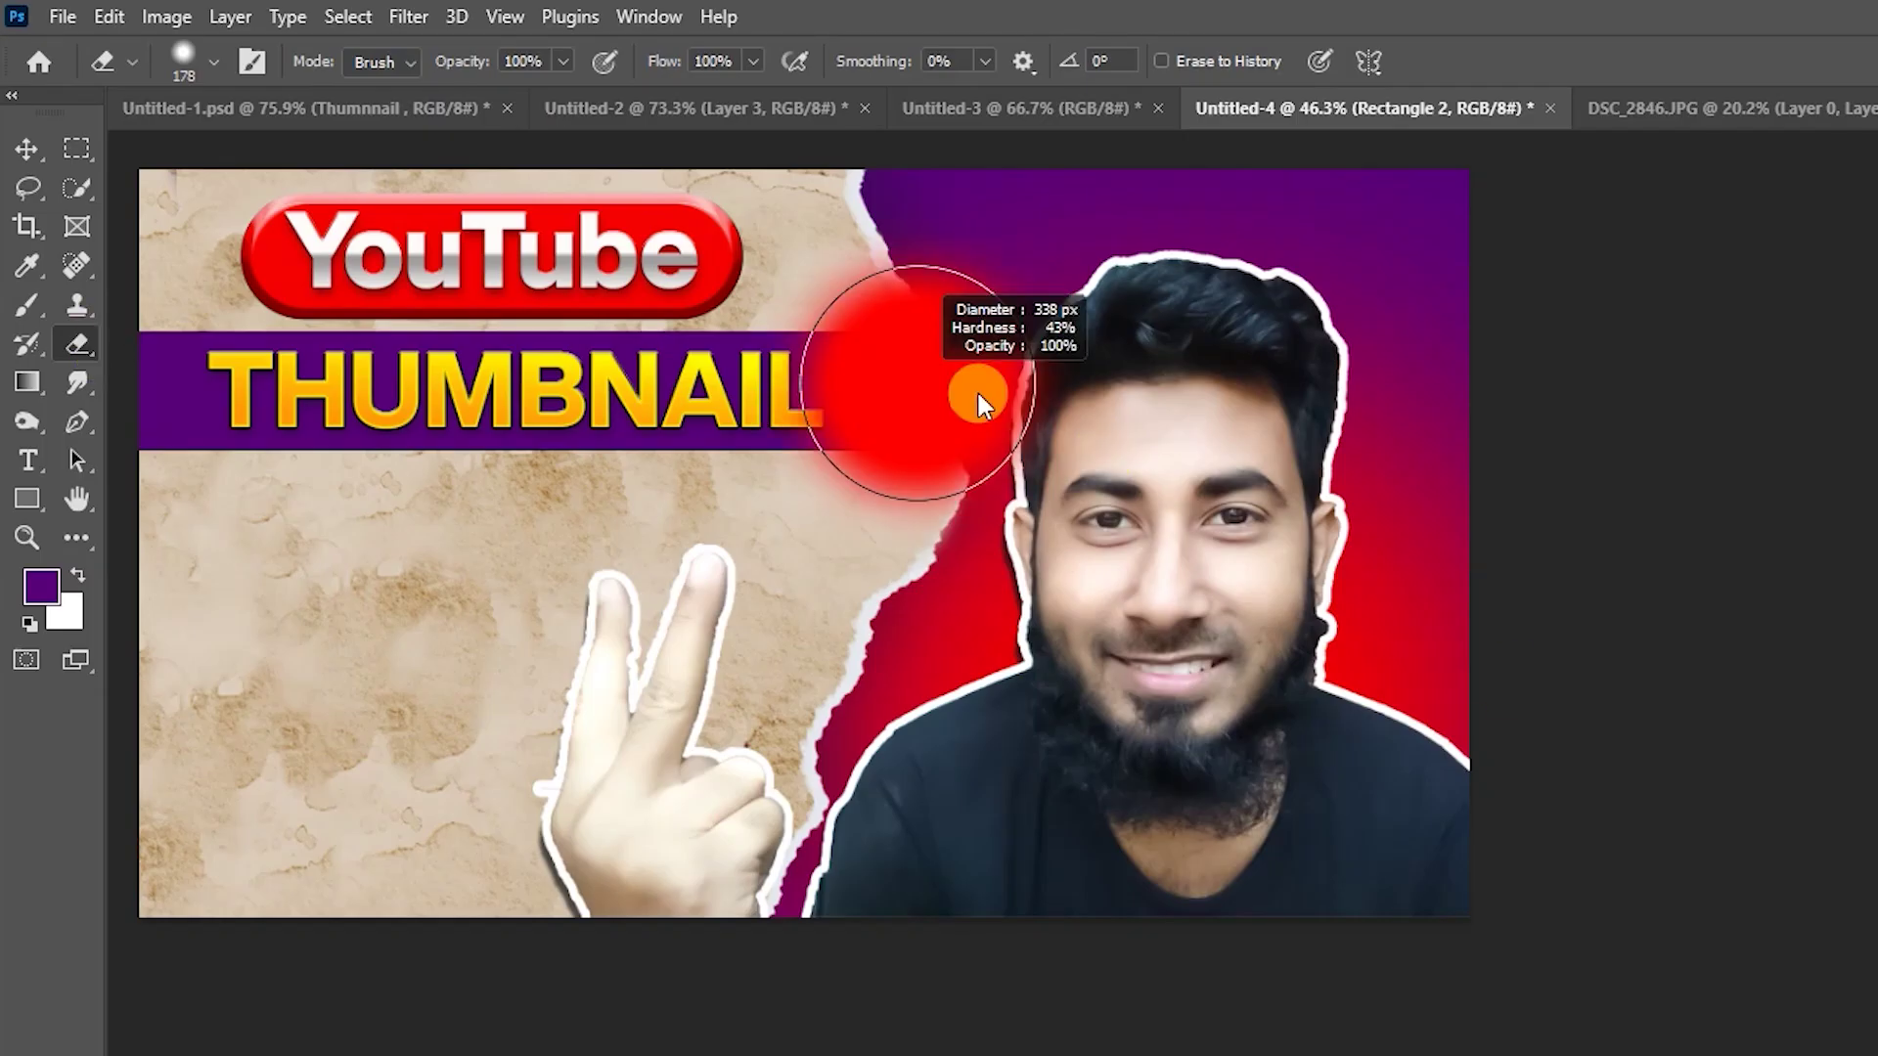
pyautogui.moveTo(972, 390); pyautogui.dragTo(1007, 348)
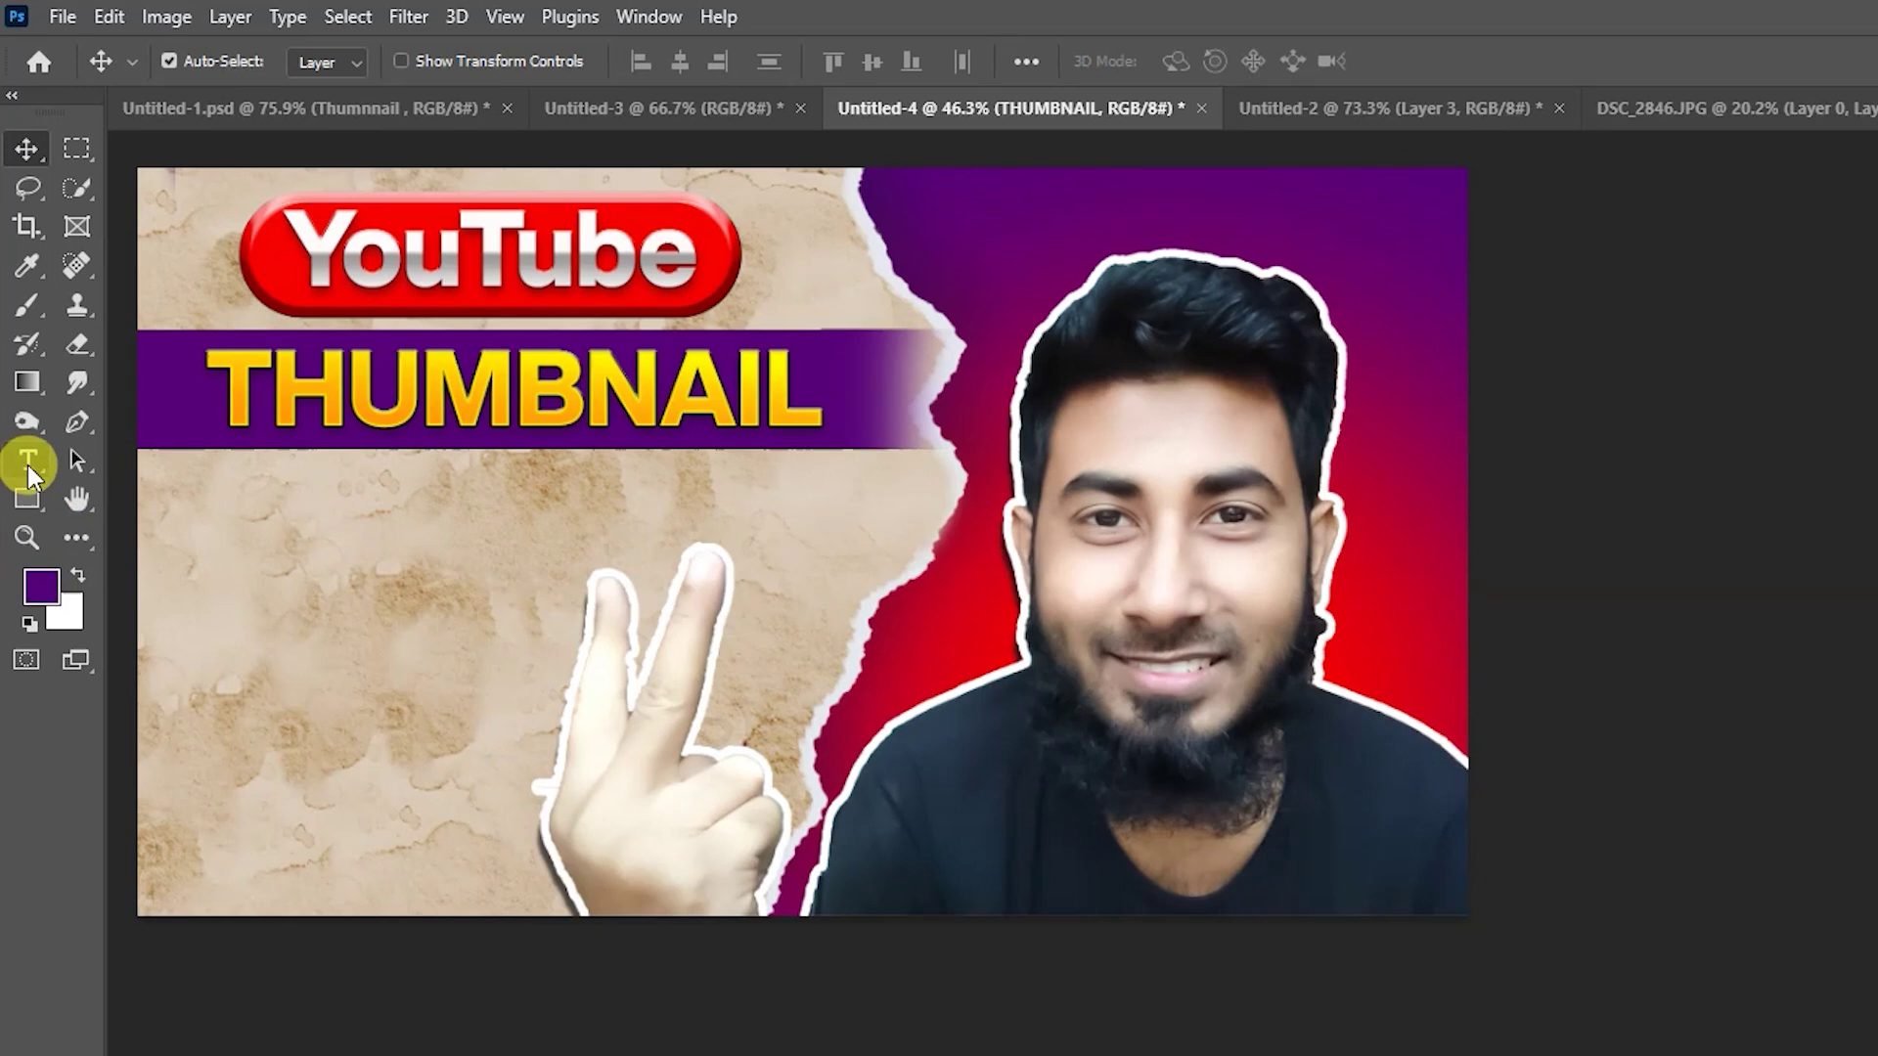
# - Add the text "JUST 2 MINUTE" below the purple band
pyautogui.click(28, 468)
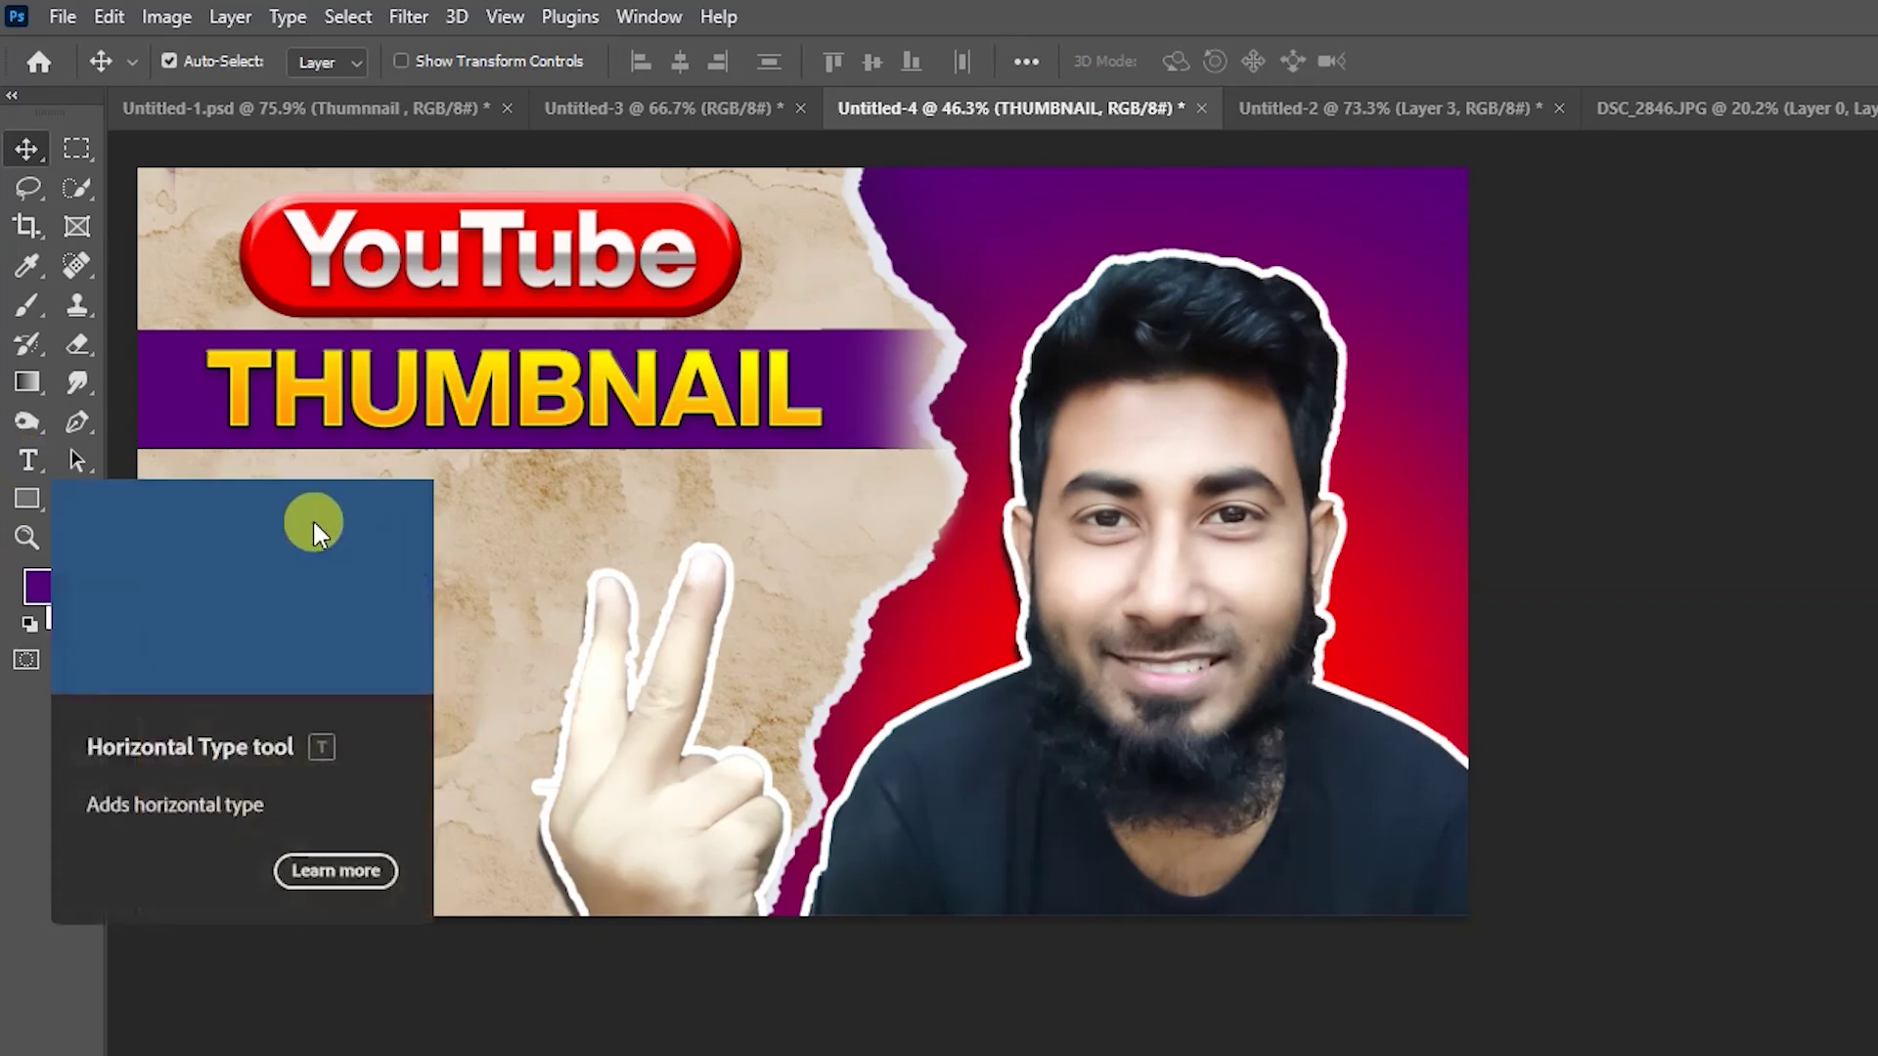
pyautogui.click(328, 516)
pyautogui.write('JUST 2 MINUT')
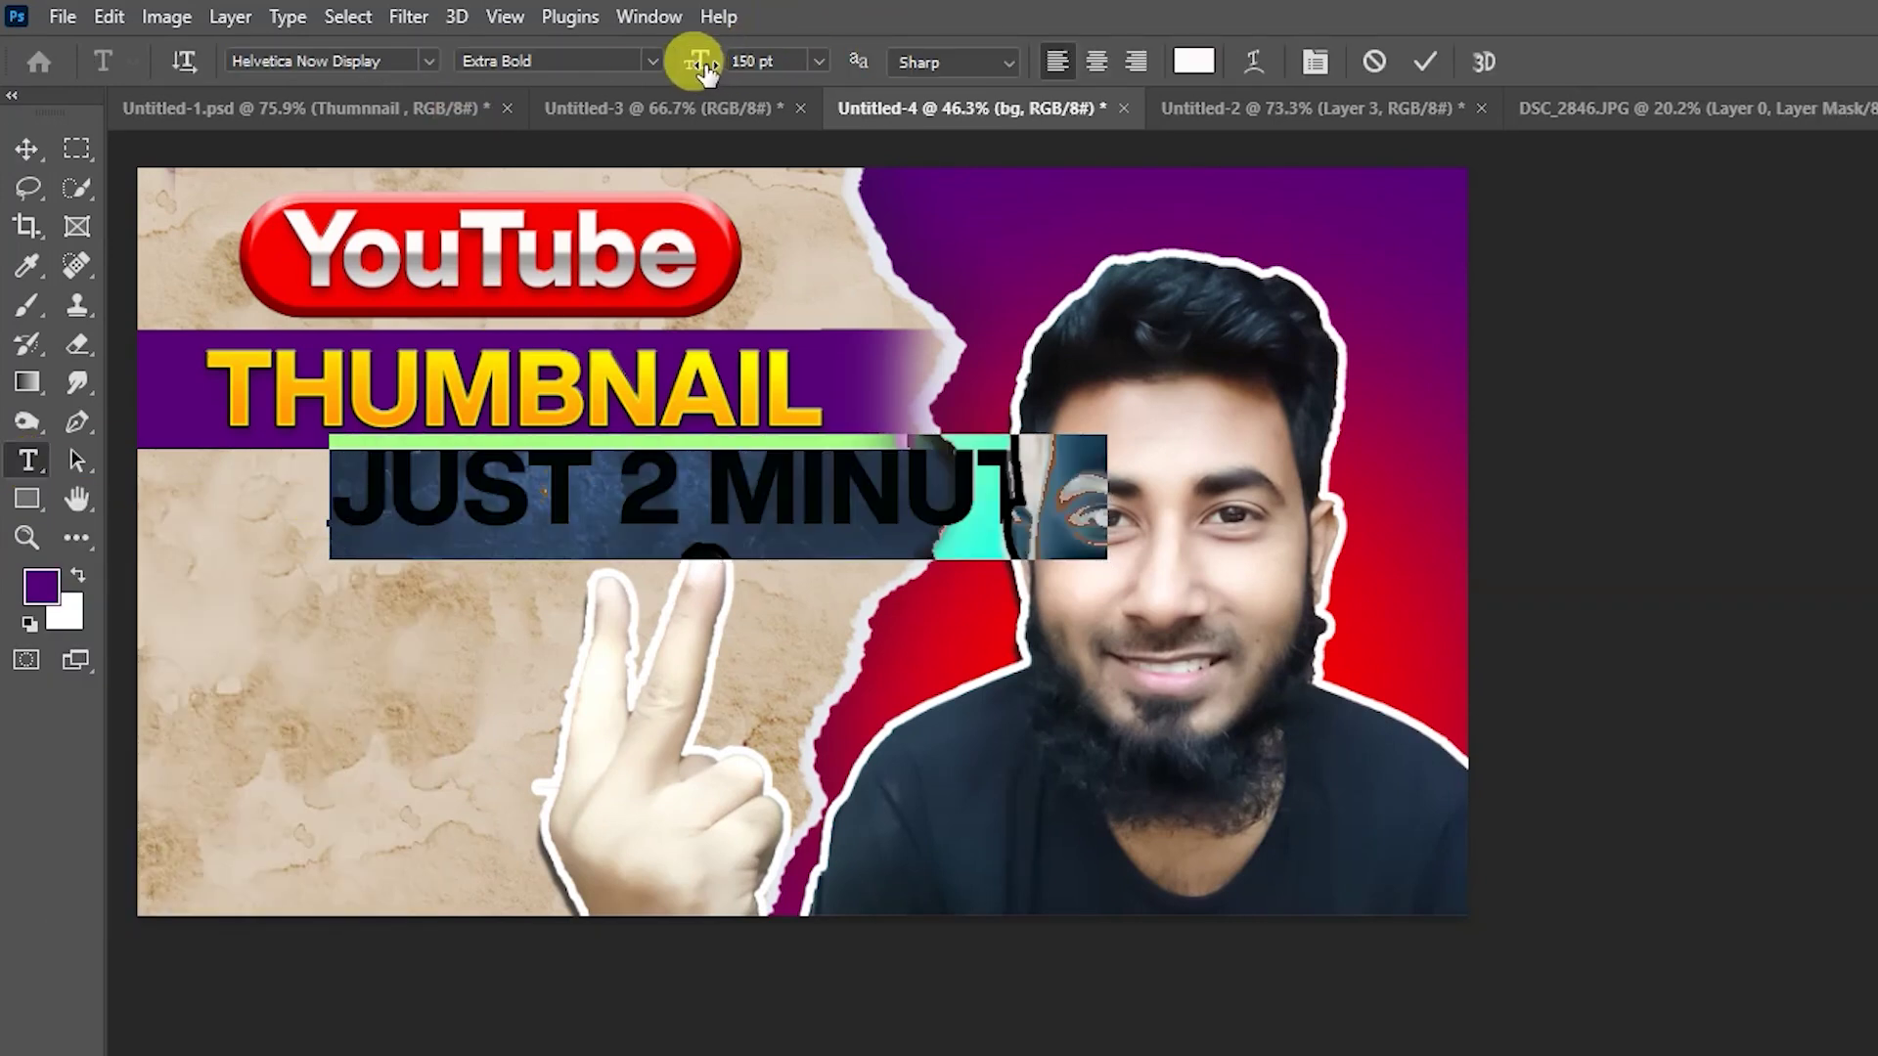
# - Format the "JUST 2 MINUTE" text in Helvetica Compressed Regular at 121 pt and place it between the purple band and the raised fingers
pyautogui.moveTo(702, 70); pyautogui.dragTo(674, 70)
pyautogui.click(427, 61)
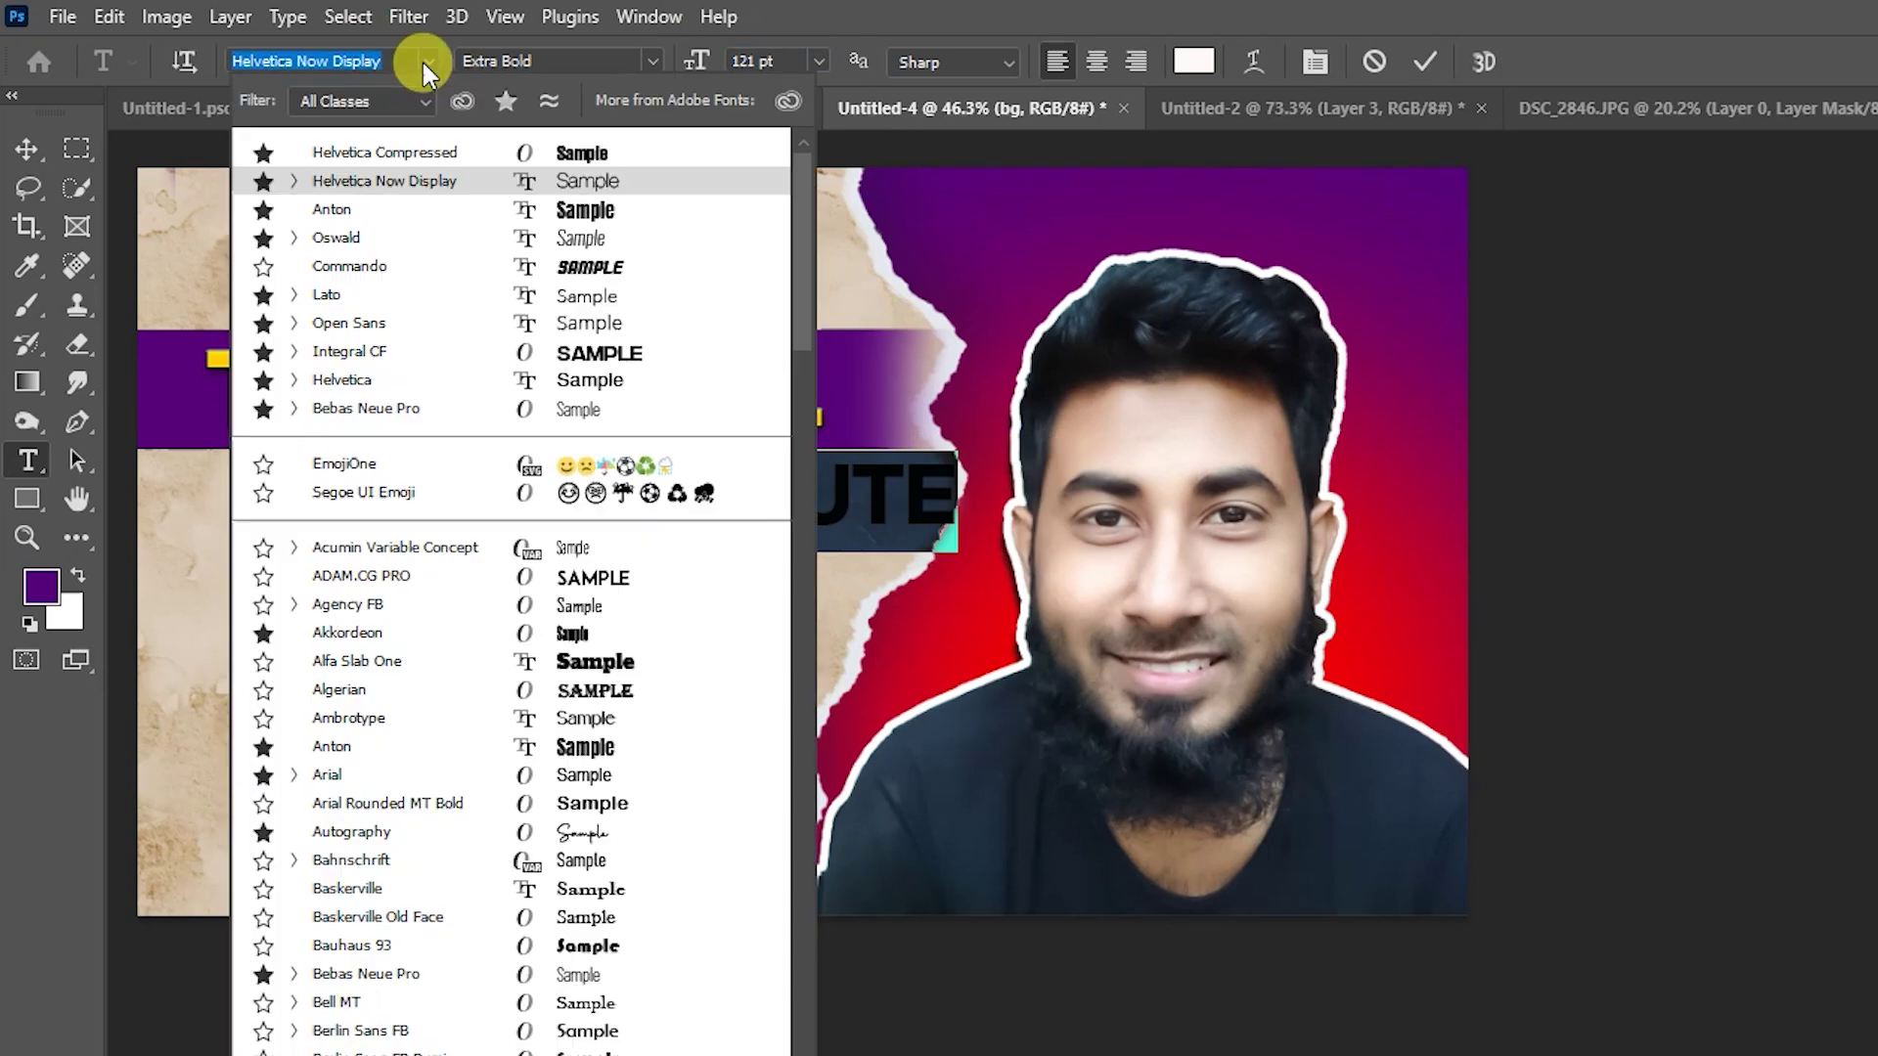
pyautogui.click(456, 153)
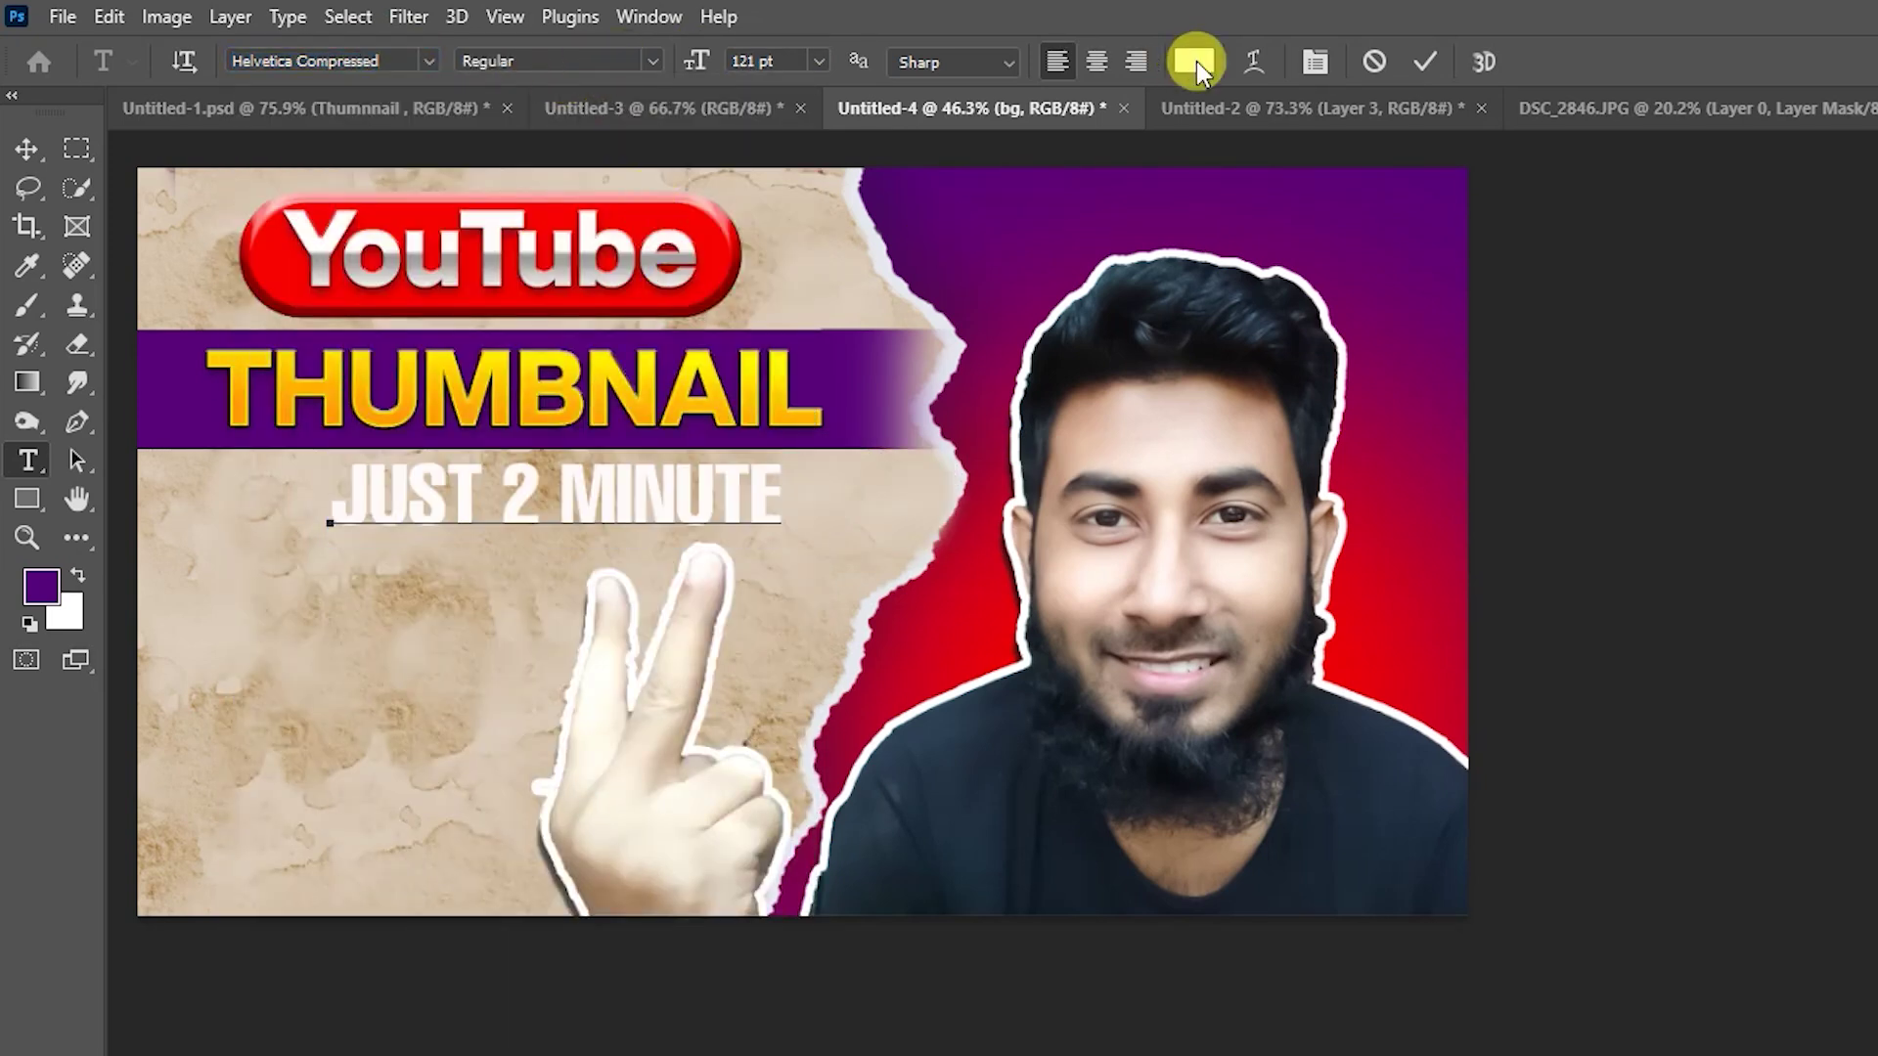
pyautogui.click(1425, 60)
pyautogui.press('v')
pyautogui.moveTo(563, 489); pyautogui.dragTo(515, 510)
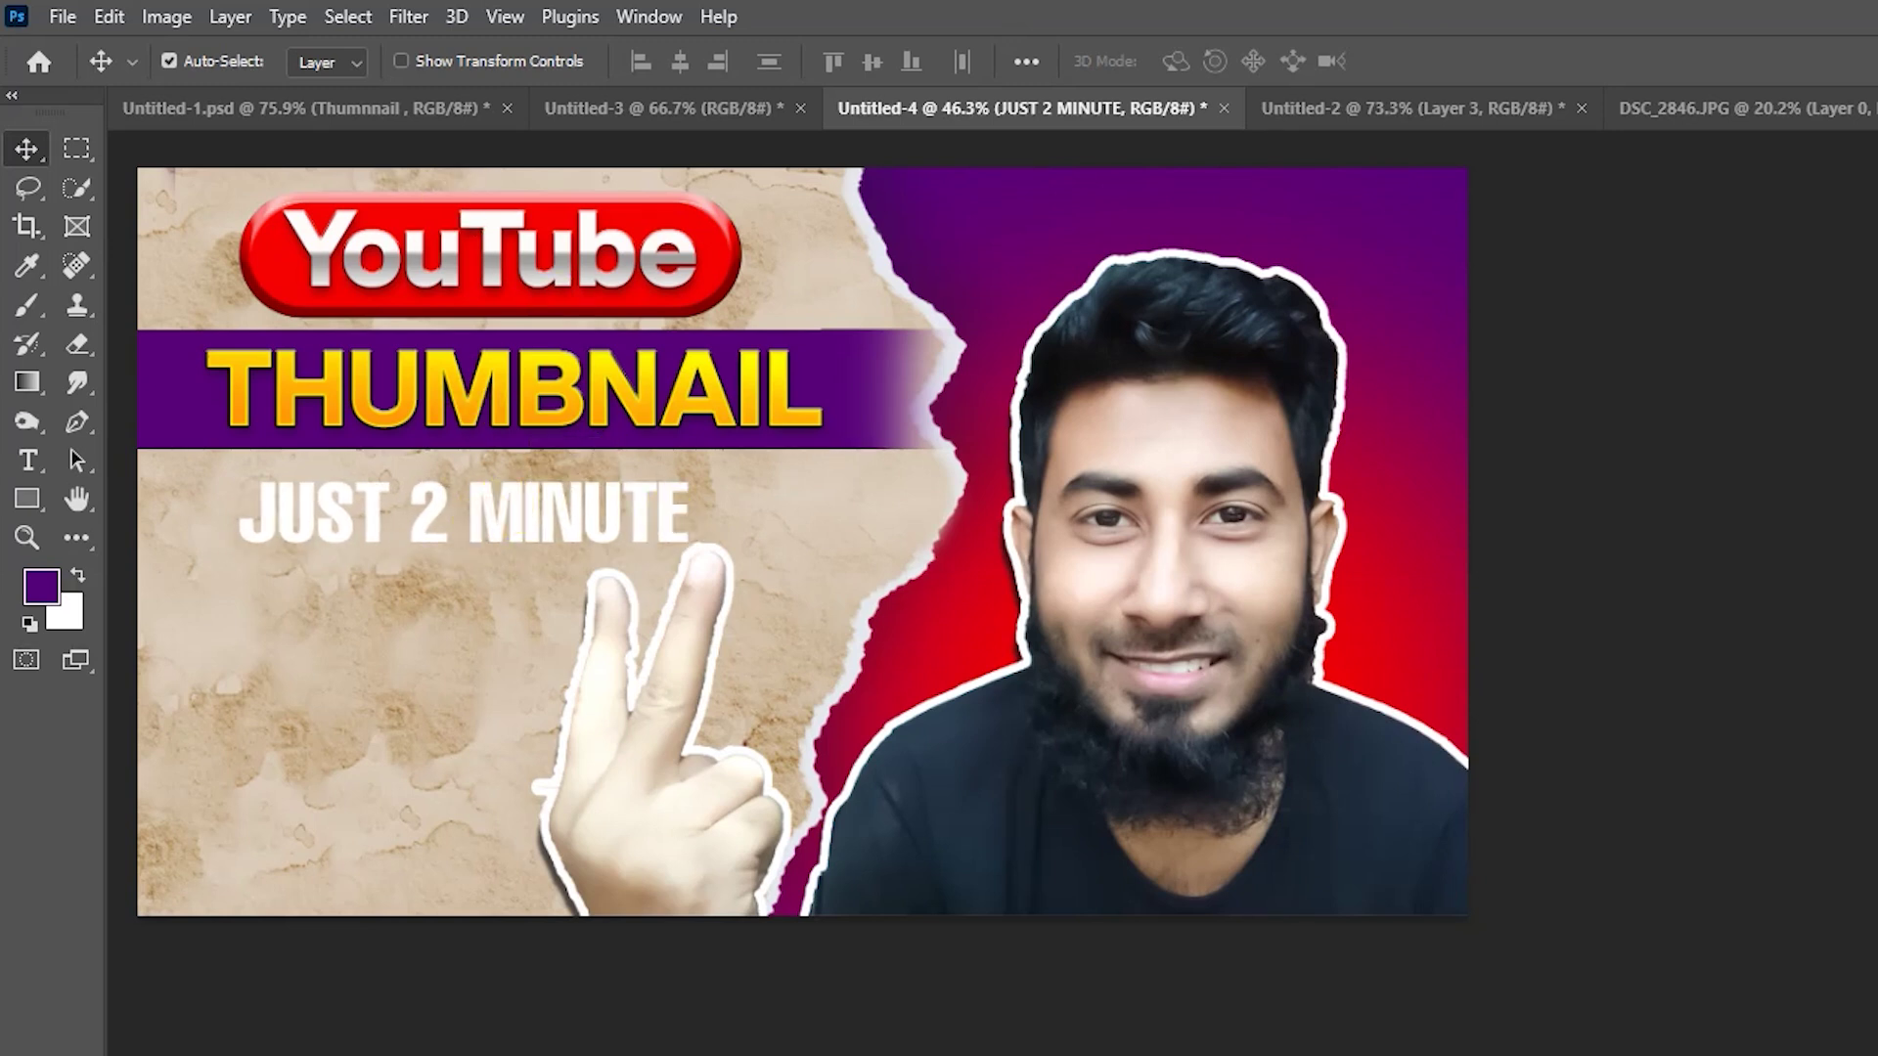
# - Switch to the Untitled-2 document and define its red paint stroke as a brush preset, named "BRUSH" plus the creator's name
pyautogui.hotkey('alt', 'Tab')
pyautogui.scroll(-5, 1099, 834)
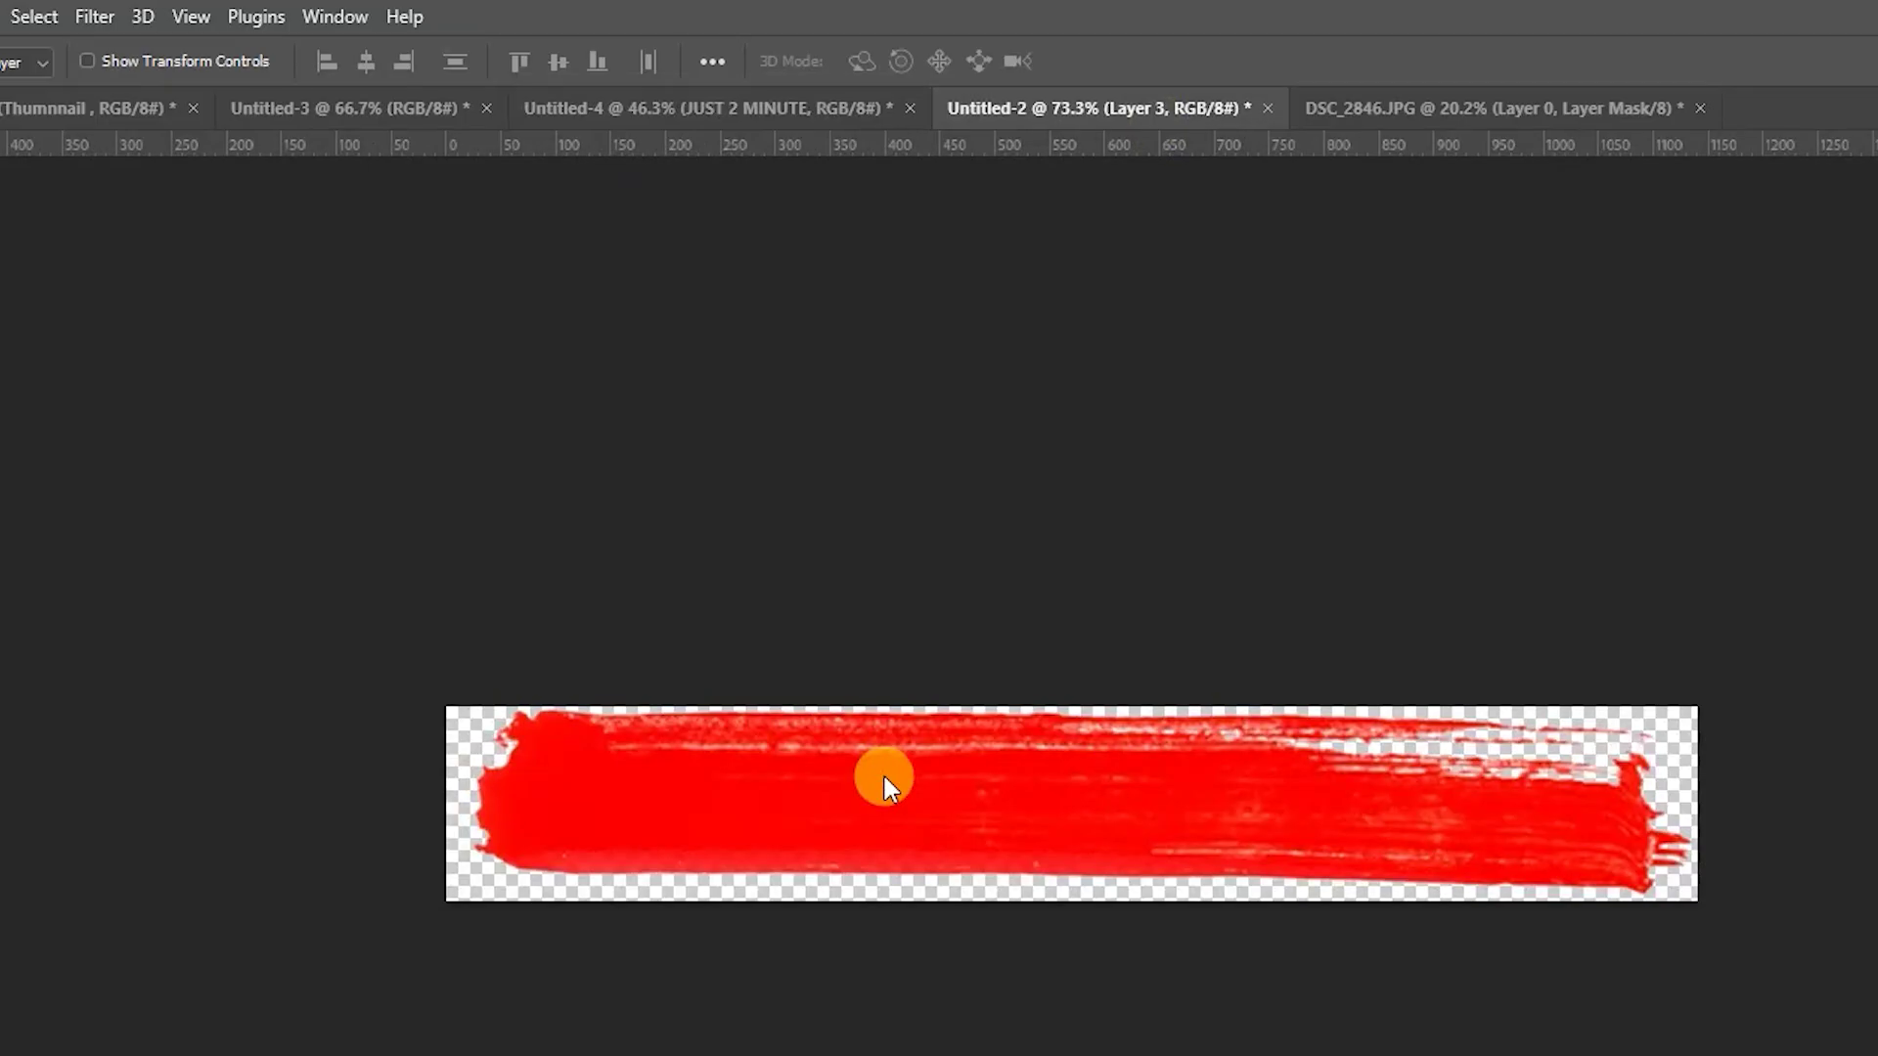
pyautogui.scroll(-2, 884, 775)
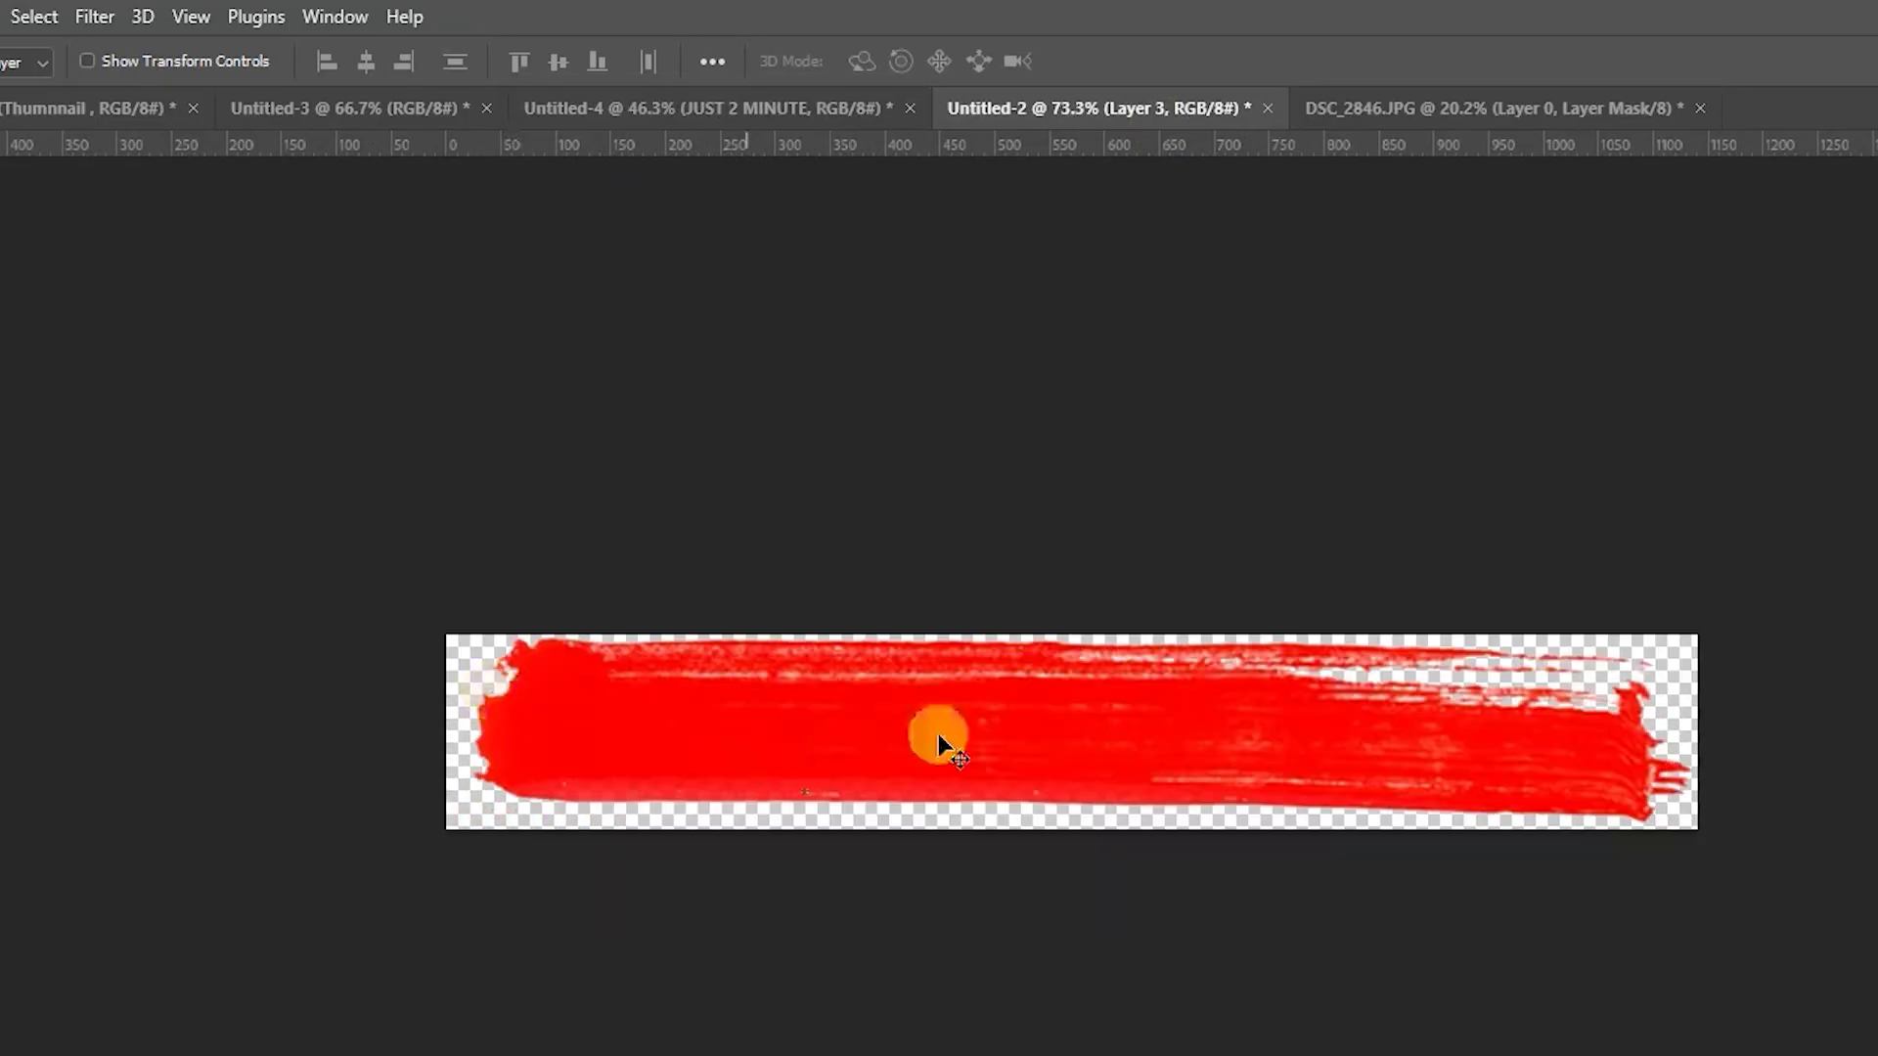
pyautogui.click(0, 17)
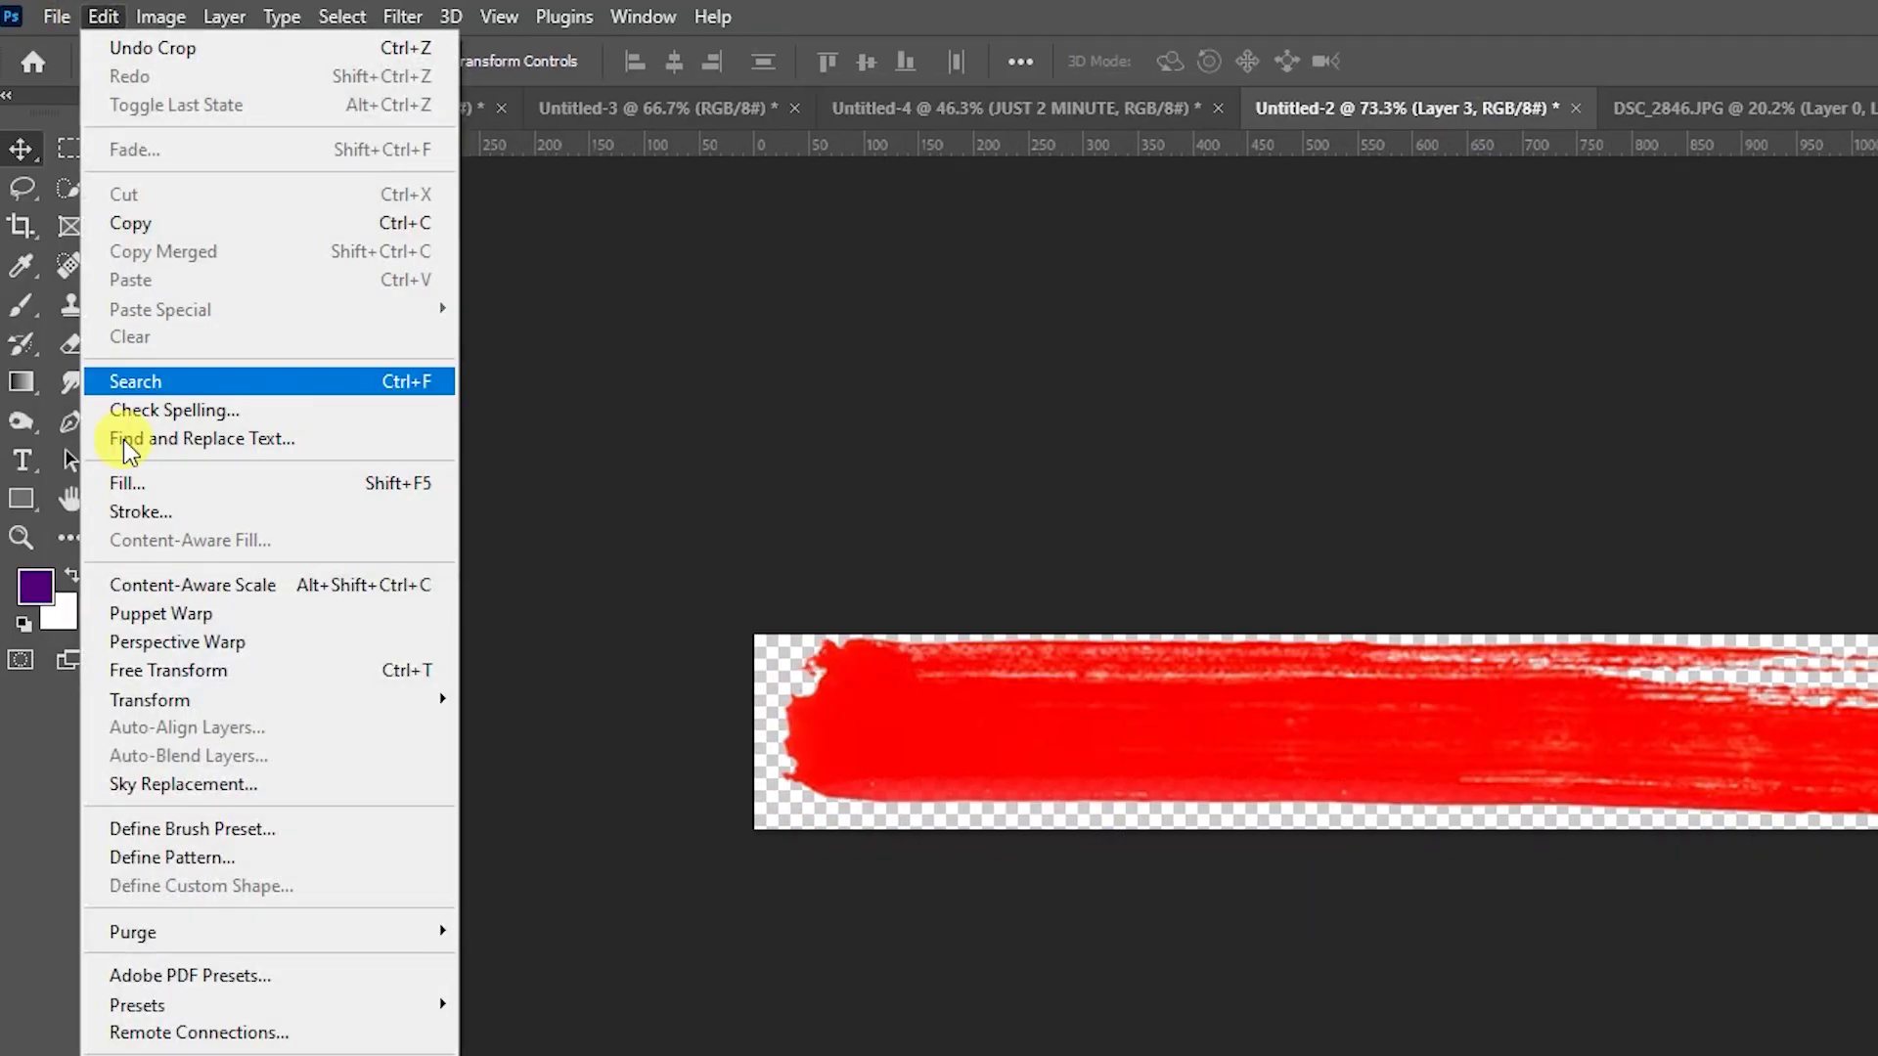
pyautogui.click(0, 831)
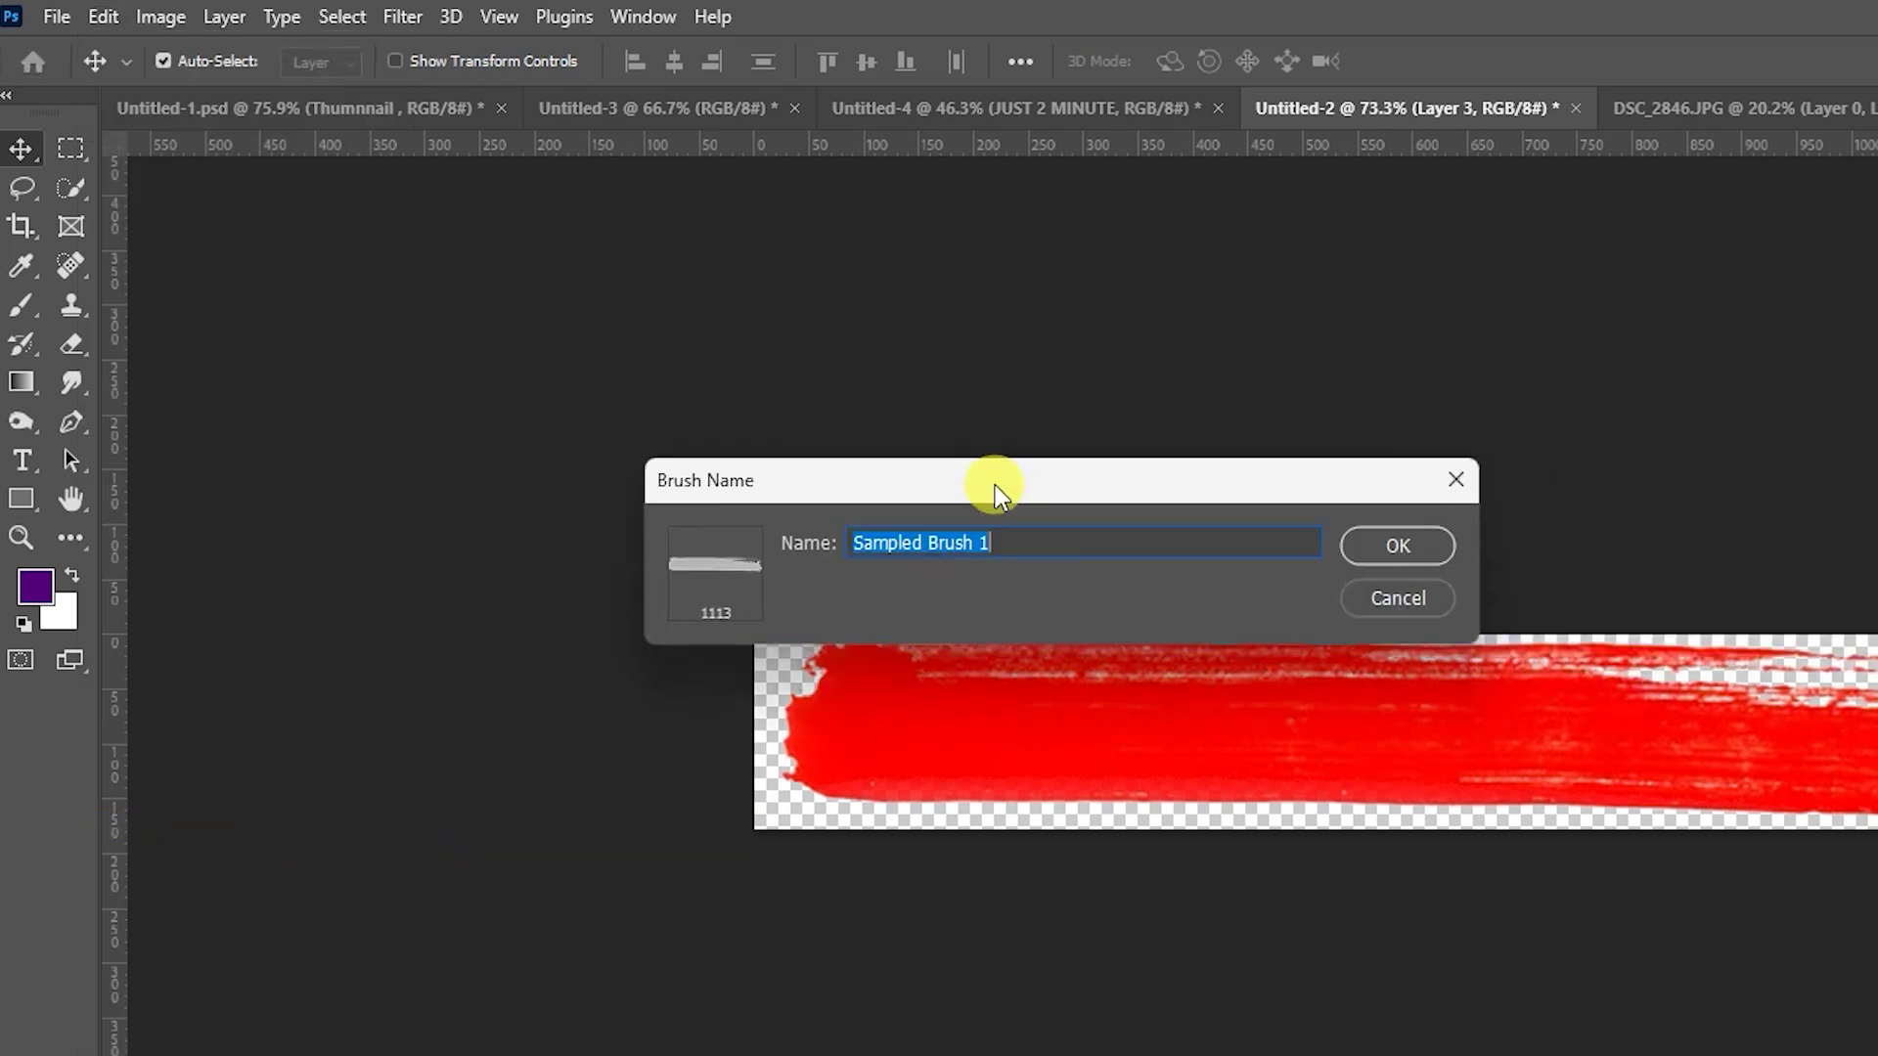
pyautogui.write('BRUSH ARMAN')
pyautogui.press('Return')
# - Return to the Untitled-4 thumbnail document and choose the custom paint-stroke brush for the Brush tool
pyautogui.click(978, 109)
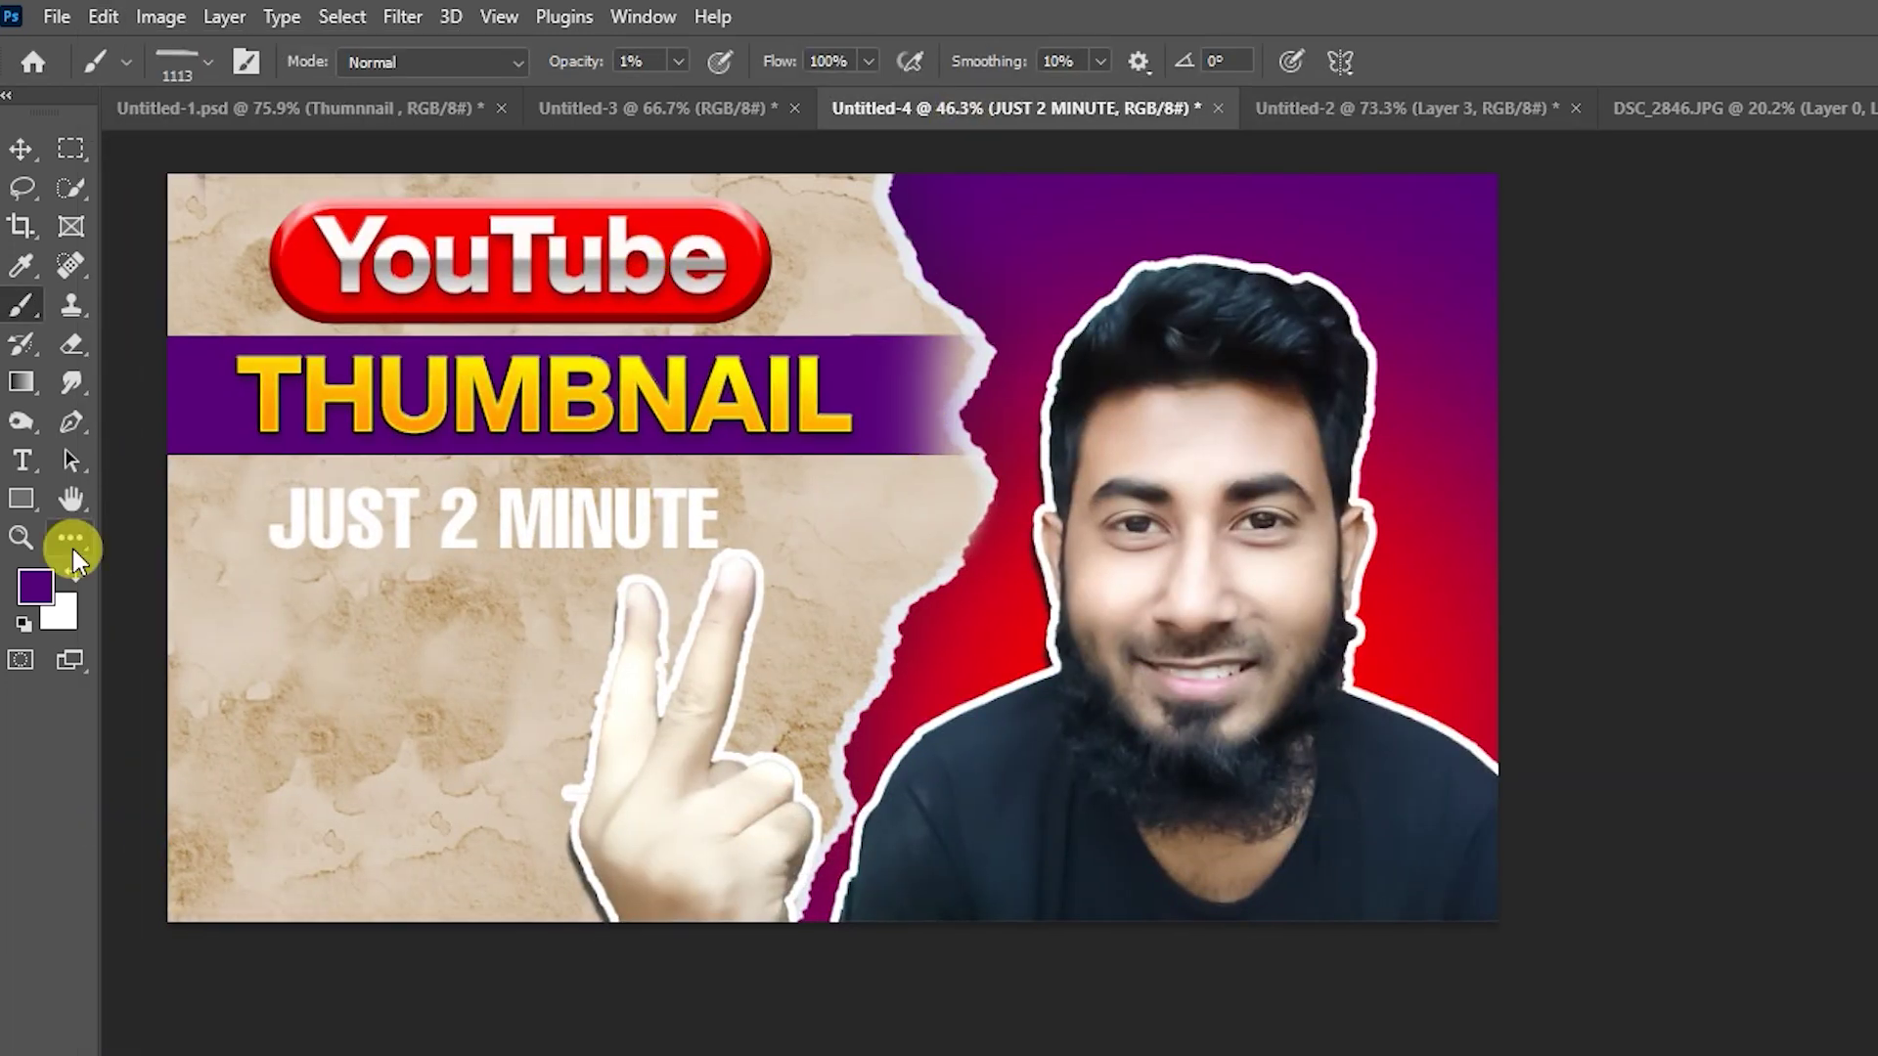
pyautogui.click(75, 553)
pyautogui.click(138, 607)
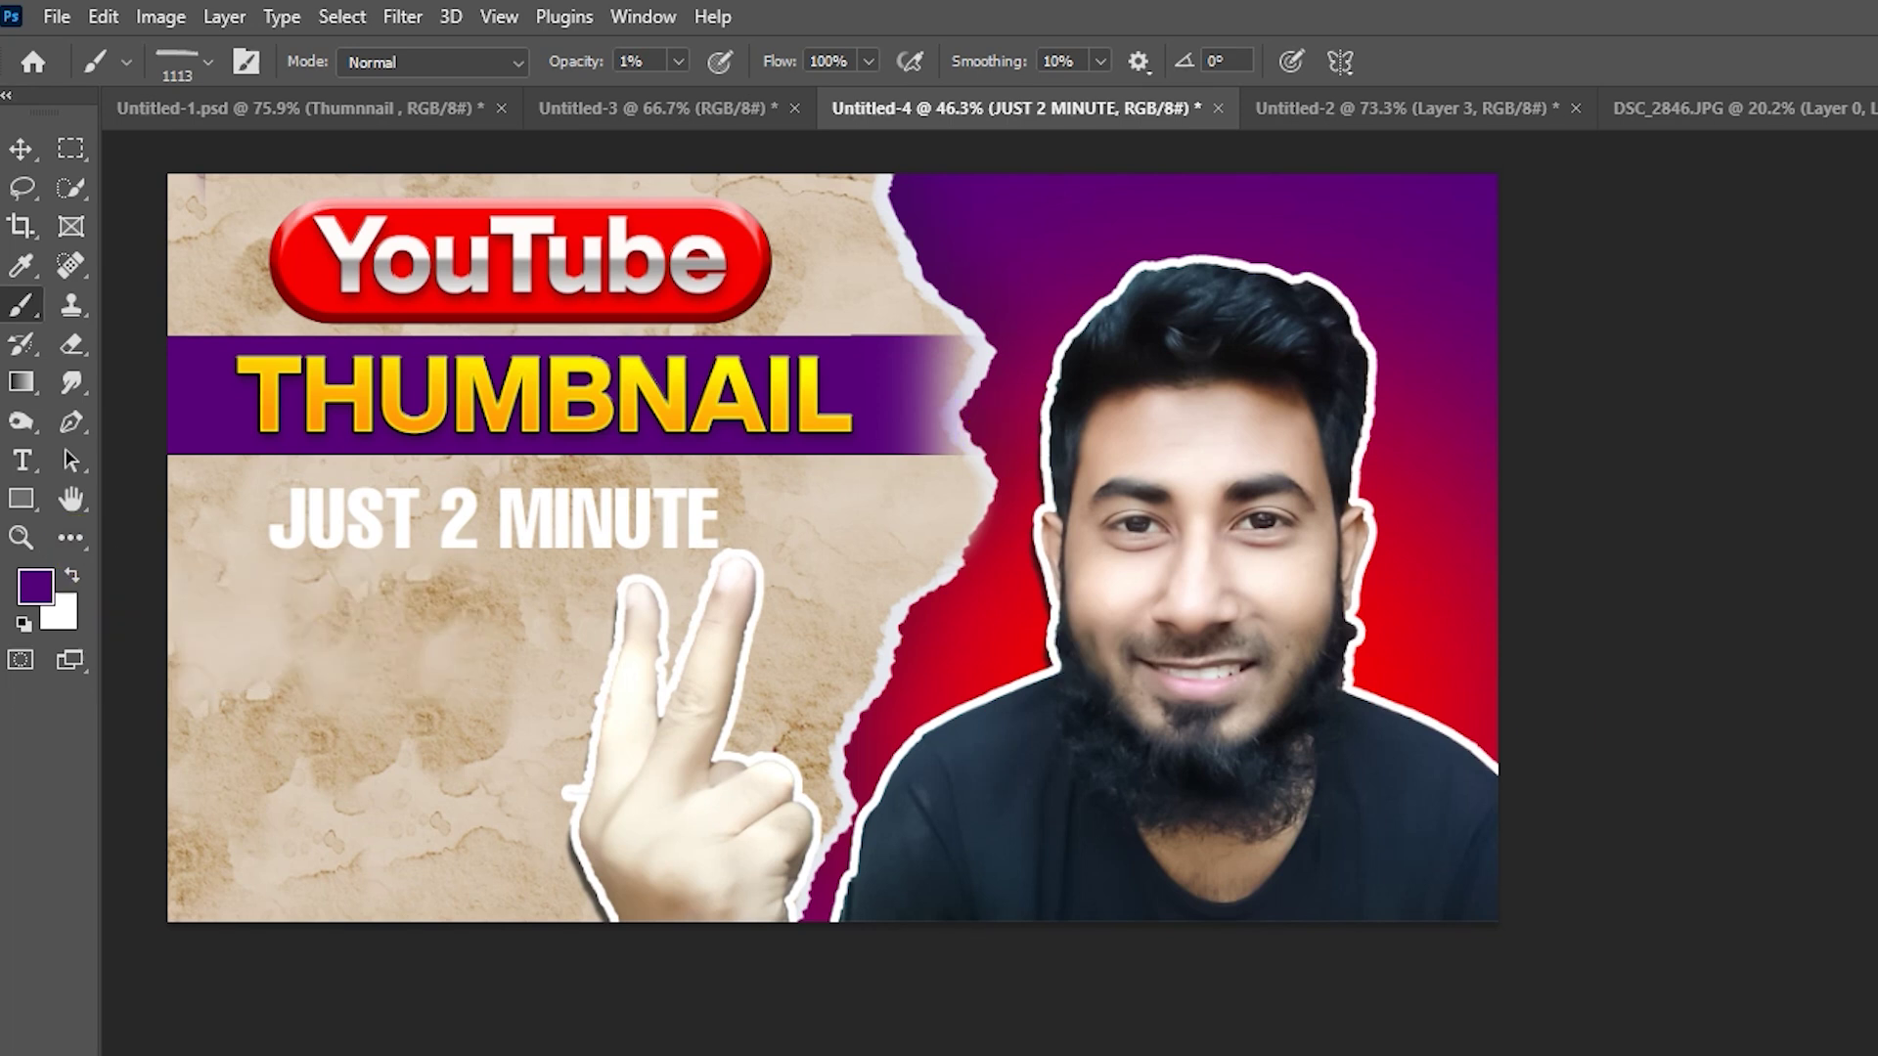
pyautogui.click(197, 57)
pyautogui.click(160, 889)
# - Stamp a solid purple paint stroke at the "JUST 2 MINUTE" text, replacing the faint first attempt, and move its layer behind the text
pyautogui.click(587, 565)
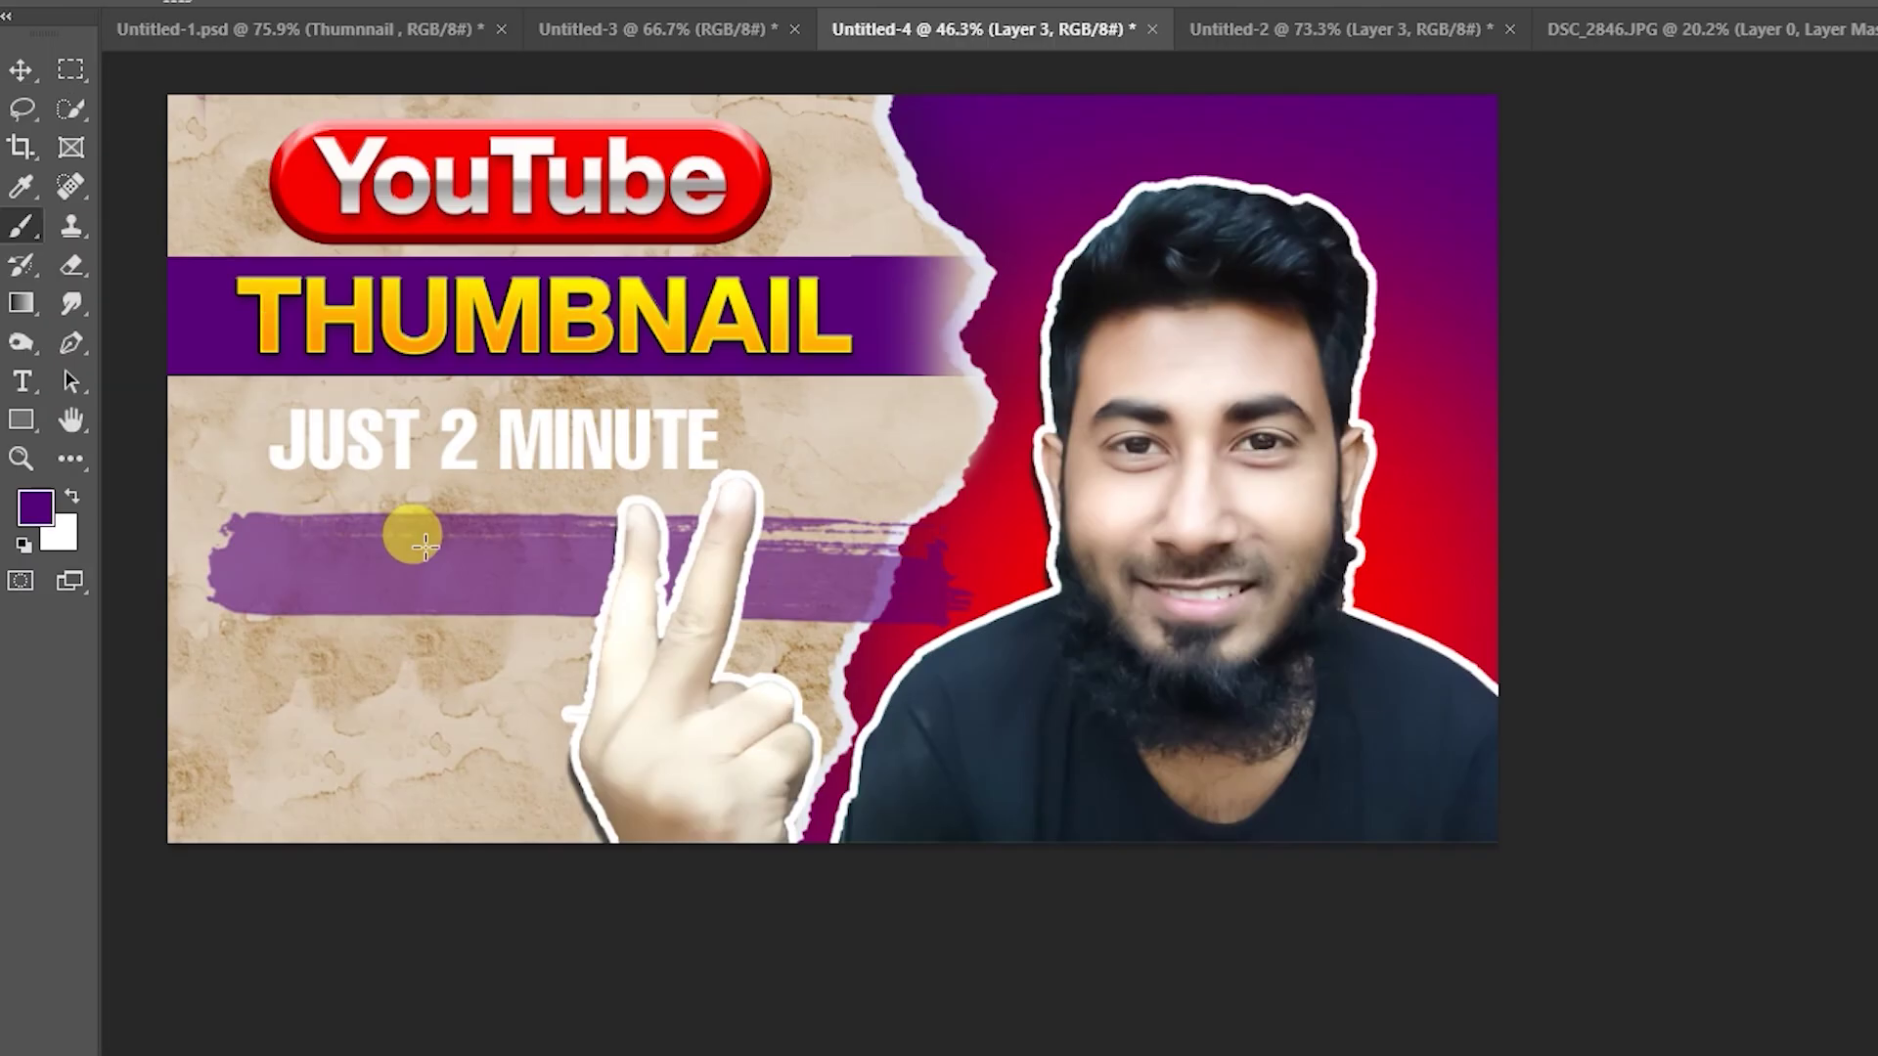
pyautogui.hotkey('ctrl', 'z')
pyautogui.click(548, 557)
pyautogui.press('v')
pyautogui.hotkey('ctrl', '[')
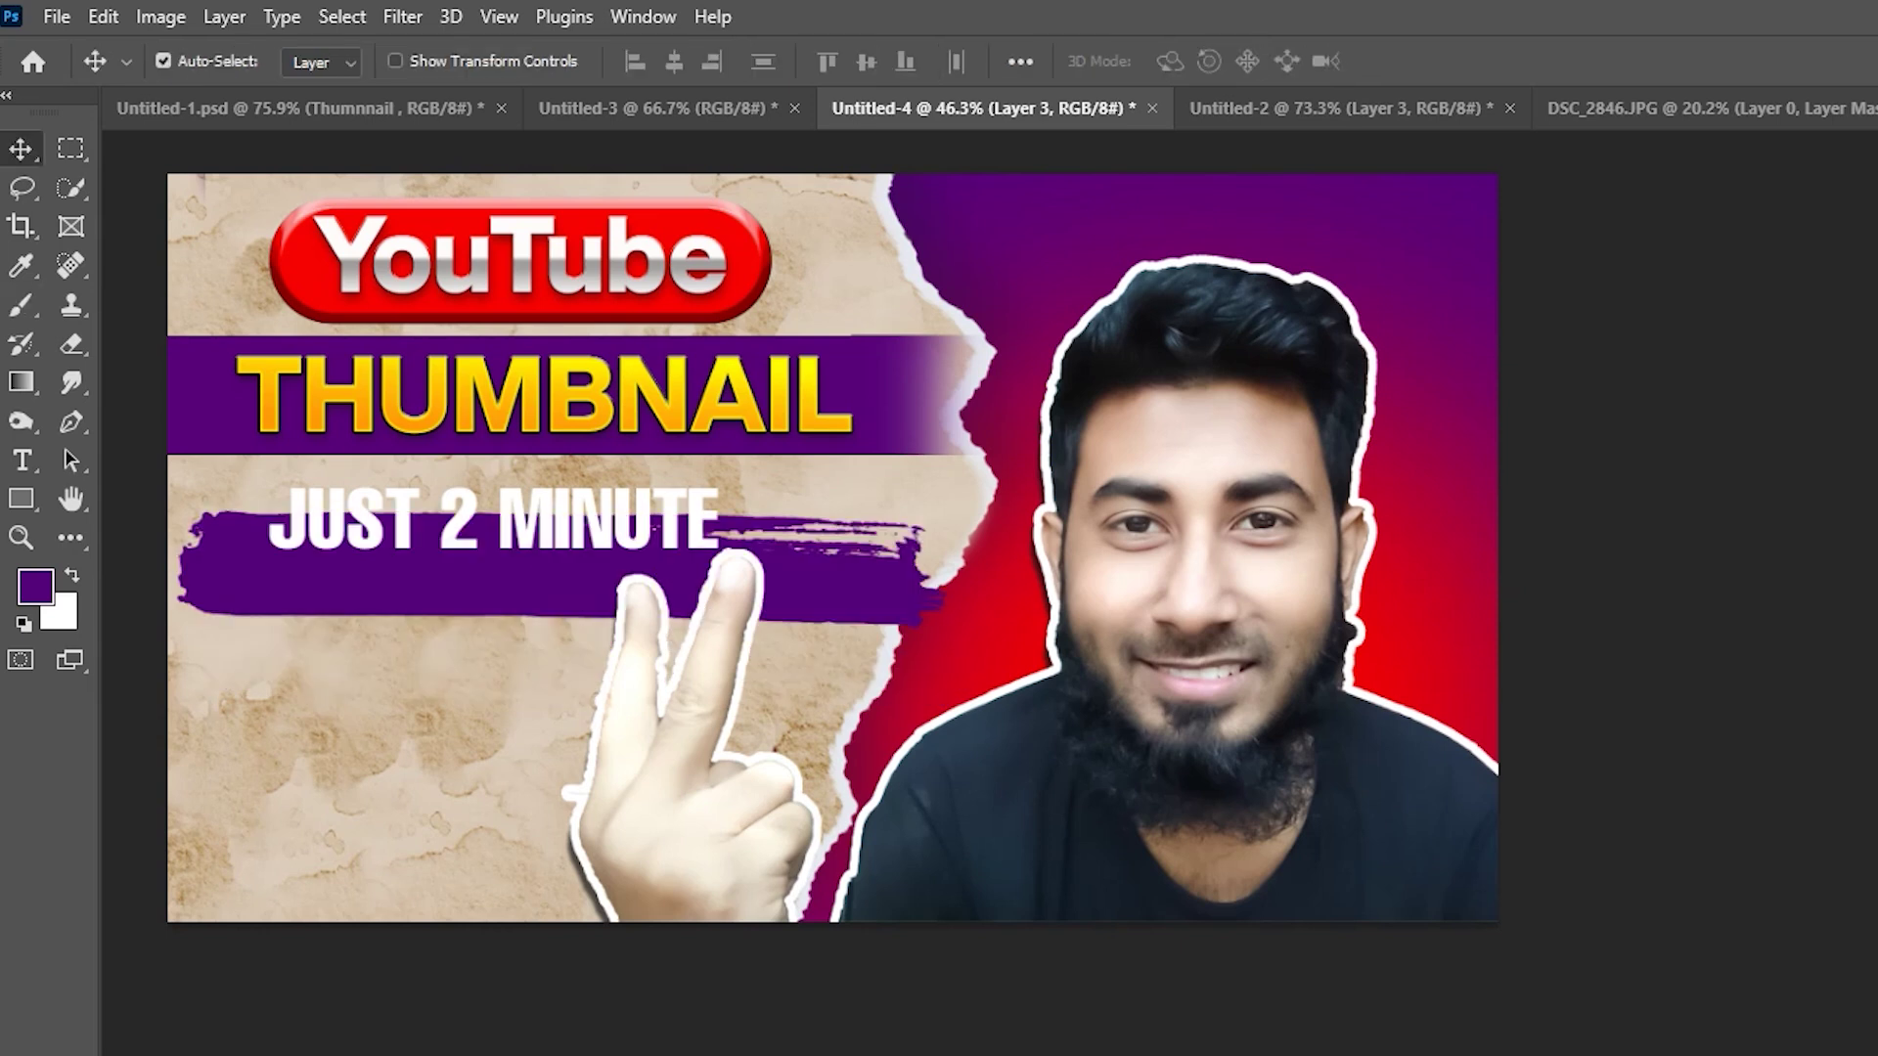
# - Fit the purple paint stroke behind the "JUST 2 MINUTE" text, and stamp a red (#f50101) paint stroke at the thumbnail's lower-left edge
pyautogui.hotkey('ctrl', 't')
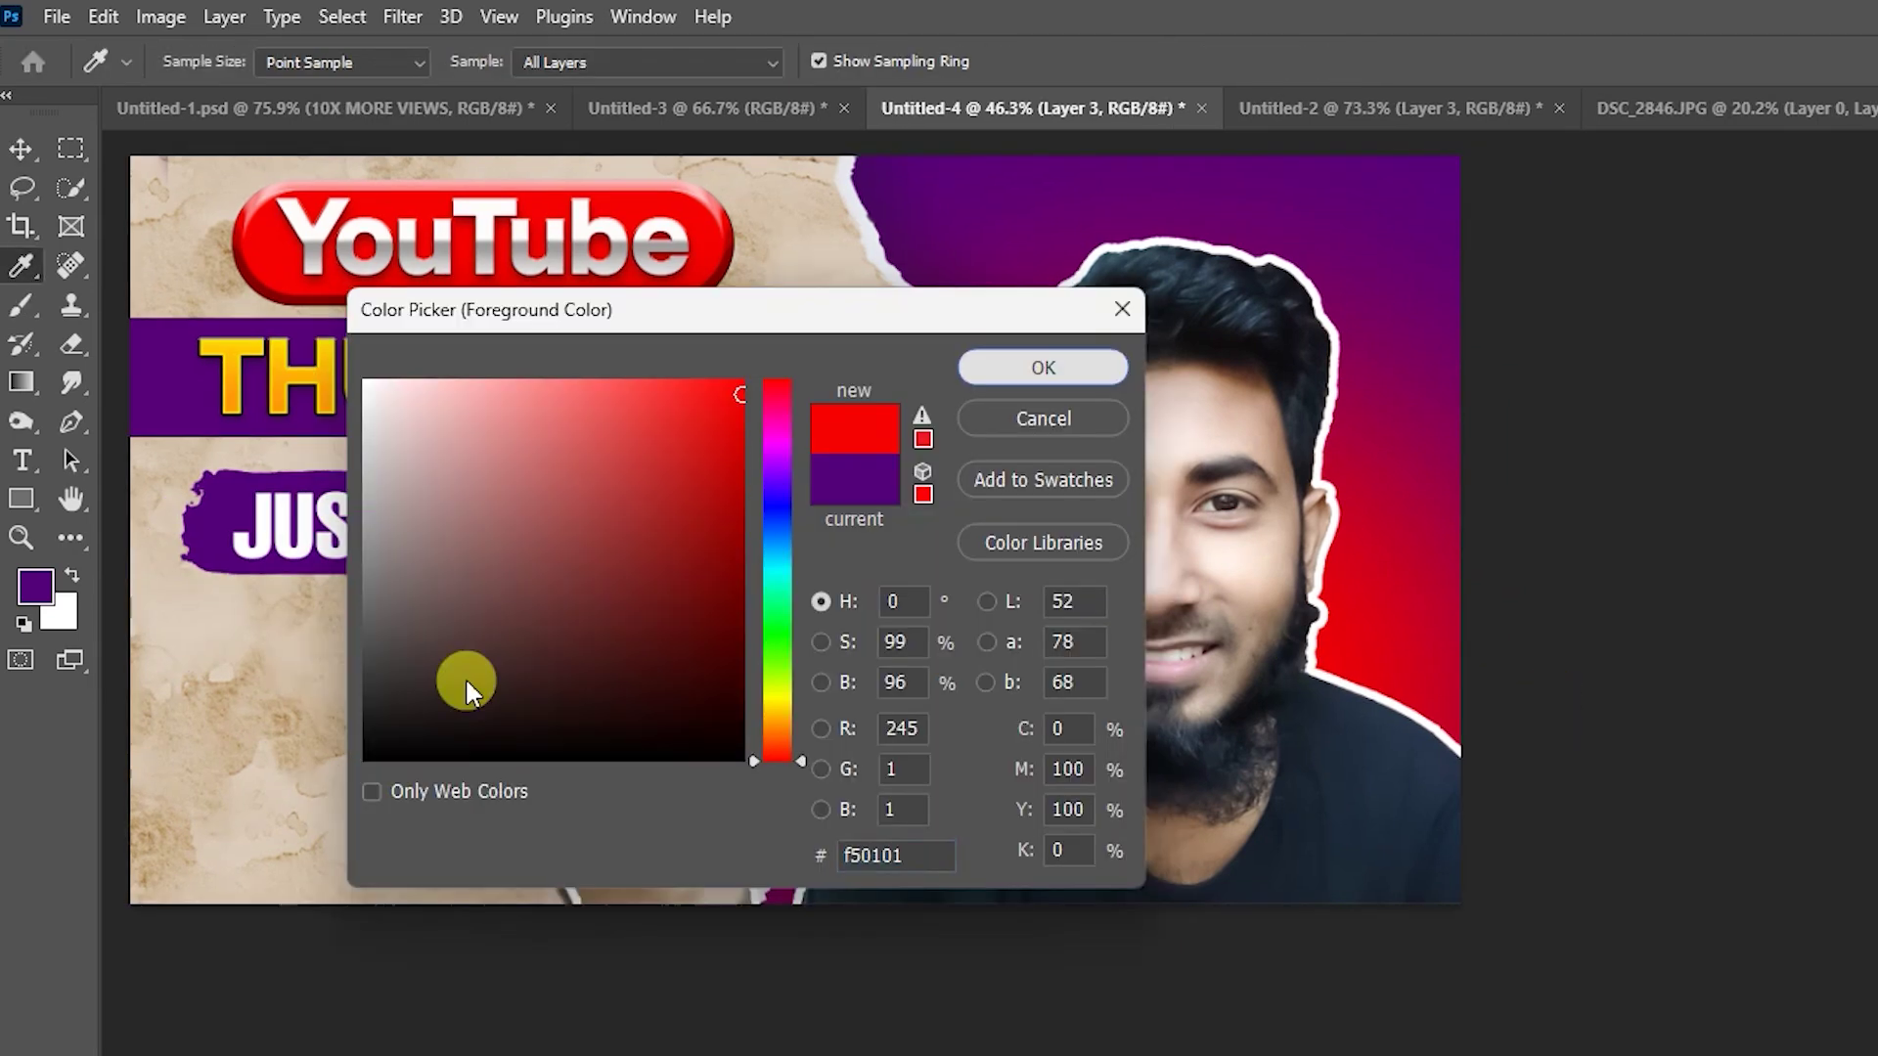
pyautogui.press('Return')
pyautogui.click(284, 721)
pyautogui.press('b')
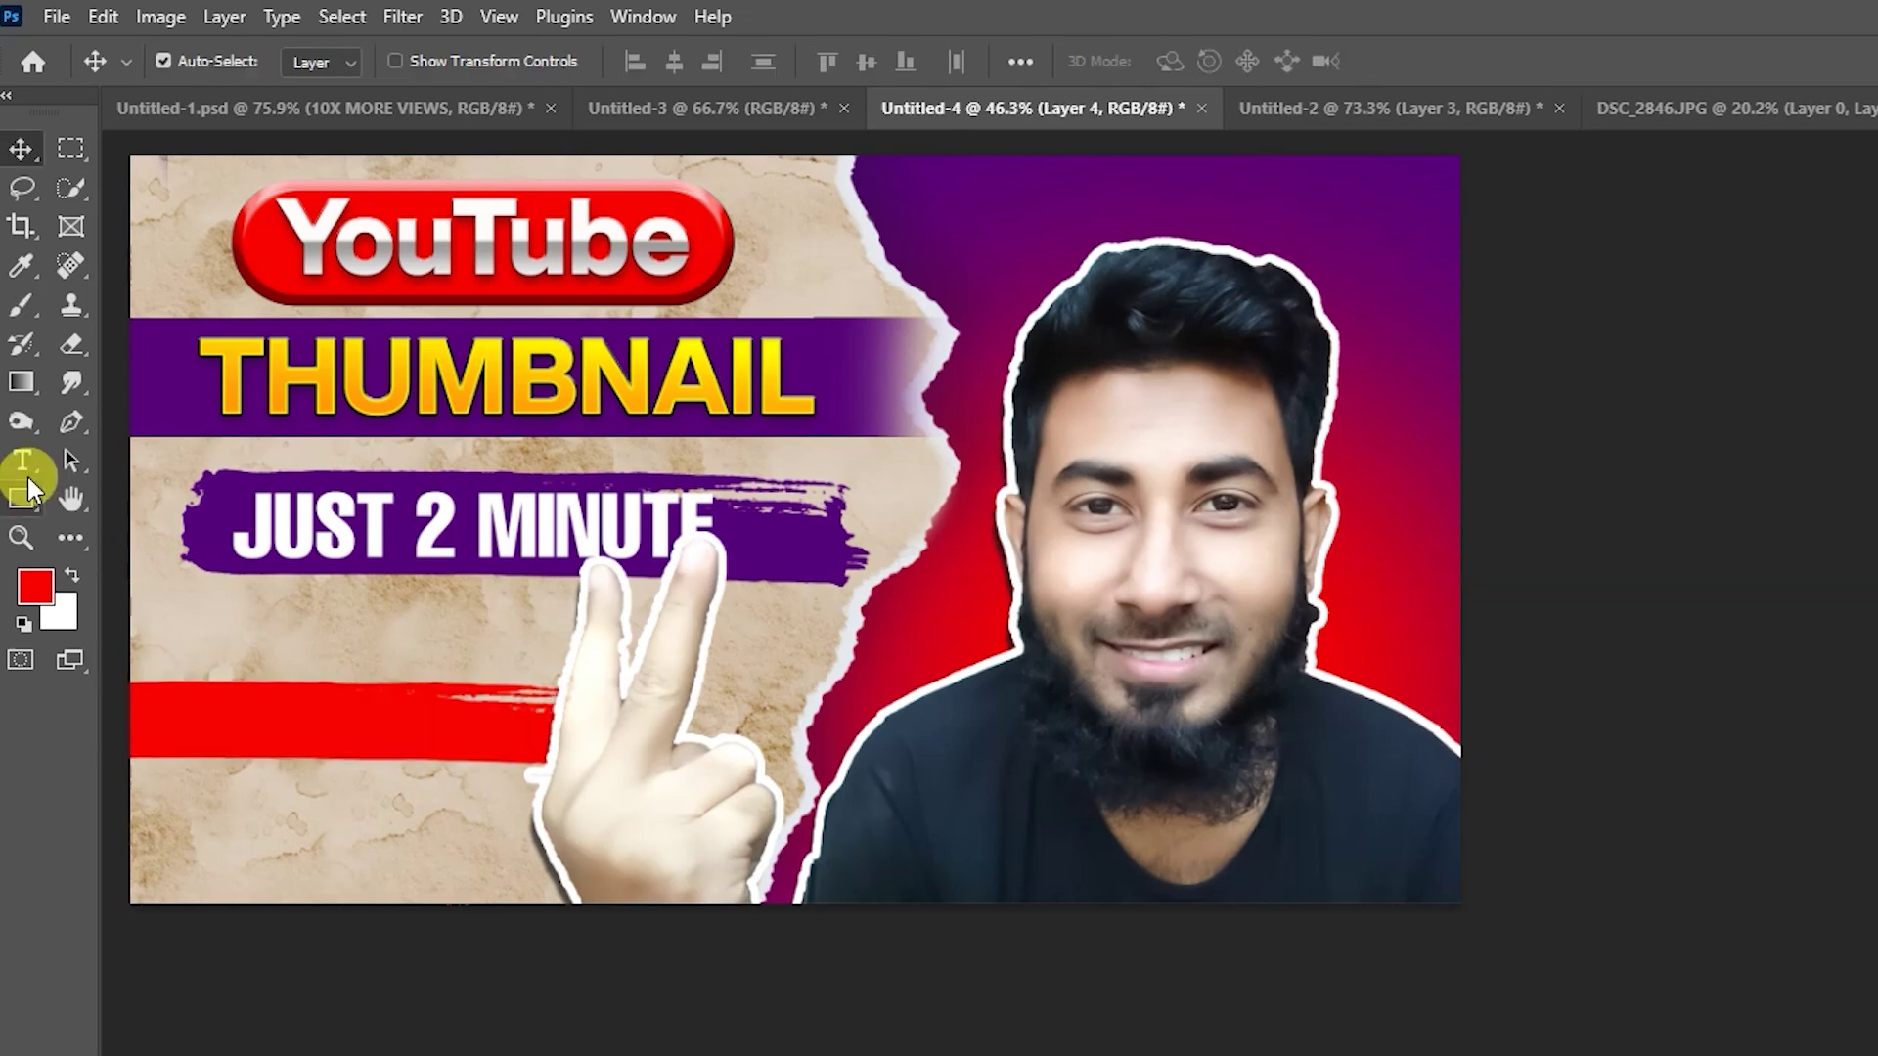
# - Add the white text "10X MORE VIEWS" in Oswald over the red paint stroke
pyautogui.click(21, 460)
pyautogui.click(281, 729)
pyautogui.write('10X MORE')
pyautogui.hotkey('ctrl', 'a')
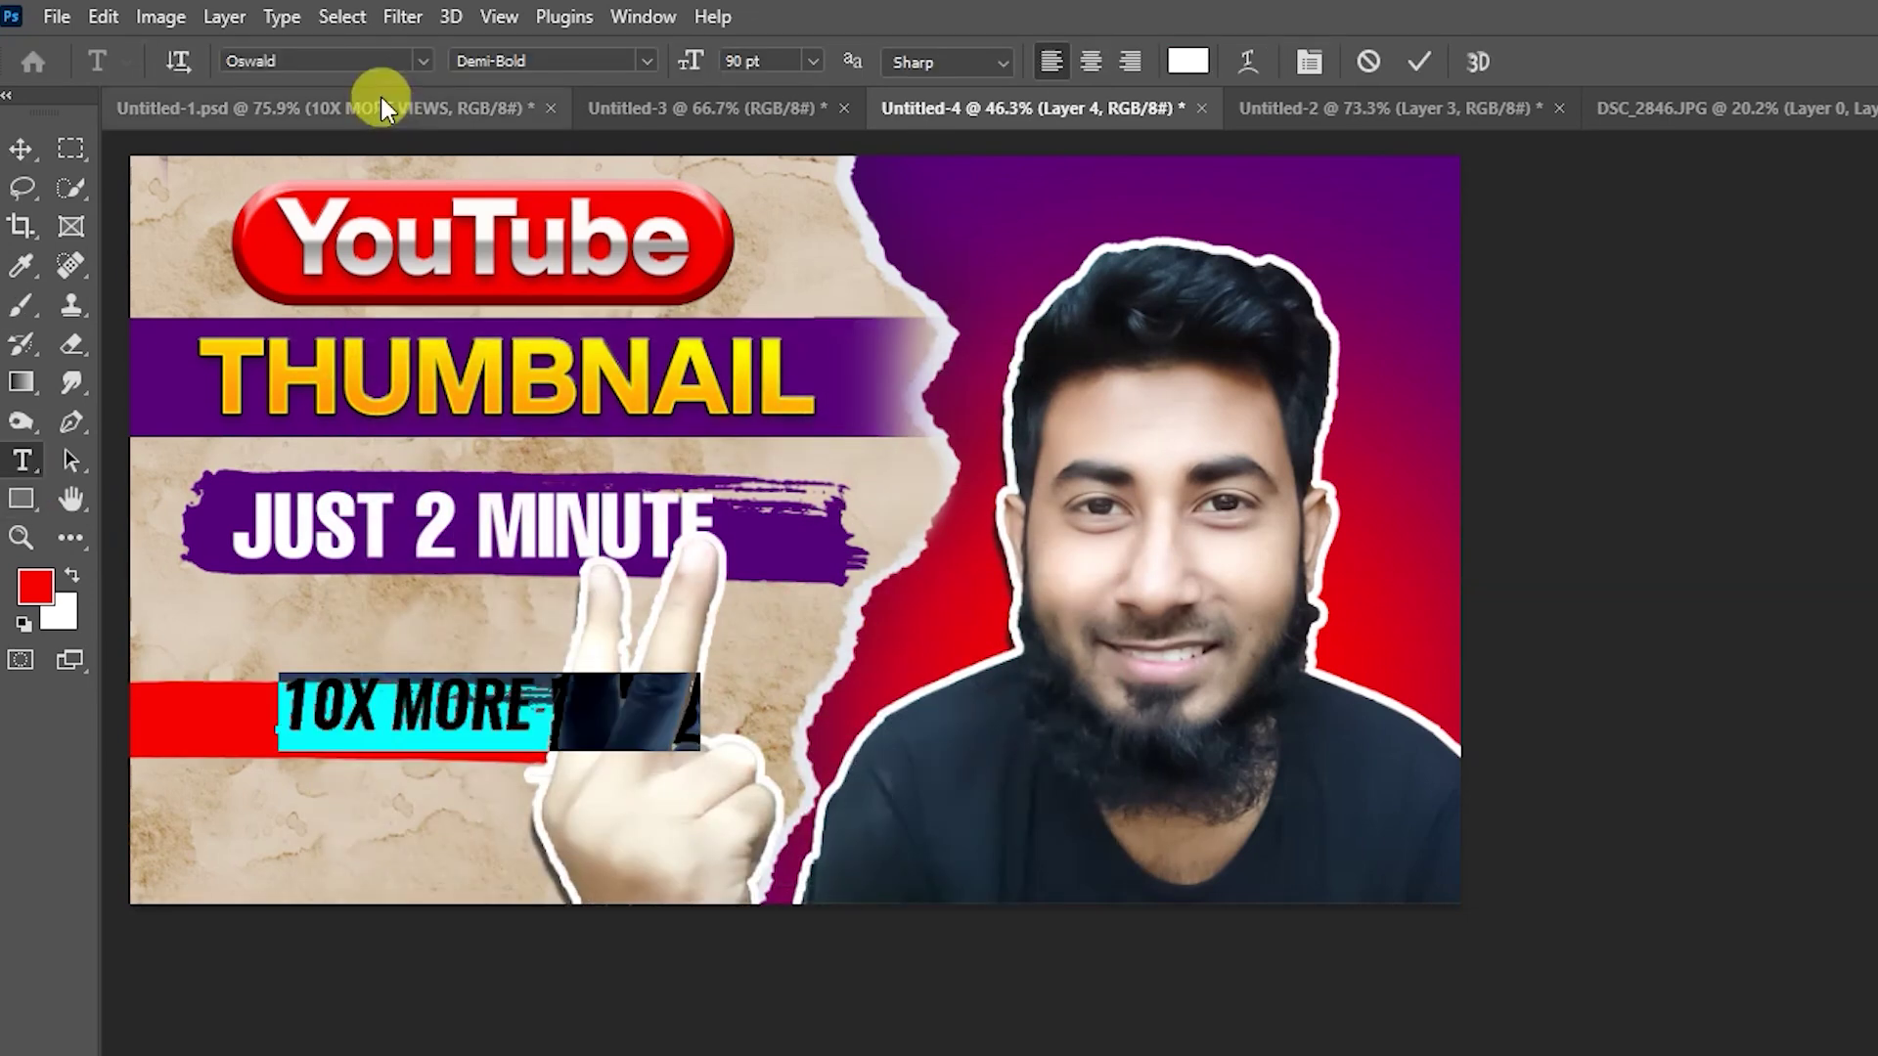
pyautogui.click(422, 61)
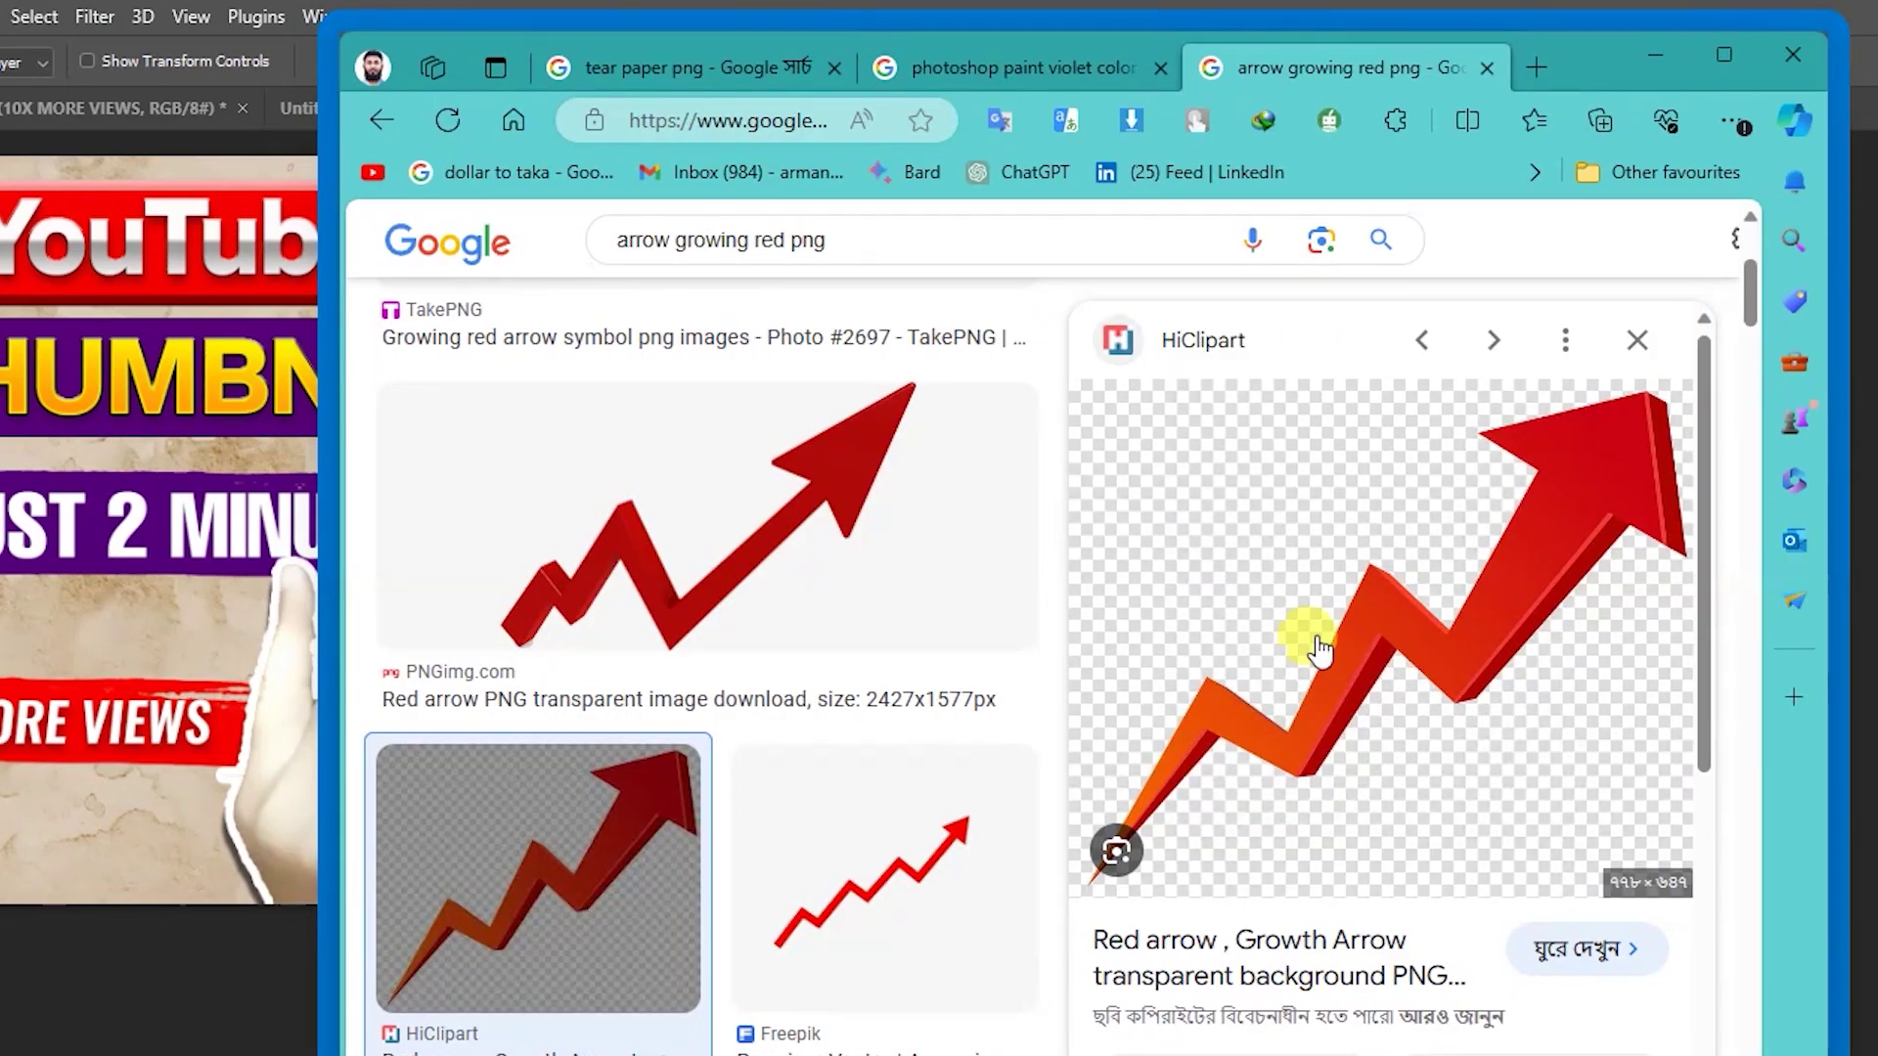
# - Bring the red growth arrow from the browser's image results into the thumbnail below "10X MORE VIEWS", with a stroke and drop shadow
pyautogui.rightClick(1308, 636)
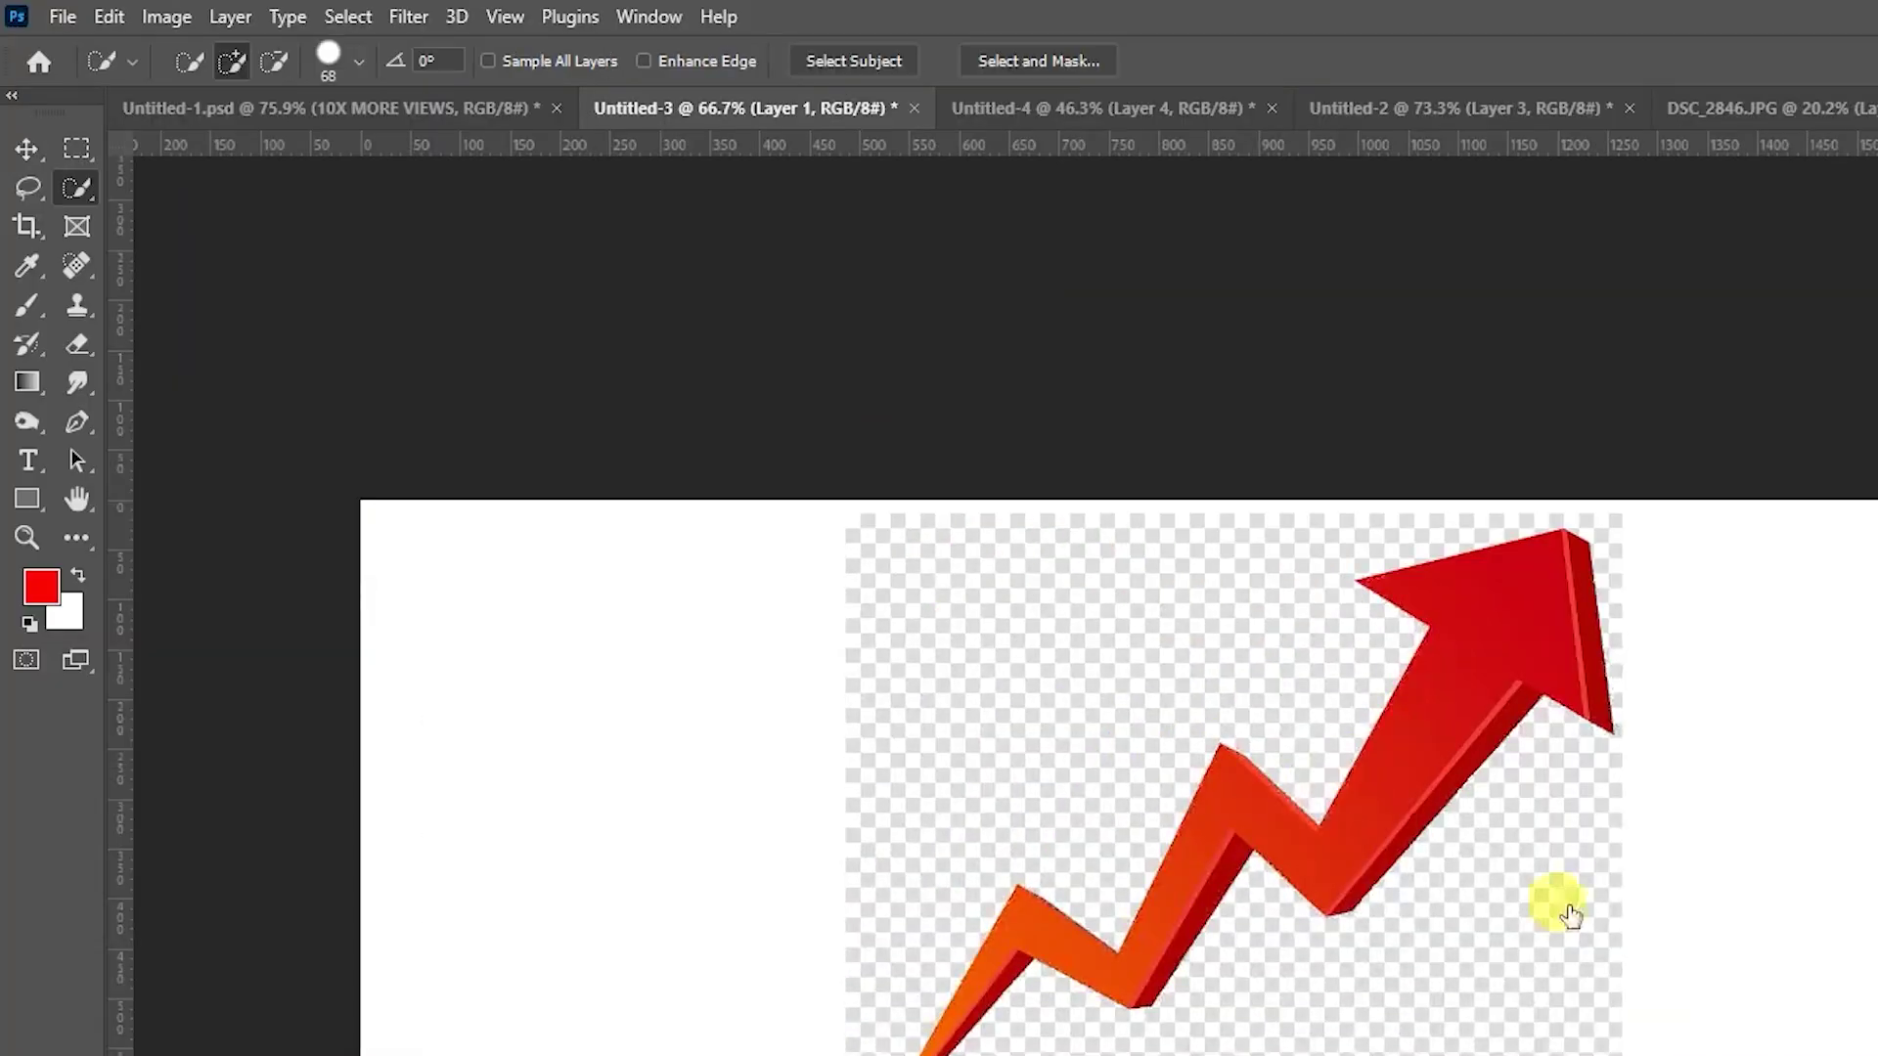
pyautogui.press('v')
pyautogui.moveTo(1551, 901); pyautogui.dragTo(1530, 108)
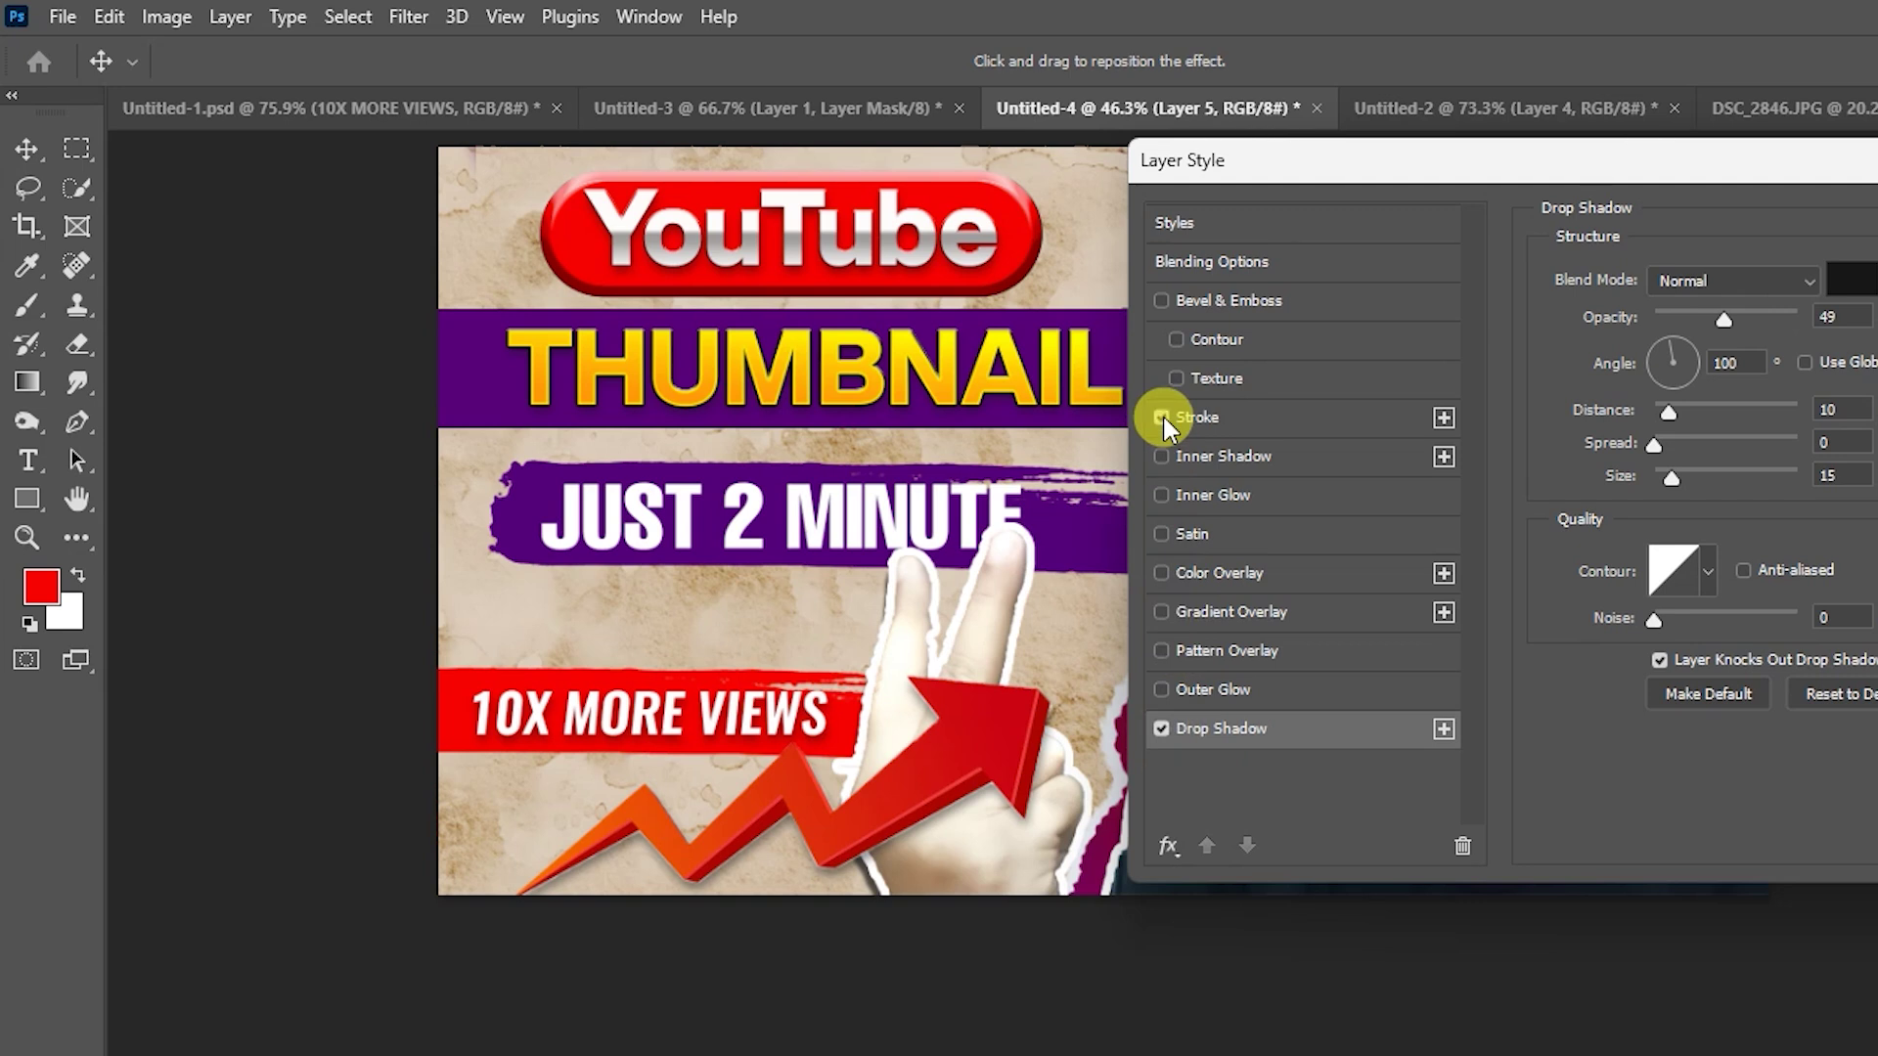
pyautogui.click(1164, 421)
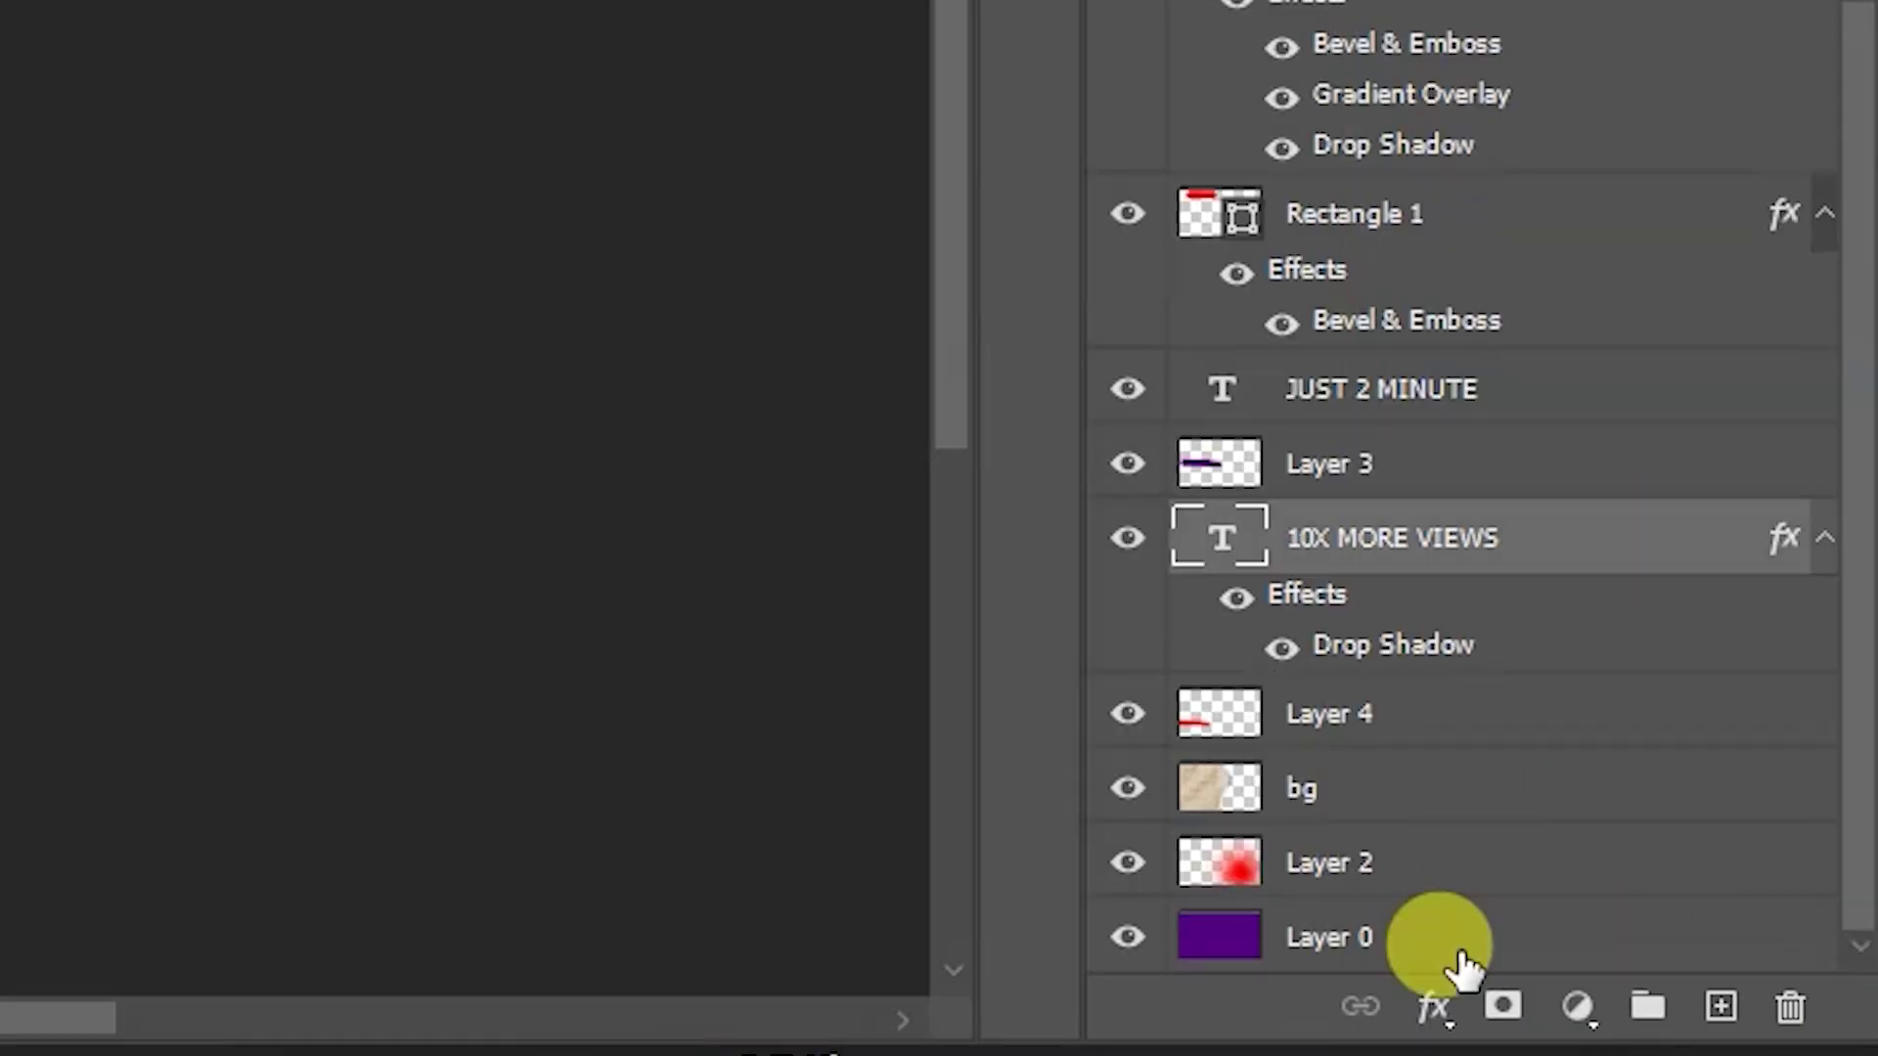
# - Lock the background layers Layer 0, Layer 2 and bg
pyautogui.click(1463, 954)
pyautogui.hotkey('ctrl', '/')
pyautogui.click(1419, 863)
pyautogui.hotkey('ctrl', '/')
pyautogui.click(1418, 787)
pyautogui.hotkey('ctrl', '/')
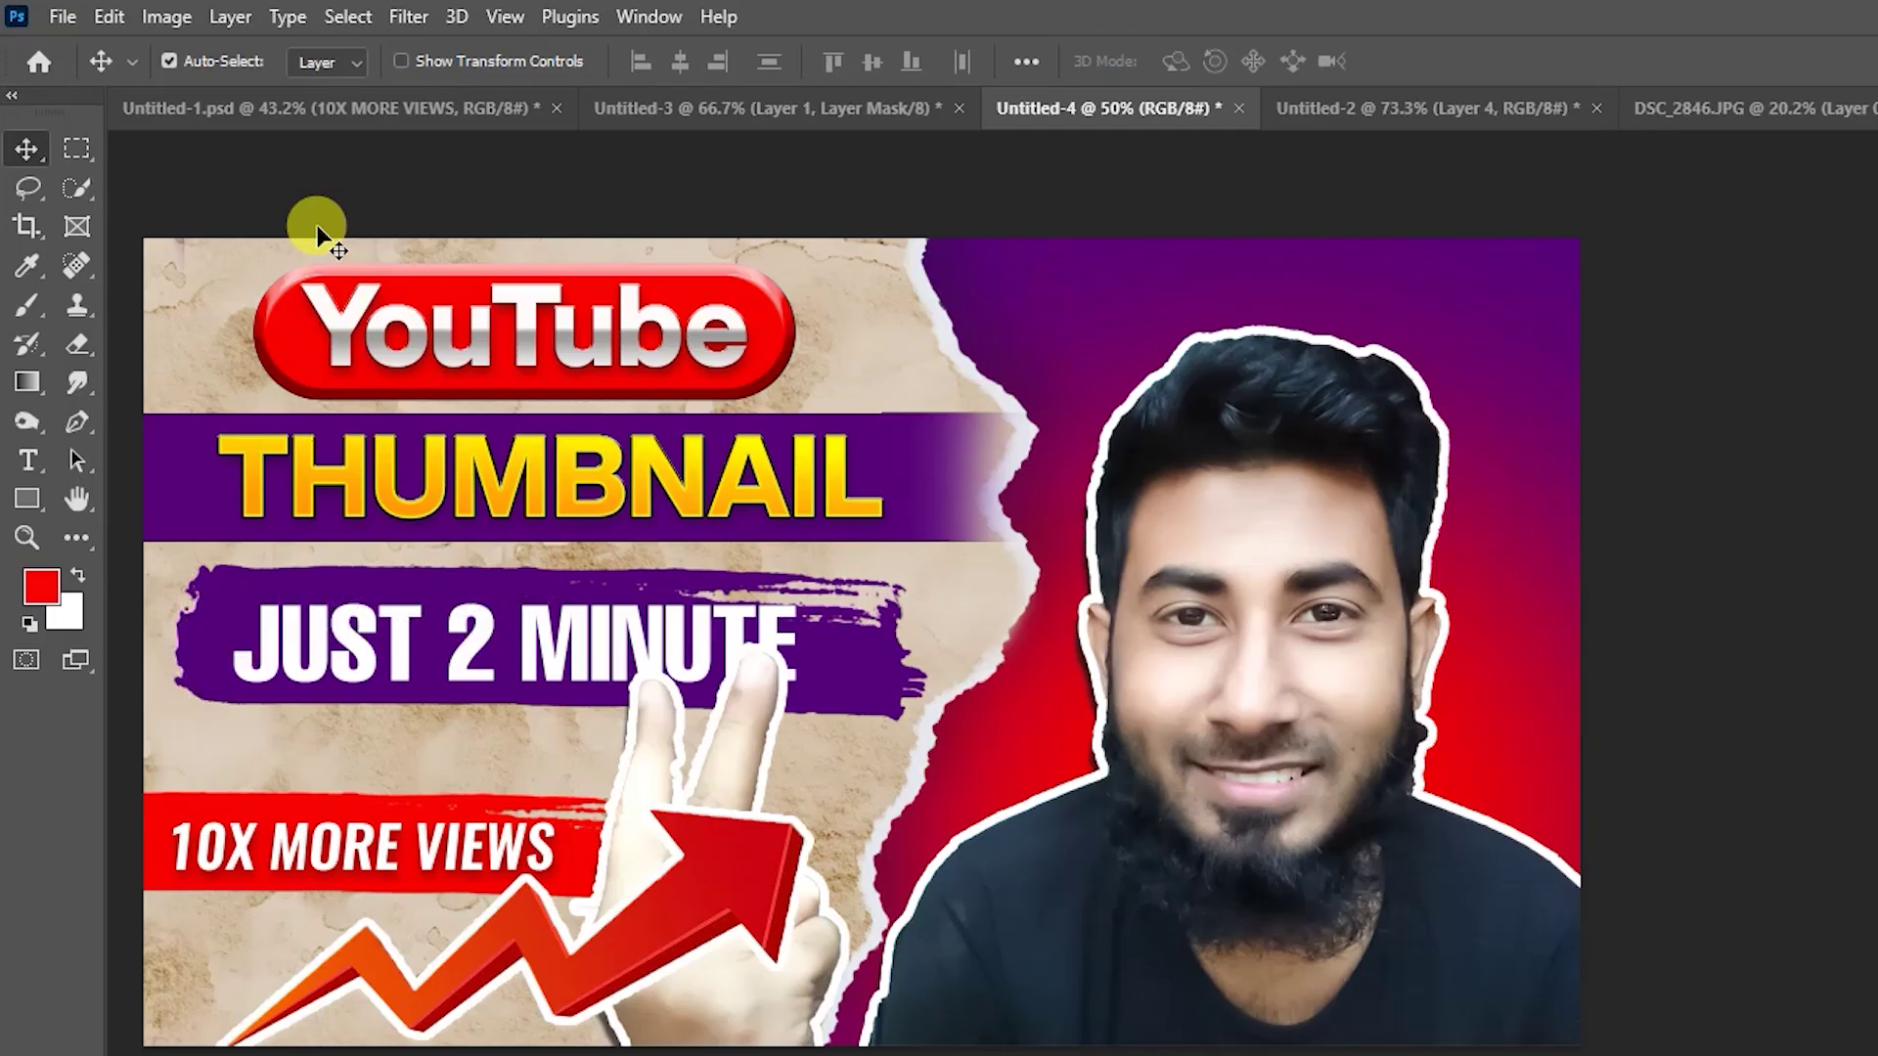
# - Tilt the title texts, bands, paint strokes and arrow together with a slight counterclockwise rotation and a -2.5° skew that raises their inner edge
pyautogui.hotkey('ctrl', 't')
pyautogui.moveTo(1054, 1052); pyautogui.dragTo(1066, 1030)
pyautogui.rightClick(859, 616)
pyautogui.click(929, 732)
pyautogui.moveTo(1027, 733); pyautogui.dragTo(1027, 691)
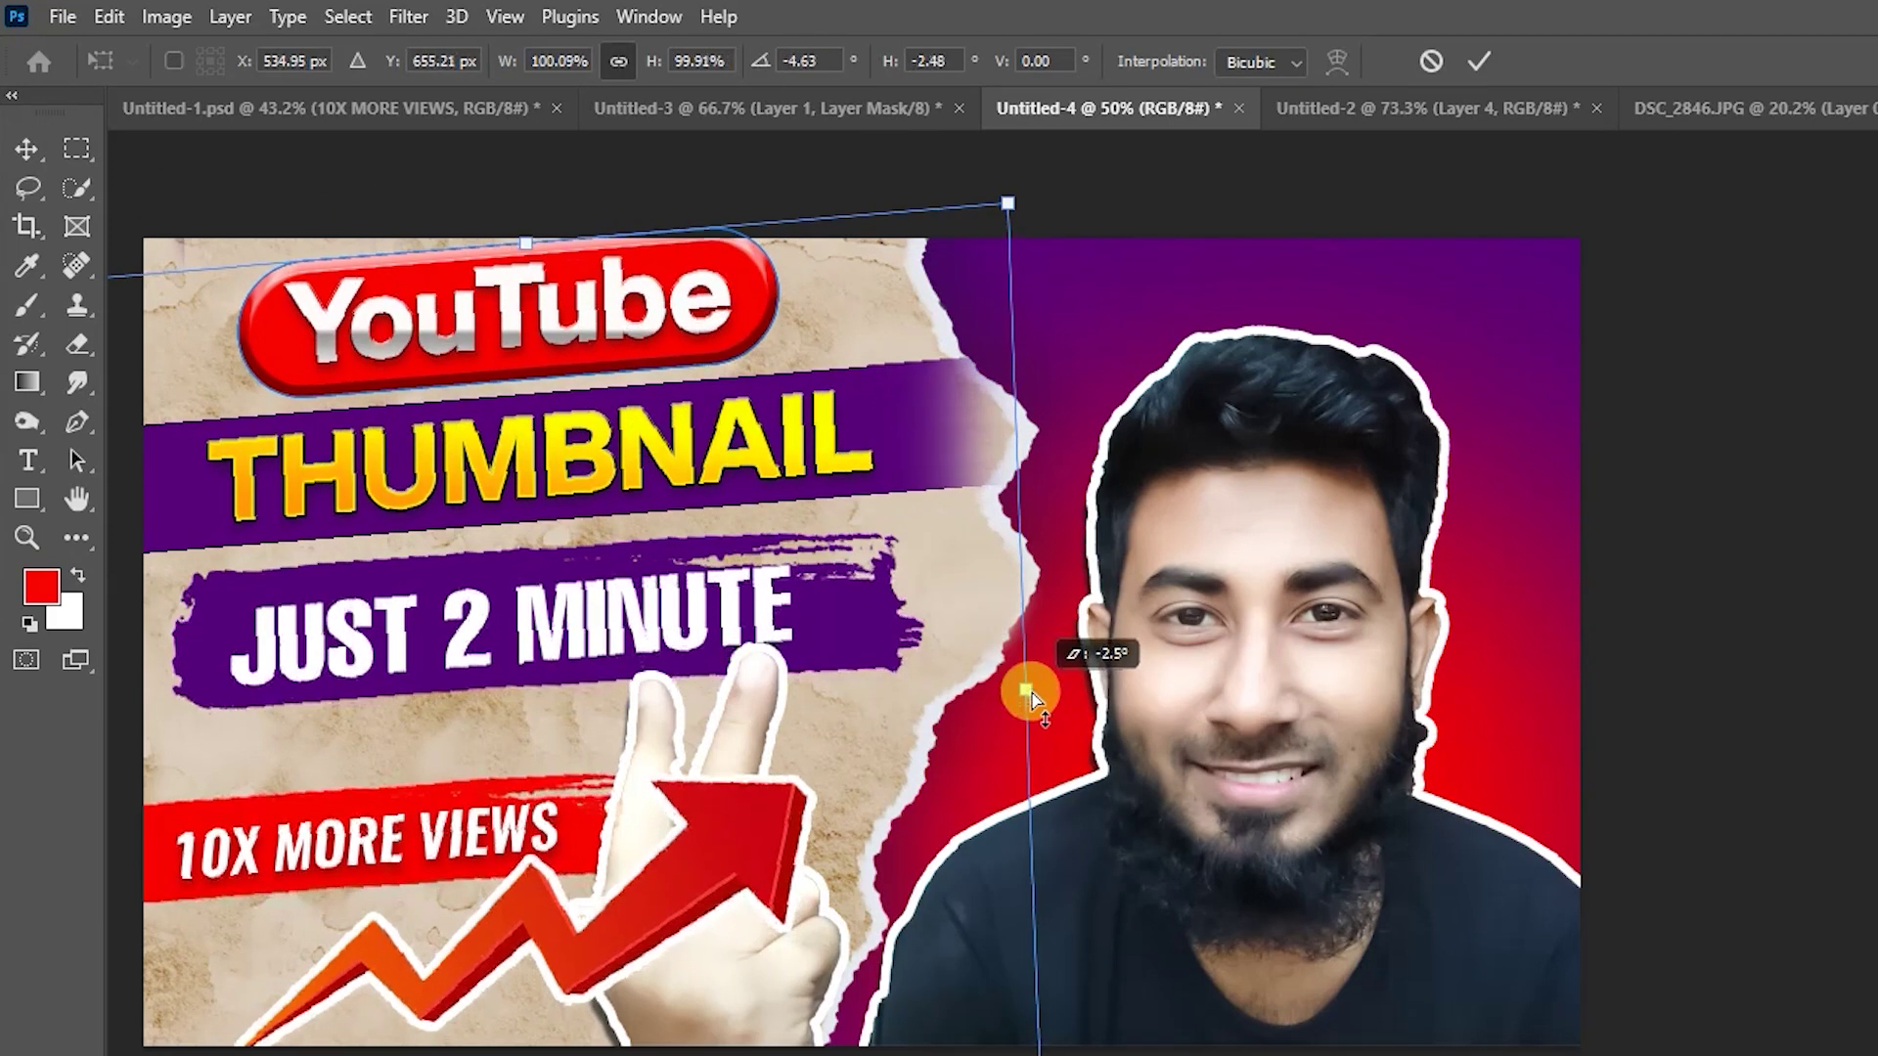